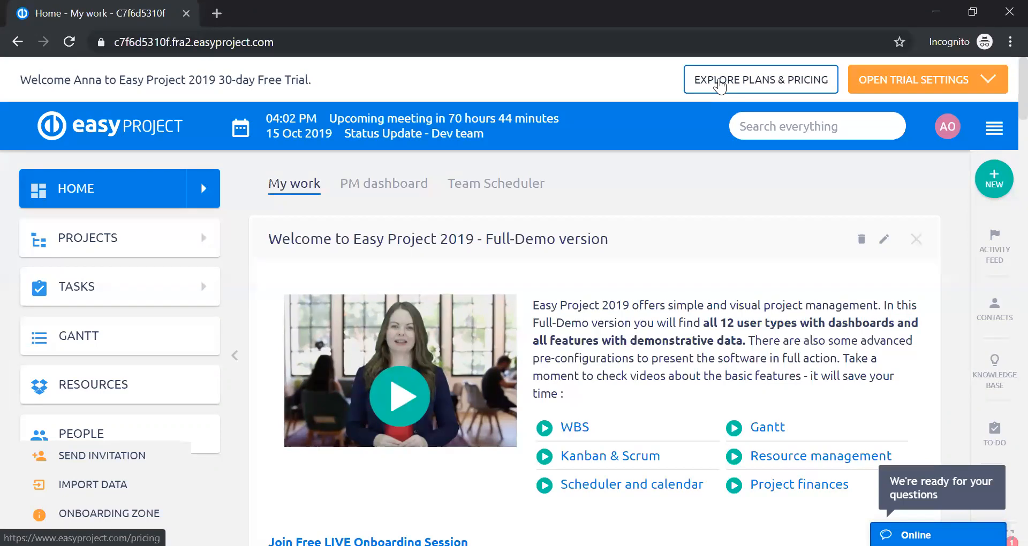
Review the Essentials, Business and Platform plans on the Easy Project pricing page and return to the trial's home page.
left_click(703, 97)
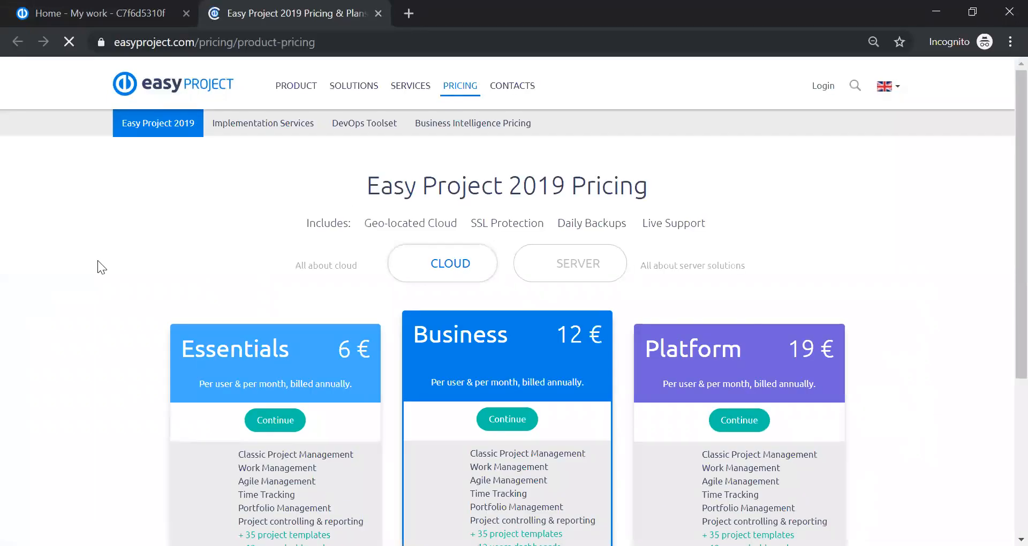
scroll(70, 254, "down", 3)
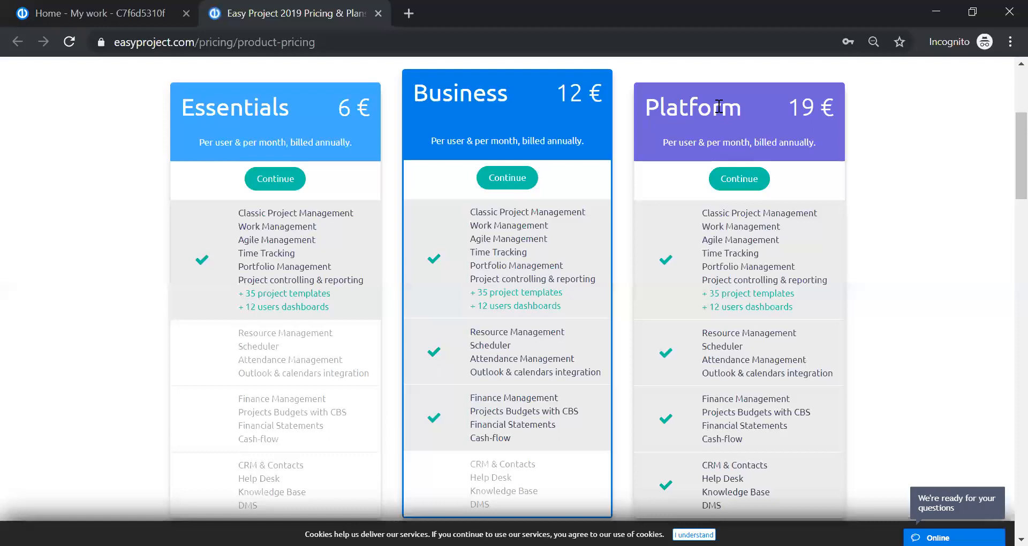
scroll(718, 106, "up", 5)
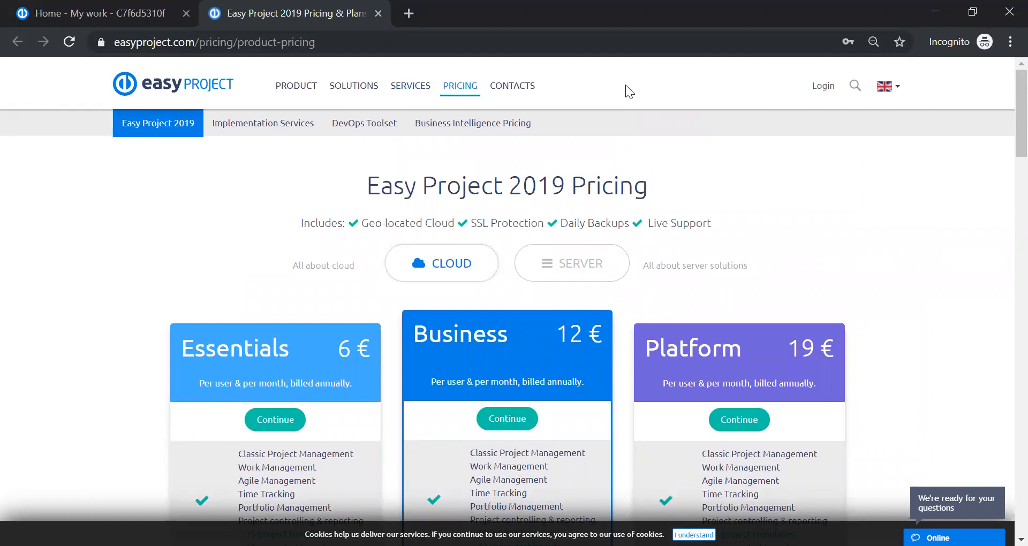
left_click(120, 12)
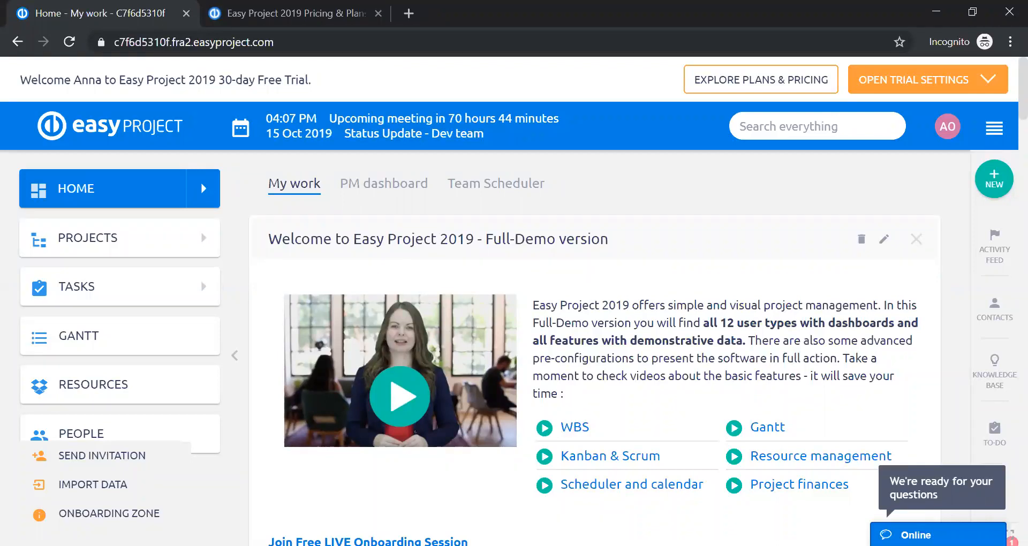
Open the global Resource management page from the Business modules and collapse the main navigation to widen the workload chart.
left_click(993, 129)
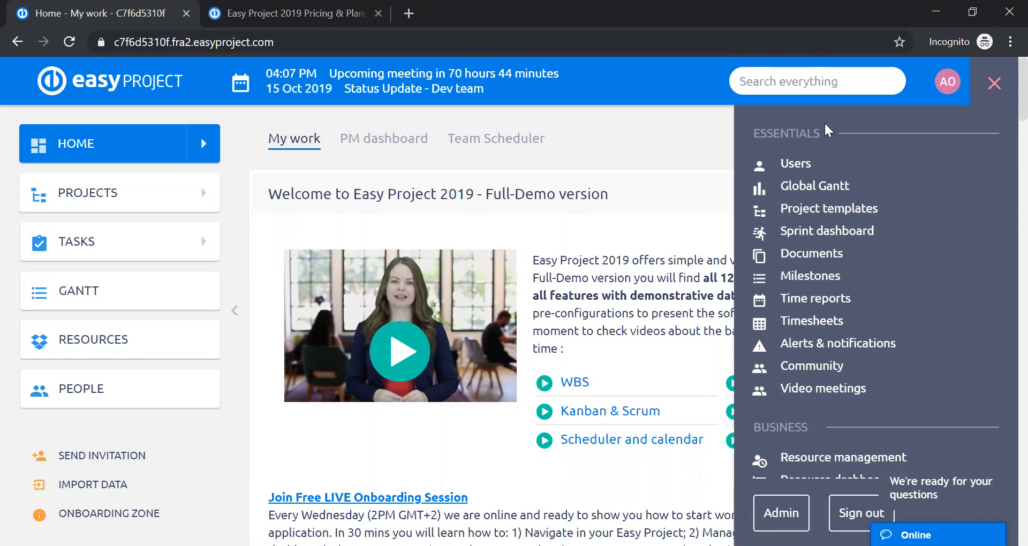
scroll(853, 162, "down", 2)
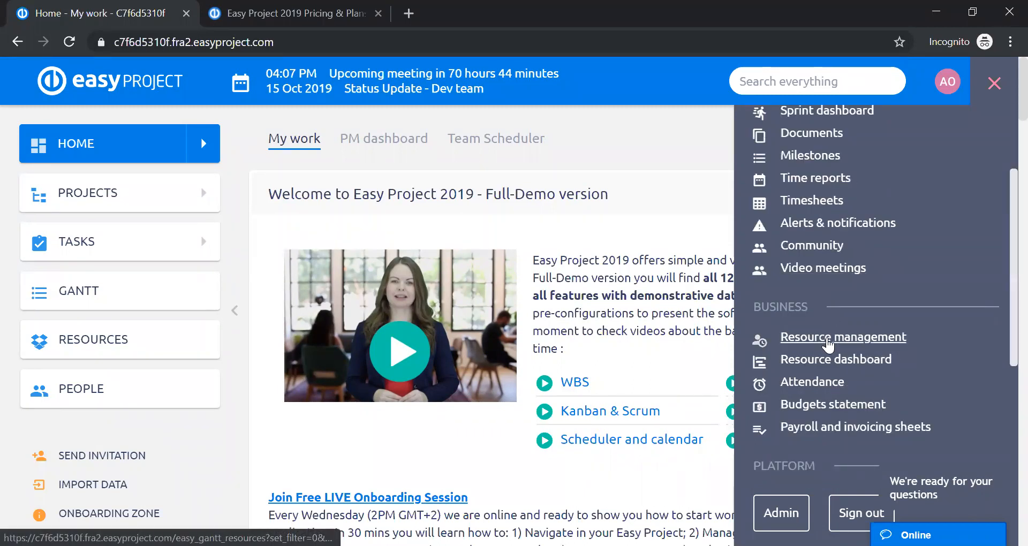
left_click(828, 344)
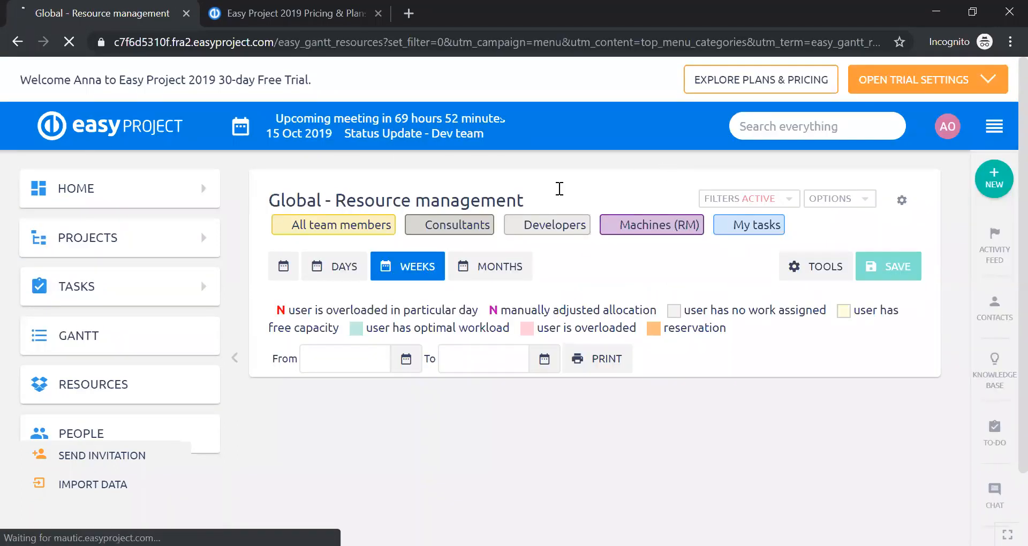
left_click(232, 343)
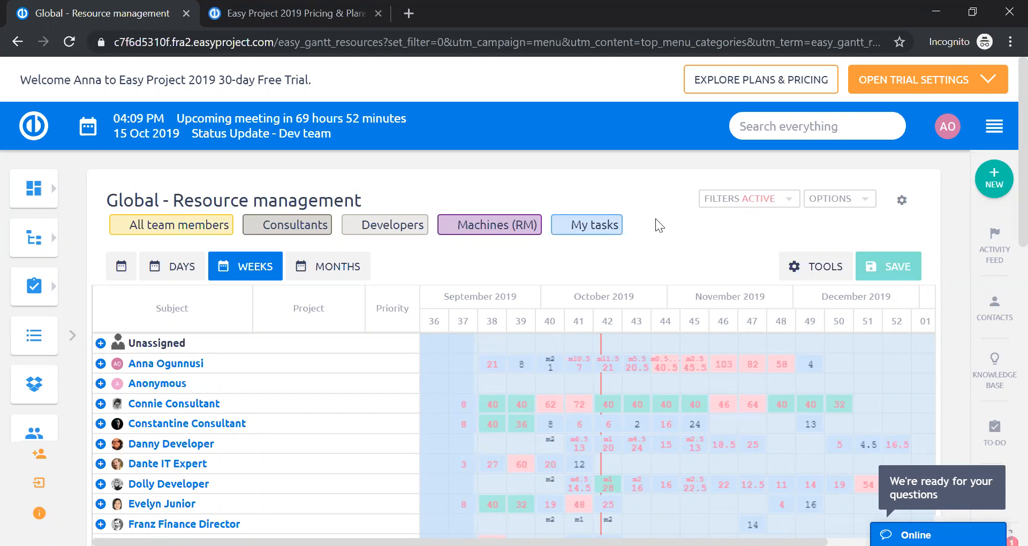
scroll(653, 216, "down", 2)
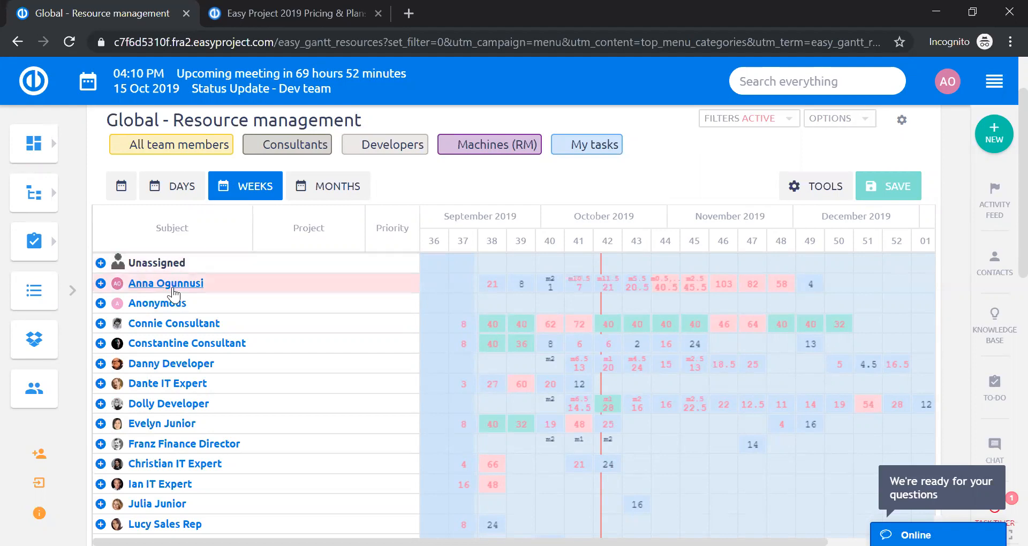
Show the filters of the global resource view and examine the period options available for allocations.
left_click(758, 124)
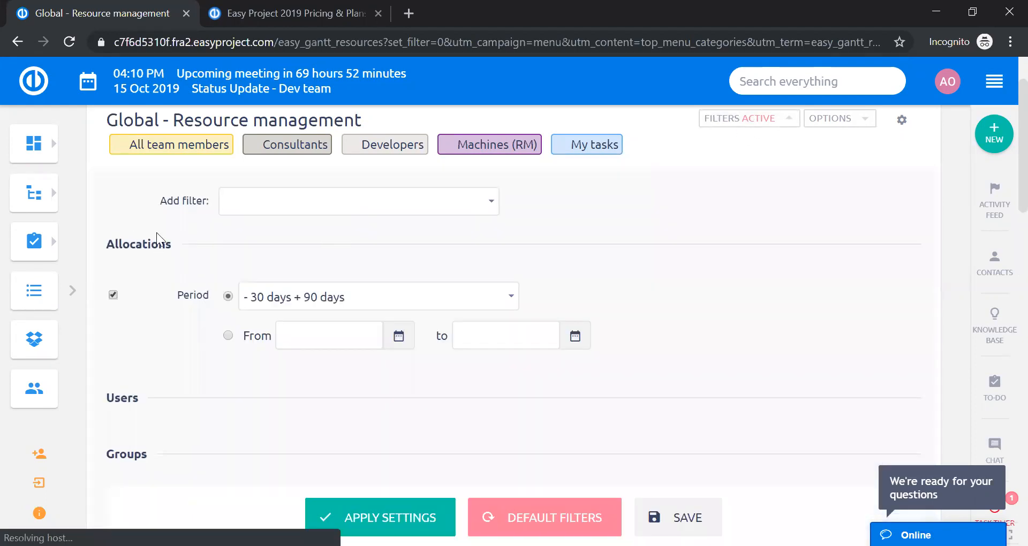
scroll(166, 238, "down", 1)
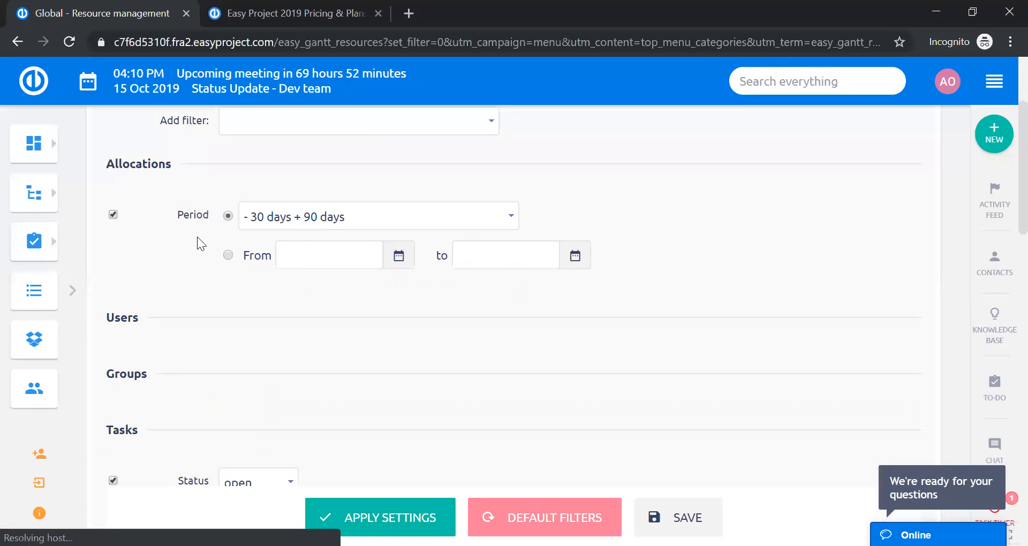
left_click(511, 223)
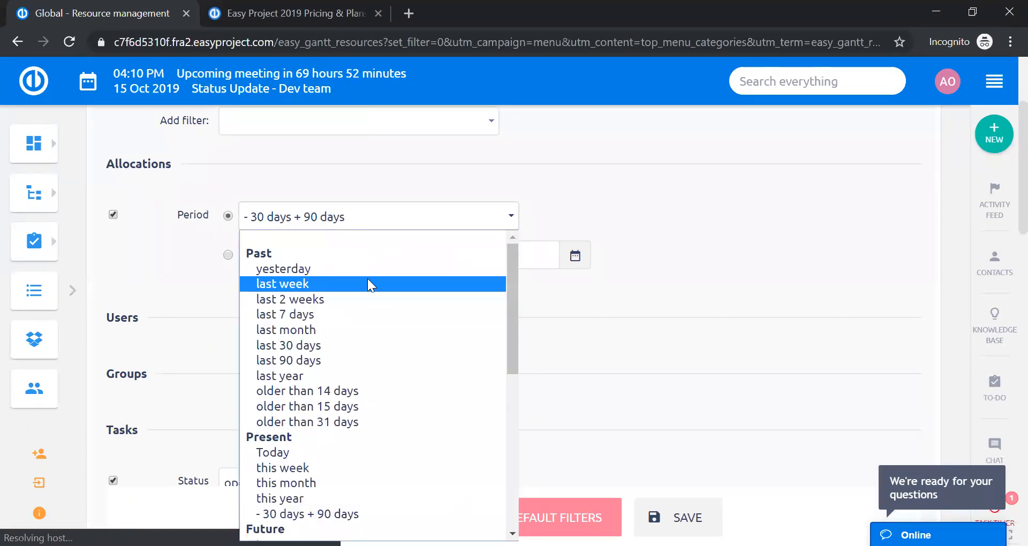
scroll(368, 280, "down", 7)
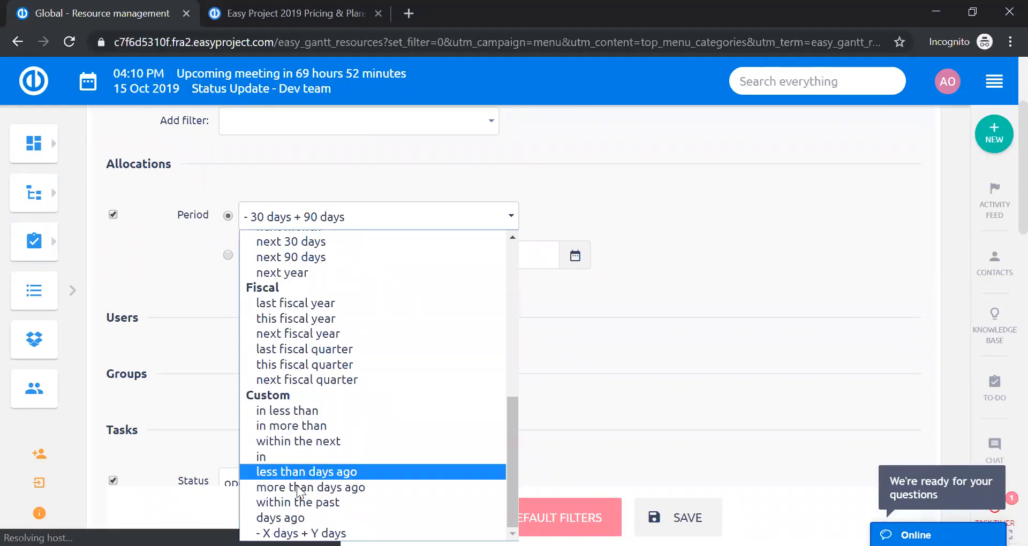
scroll(320, 333, "up", 8)
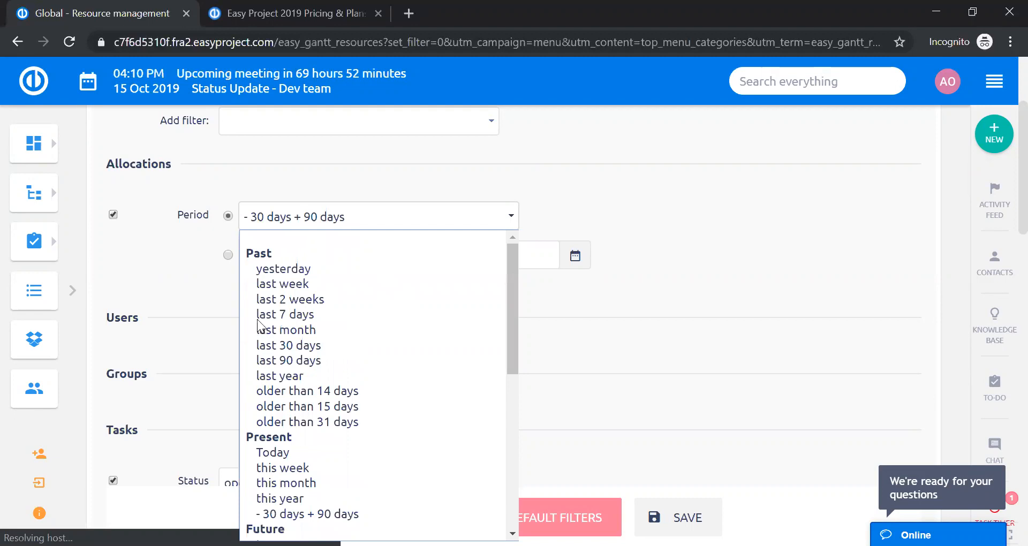
left_click(553, 183)
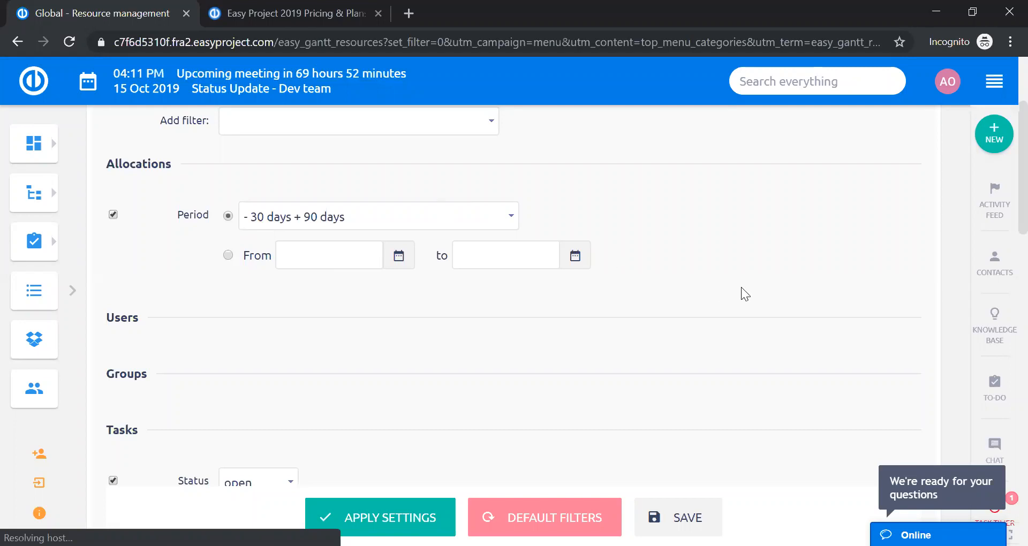
scroll(741, 288, "up", 3)
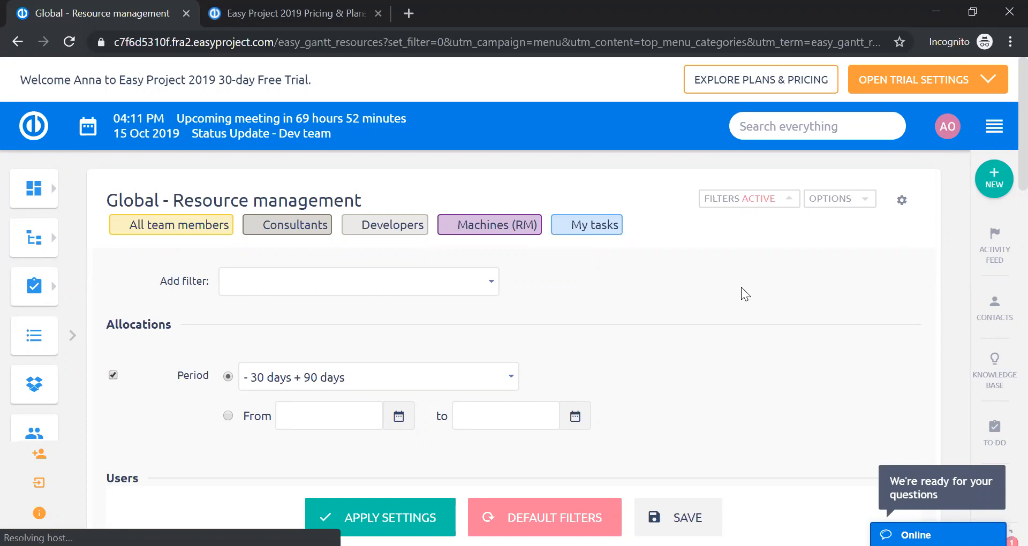
Expand the main navigation, open the project list in a new tab and open the project "For demonstration of Resource management".
left_click(76, 343)
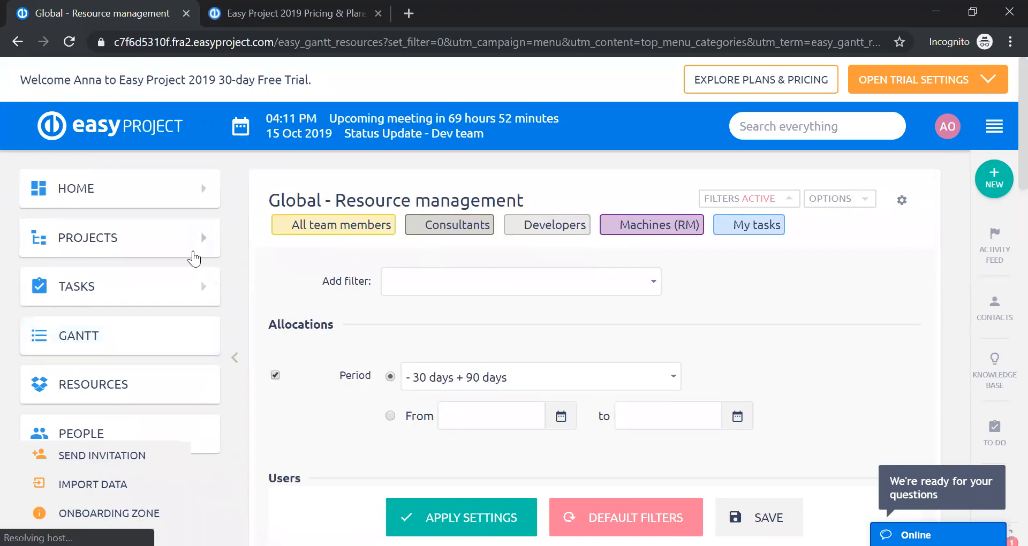
mouse_move(204, 250)
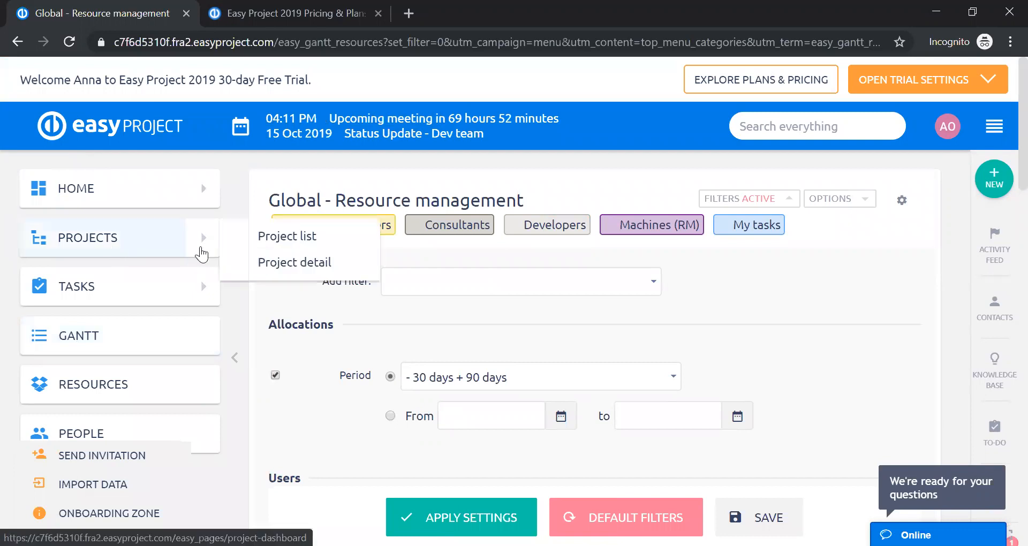
right_click(277, 243)
left_click(311, 260)
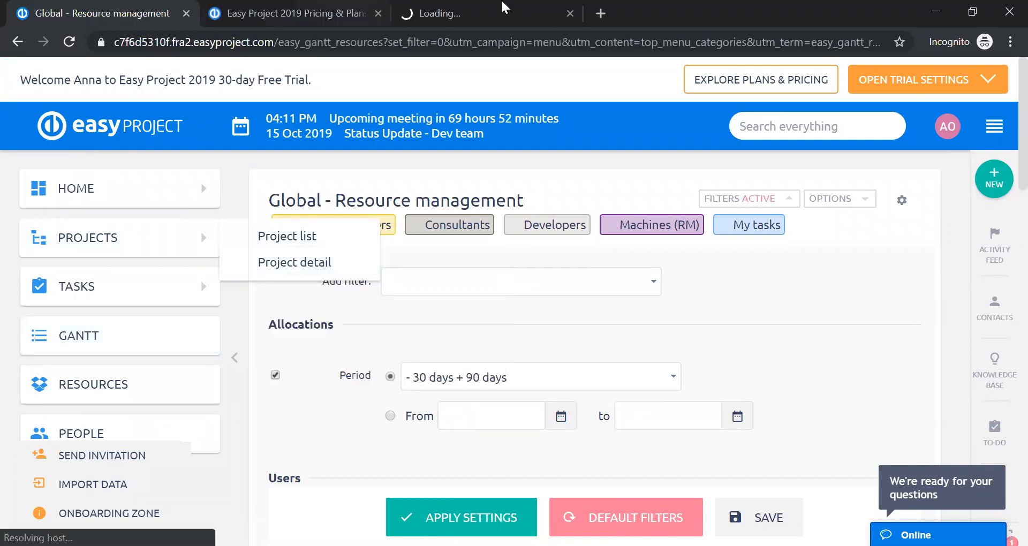
left_click(502, 8)
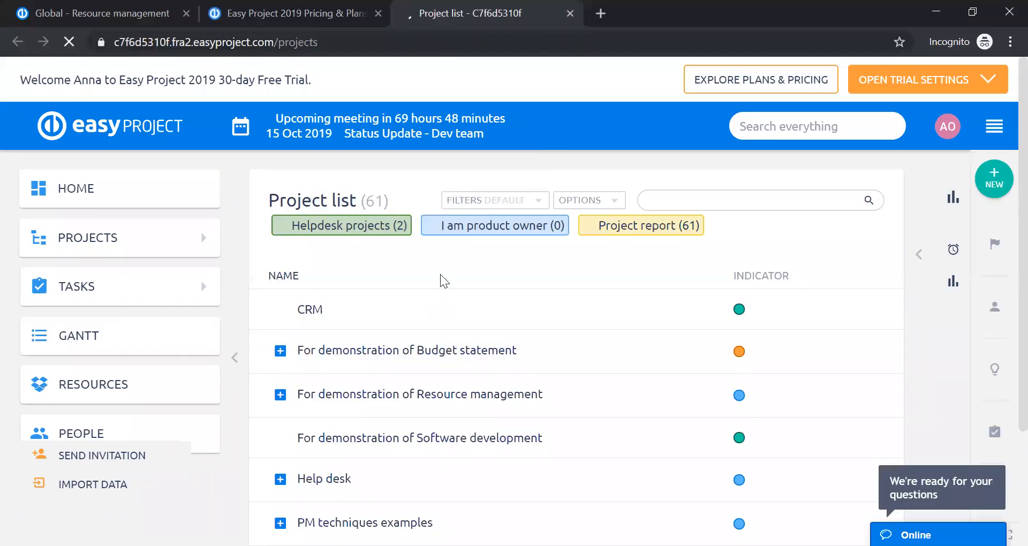
scroll(441, 273, "down", 2)
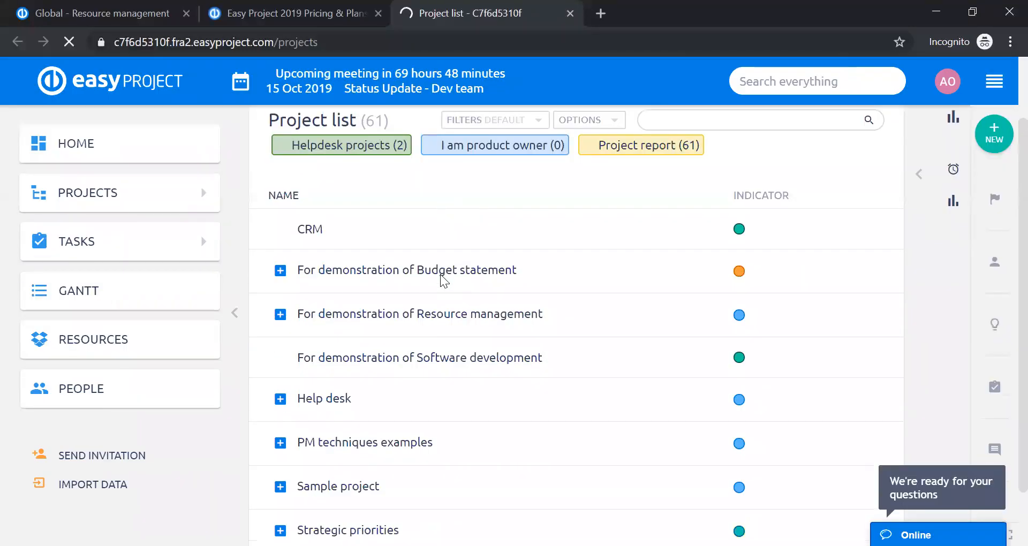
left_click(709, 305)
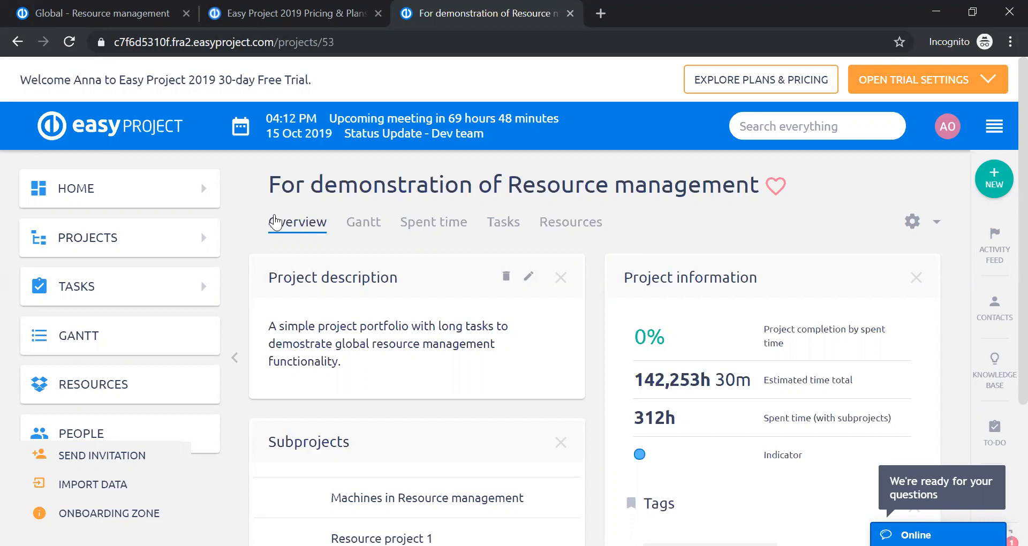
Open the project's module settings and review which modules are enabled, including Gantt & Resource Management.
left_click(920, 221)
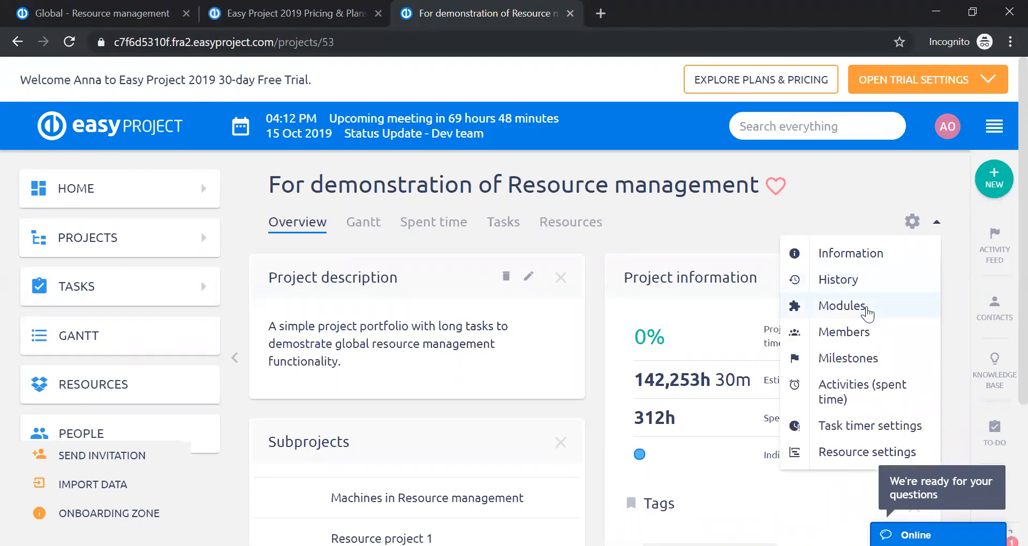
left_click(866, 311)
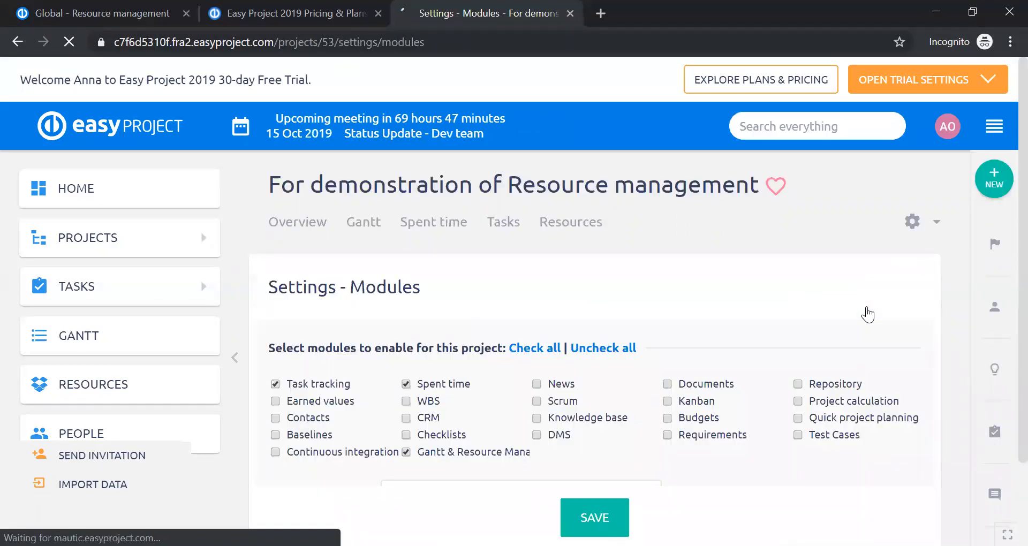
scroll(784, 252, "down", 1)
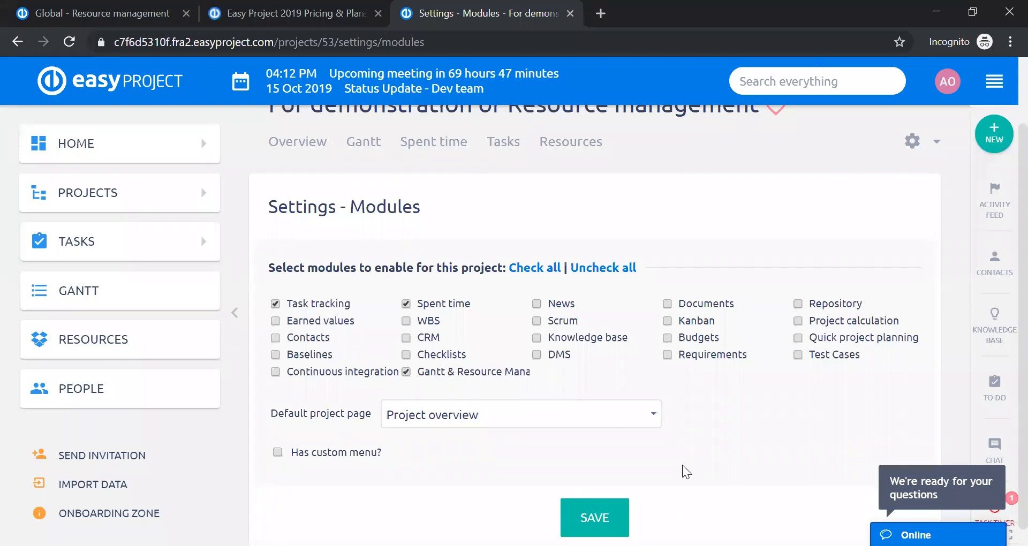
scroll(681, 465, "up", 3)
Open the project's Resources page and review the weekly workload of its groups and users down to the colour legend.
left_click(578, 222)
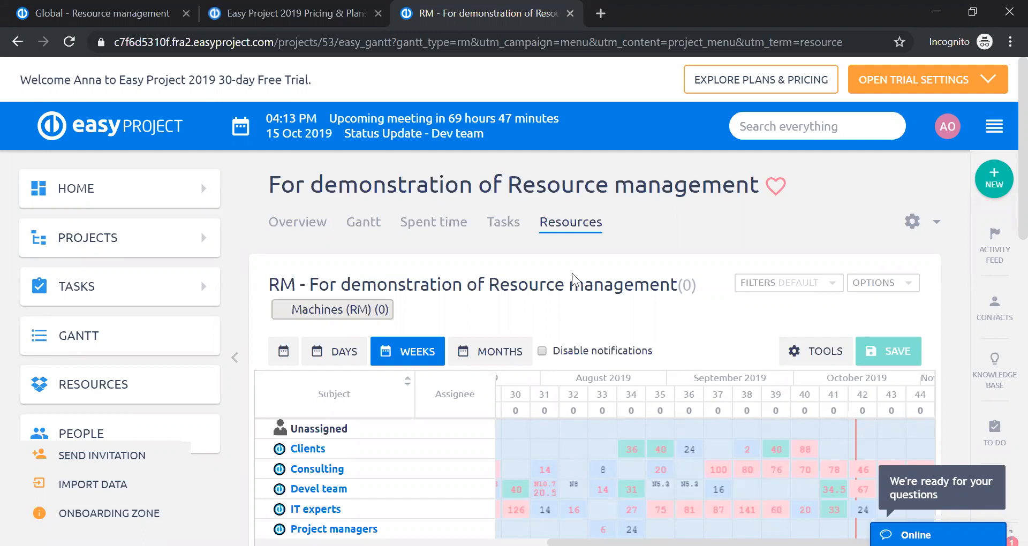
scroll(571, 274, "down", 10)
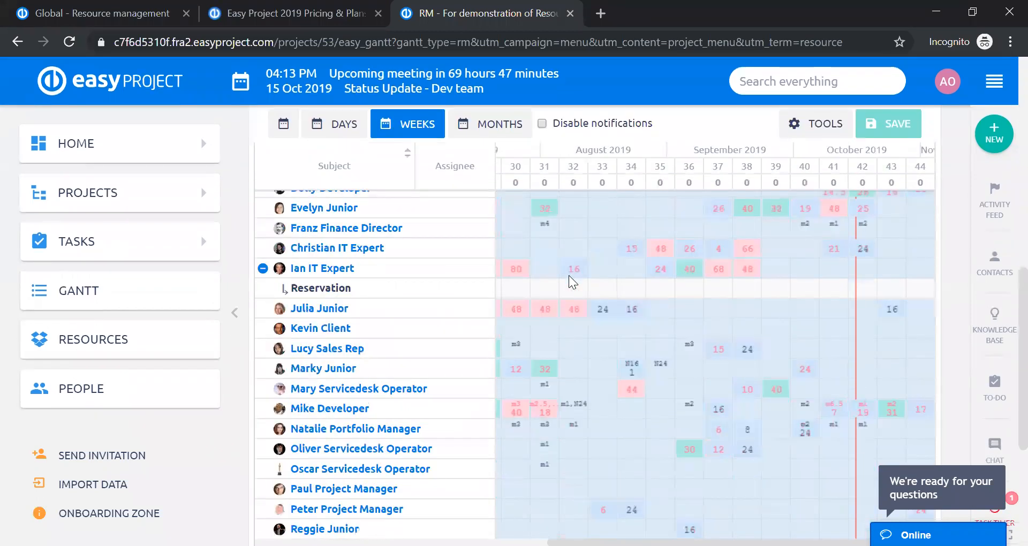
scroll(568, 276, "down", 5)
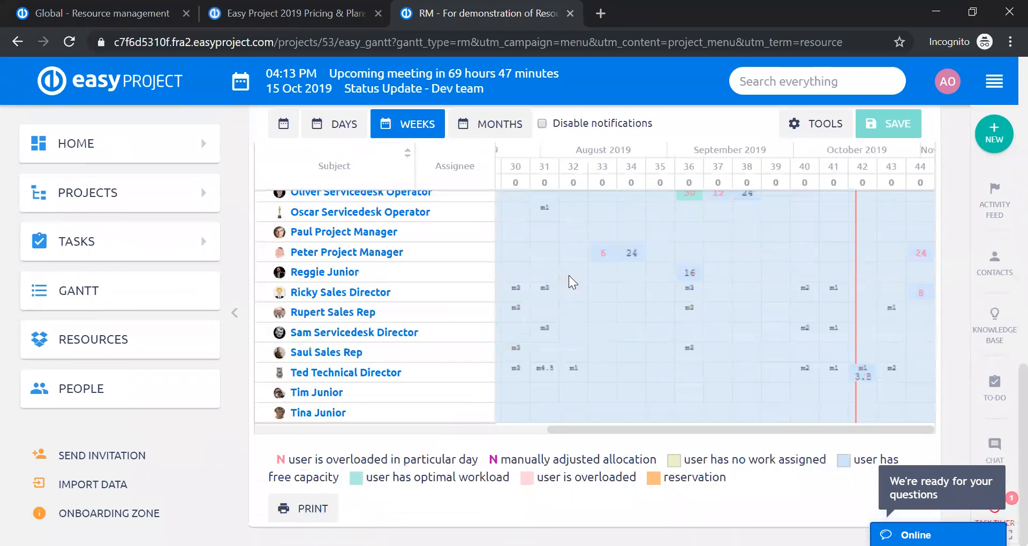
left_click(327, 337)
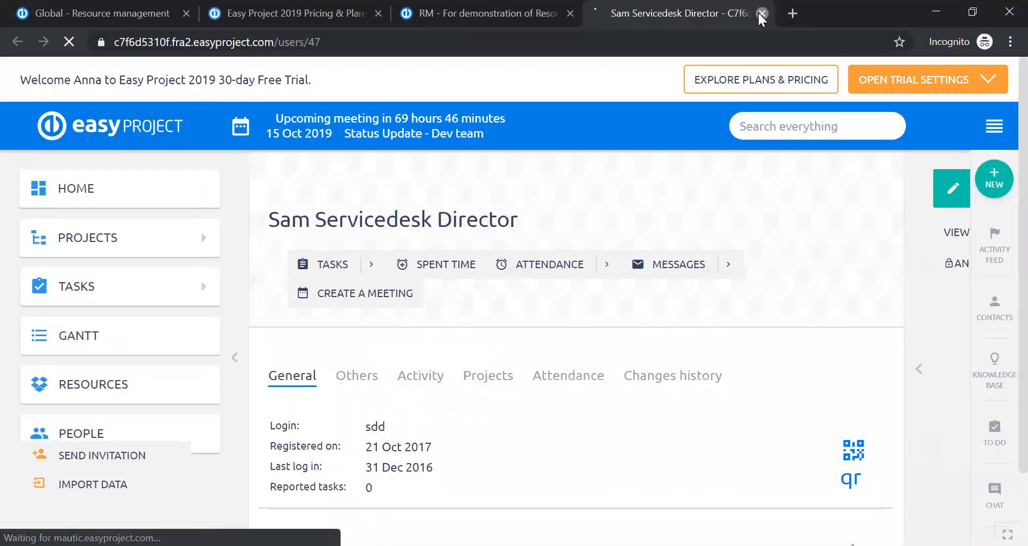
left_click(760, 13)
scroll(581, 408, "up", 5)
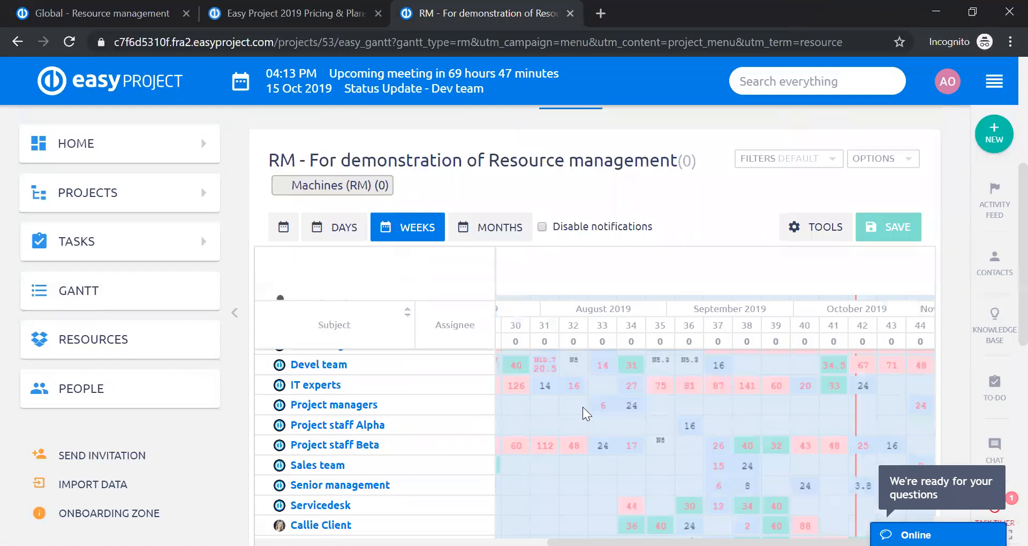
scroll(582, 407, "up", 1)
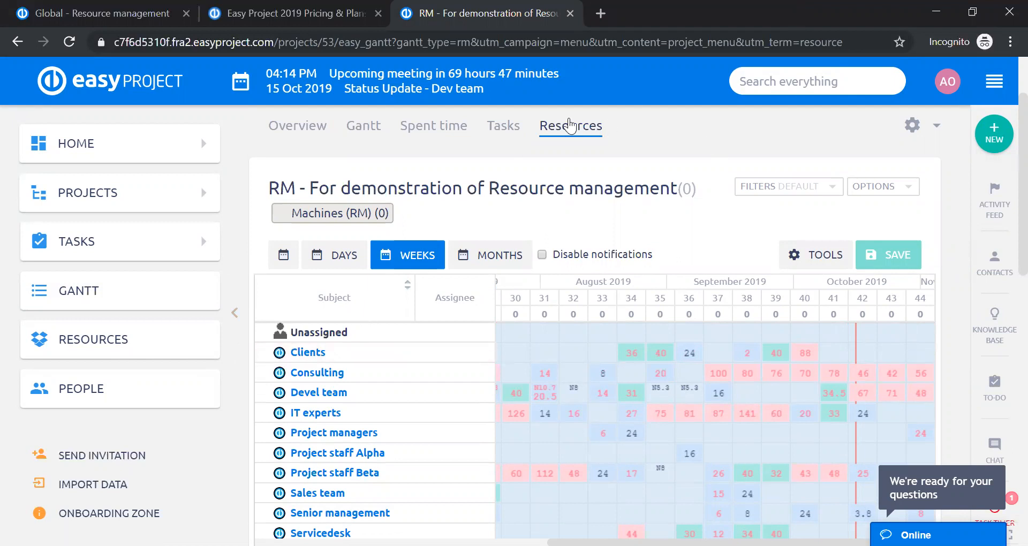
Open the project's Gantt chart in a new tab and switch it to the Resource management view.
right_click(375, 135)
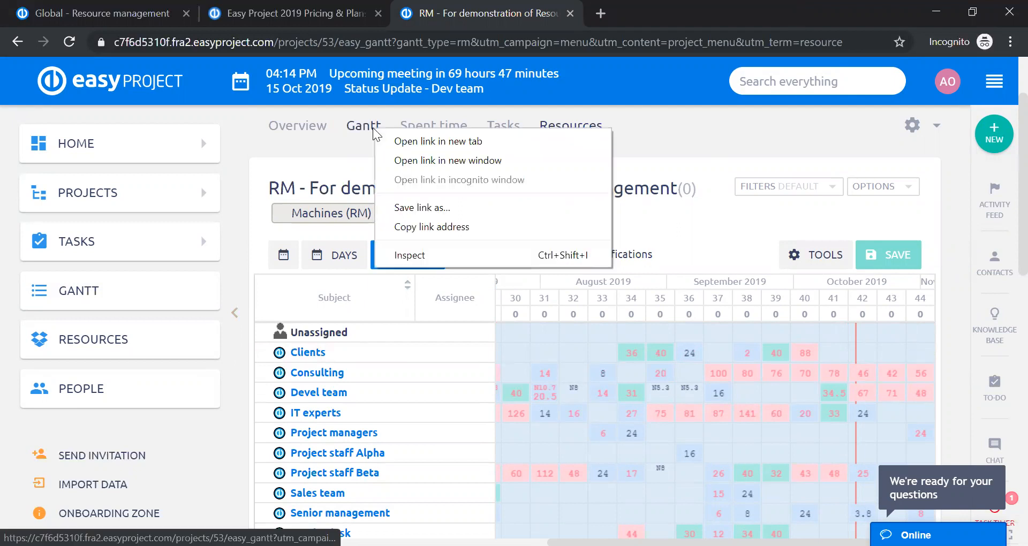
left_click(407, 140)
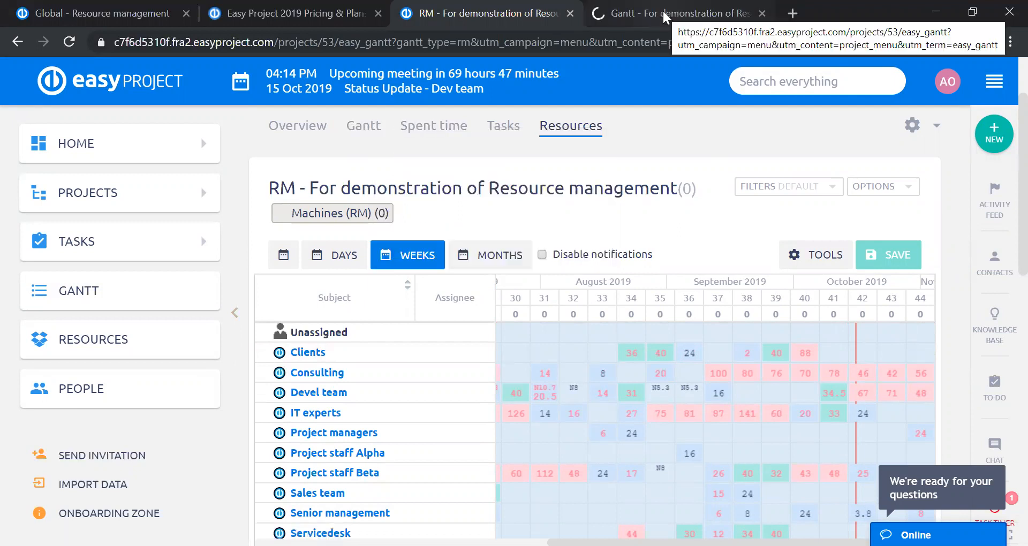
left_click(664, 16)
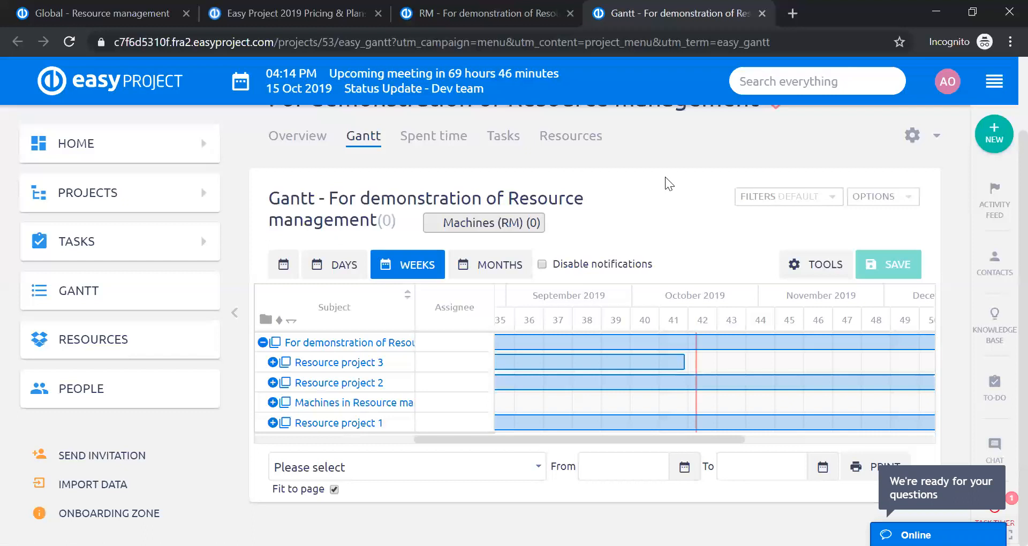
mouse_move(800, 270)
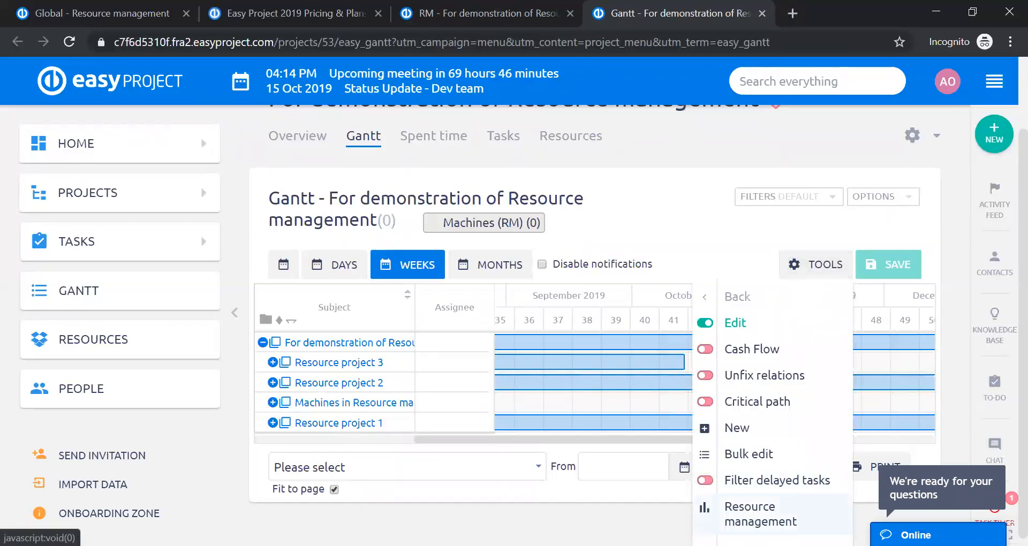
left_click(760, 513)
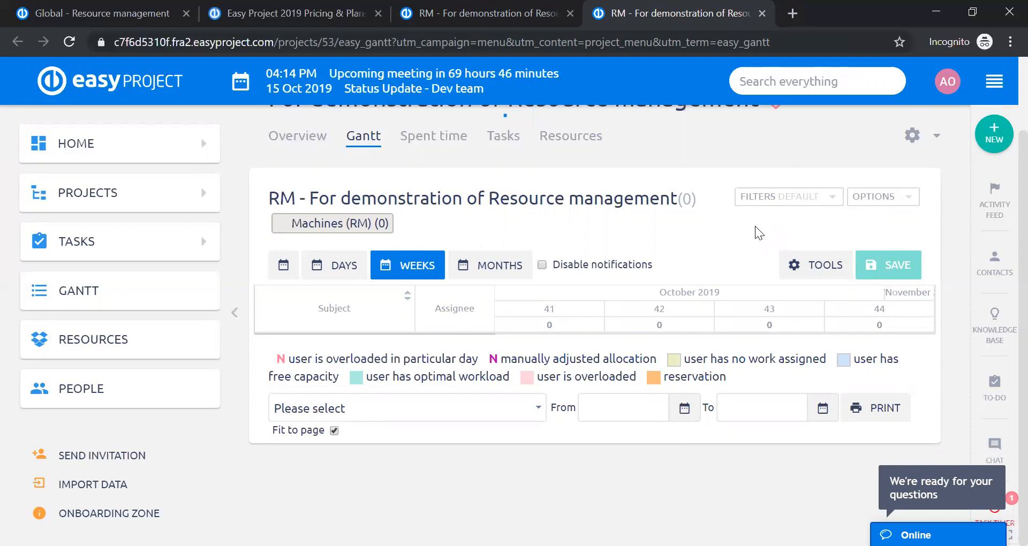
Review the weekly workload of the groups and individual users in the Gantt's resource view.
scroll(642, 158, "down", 10)
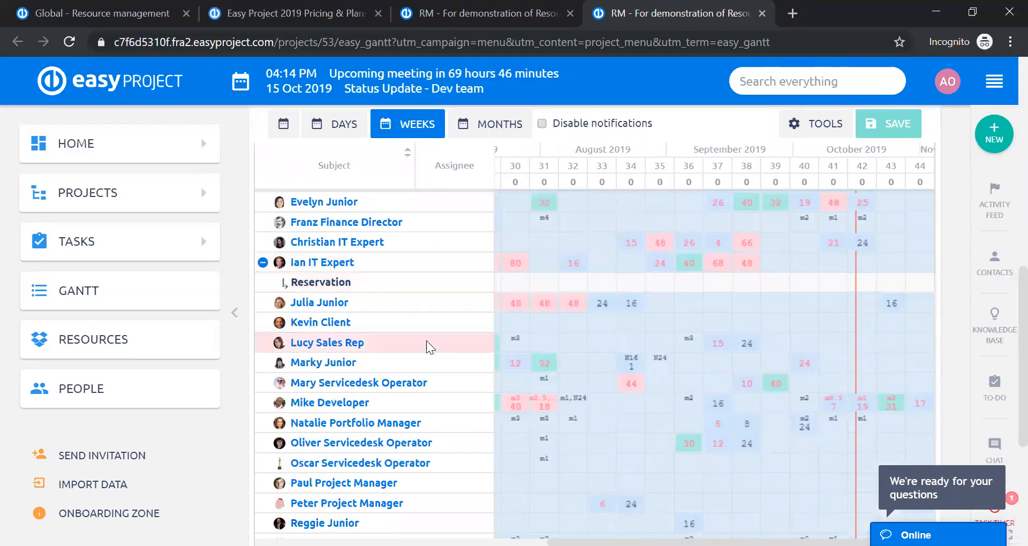
scroll(428, 338, "down", 5)
scroll(430, 381, "up", 8)
scroll(431, 381, "up", 10)
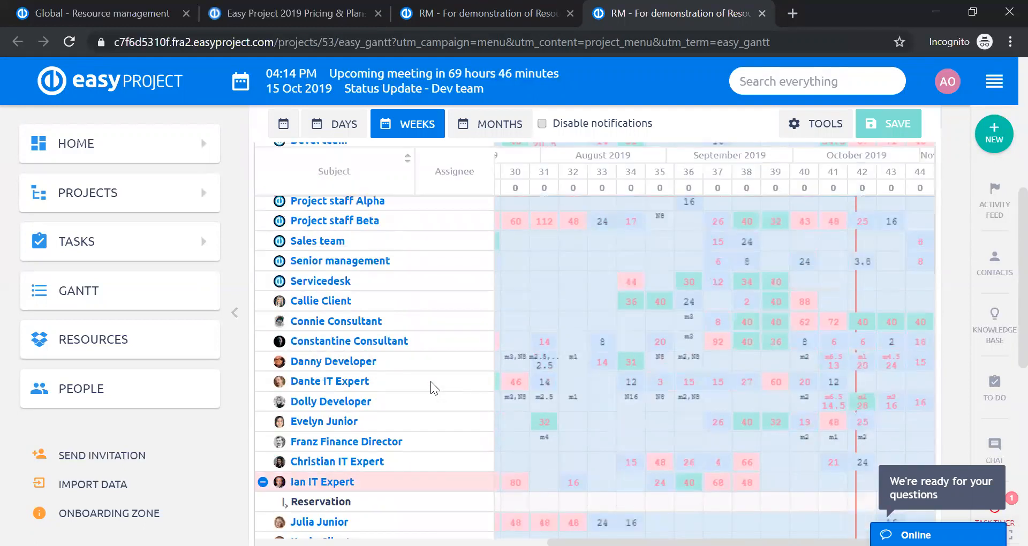
Open the administration from the project's Resources page in a new tab and go to Roles and permissions.
left_click(491, 6)
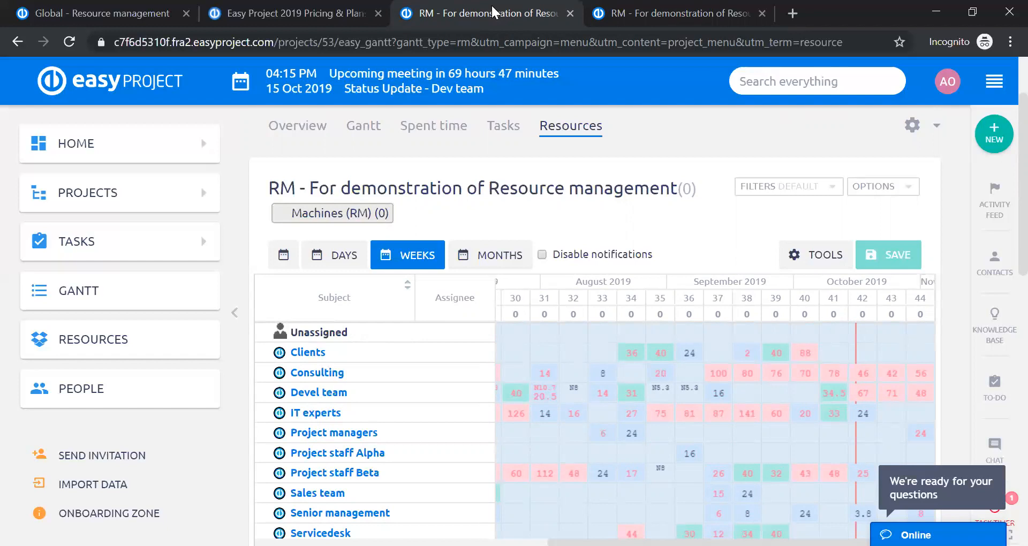
left_click(994, 86)
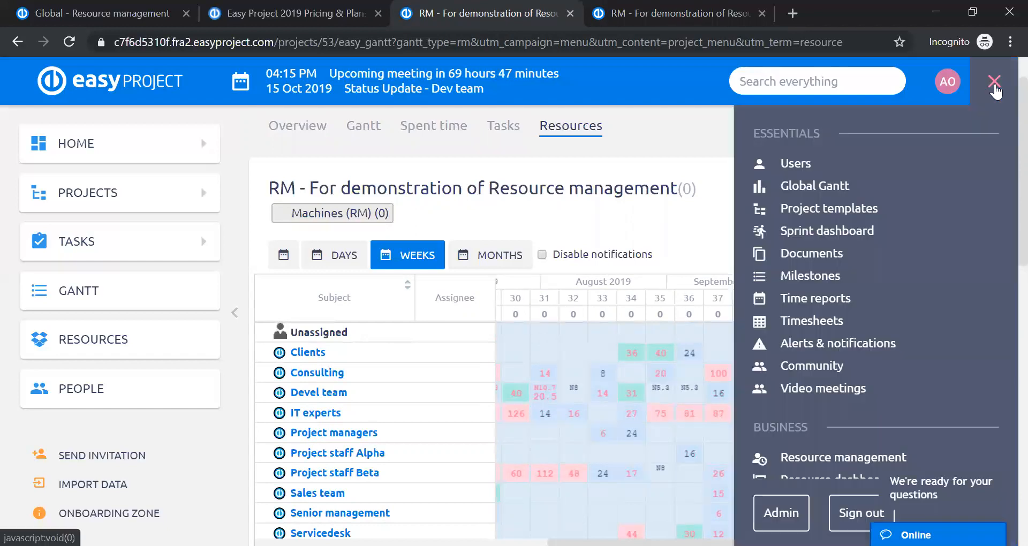
right_click(786, 513)
left_click(829, 385)
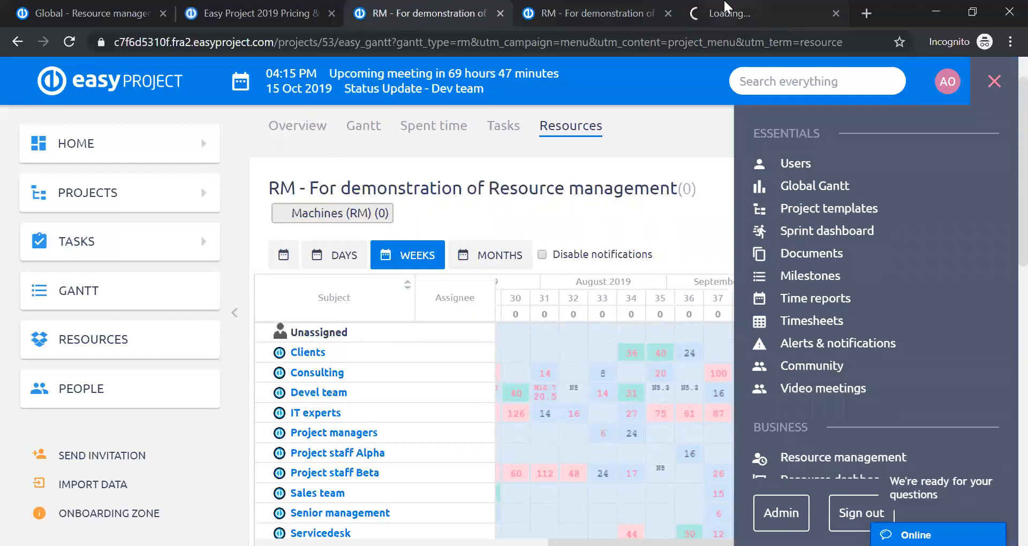
left_click(749, 13)
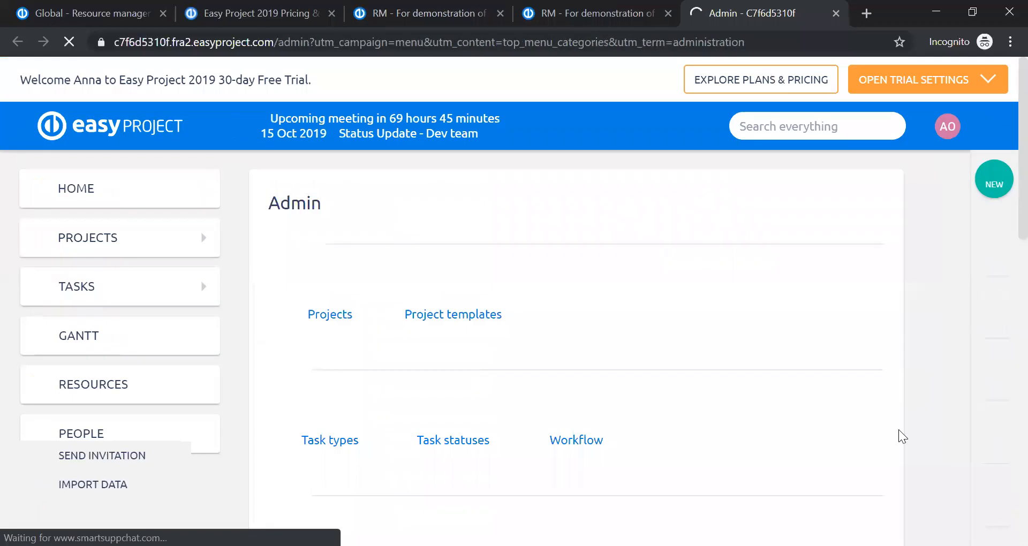
left_click(912, 374)
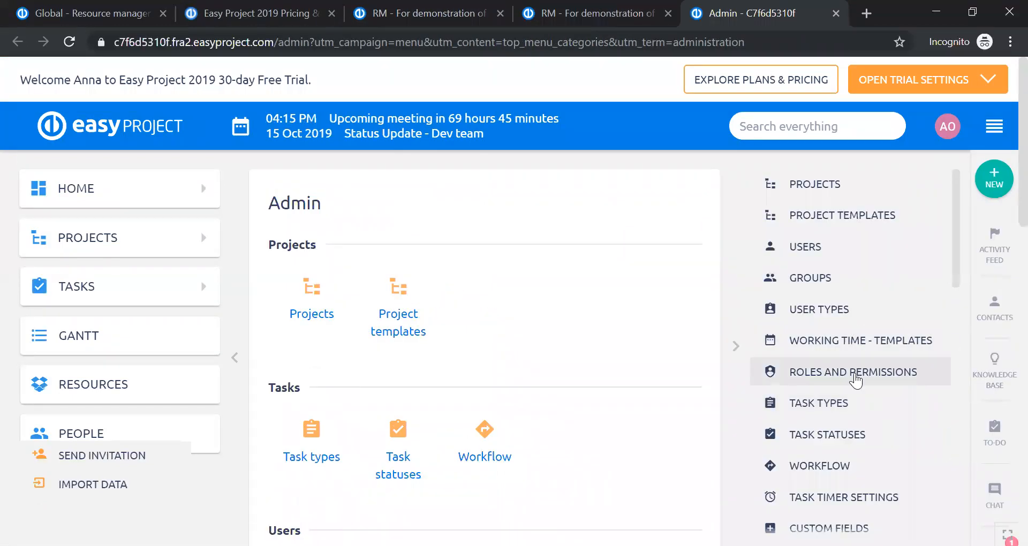
left_click(745, 387)
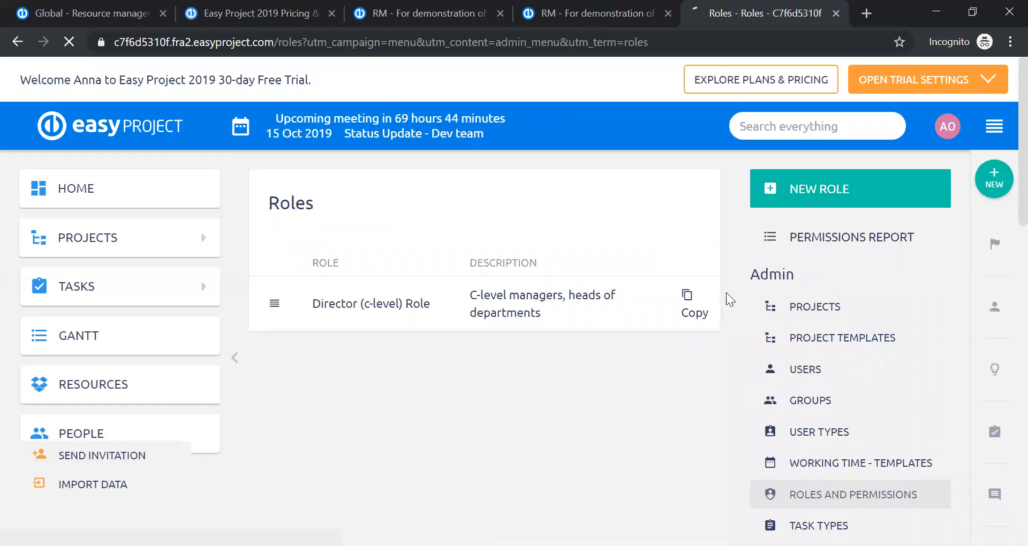
Open the Management Role and review its global permissions for Gantt & Resource Management.
scroll(550, 245, "down", 3)
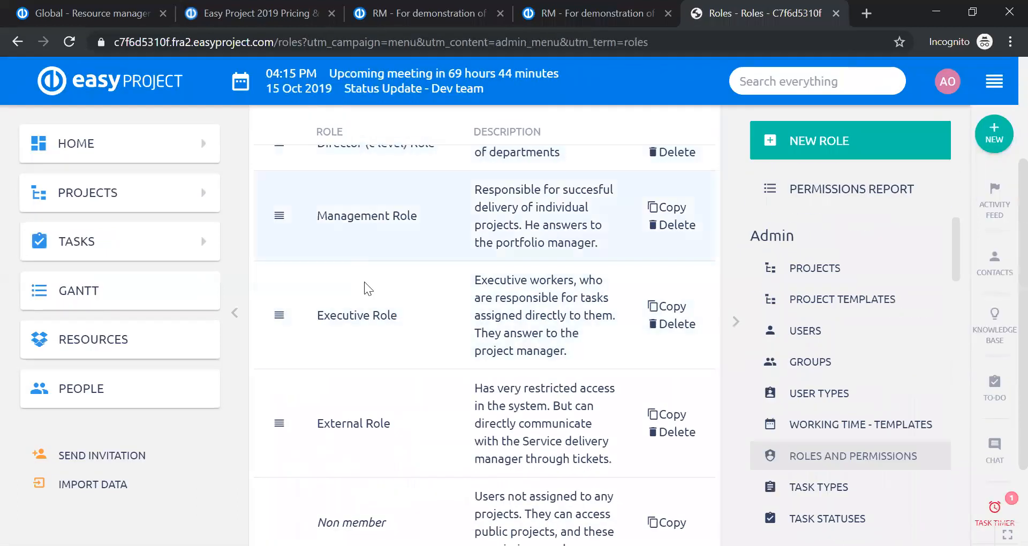
left_click(470, 236)
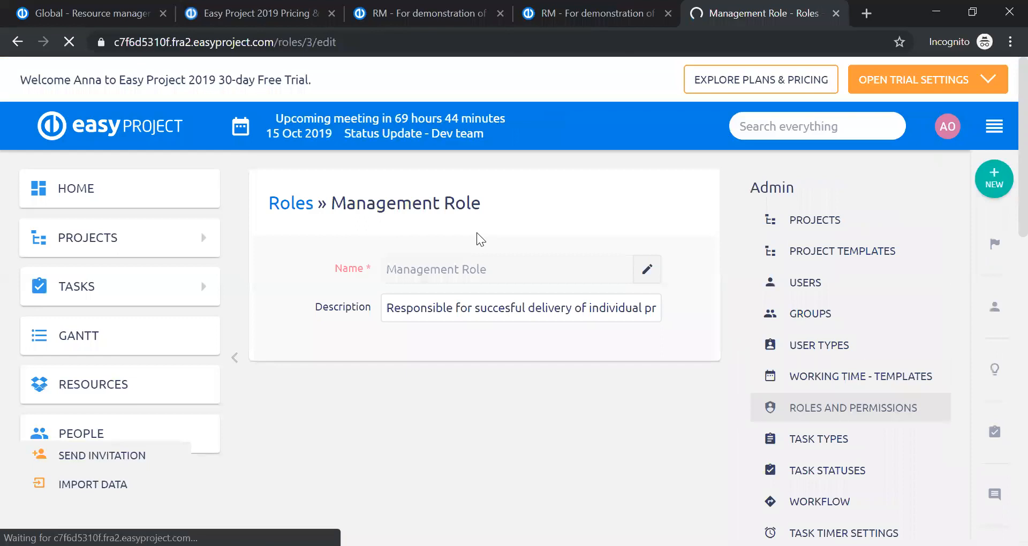
scroll(568, 217, "down", 10)
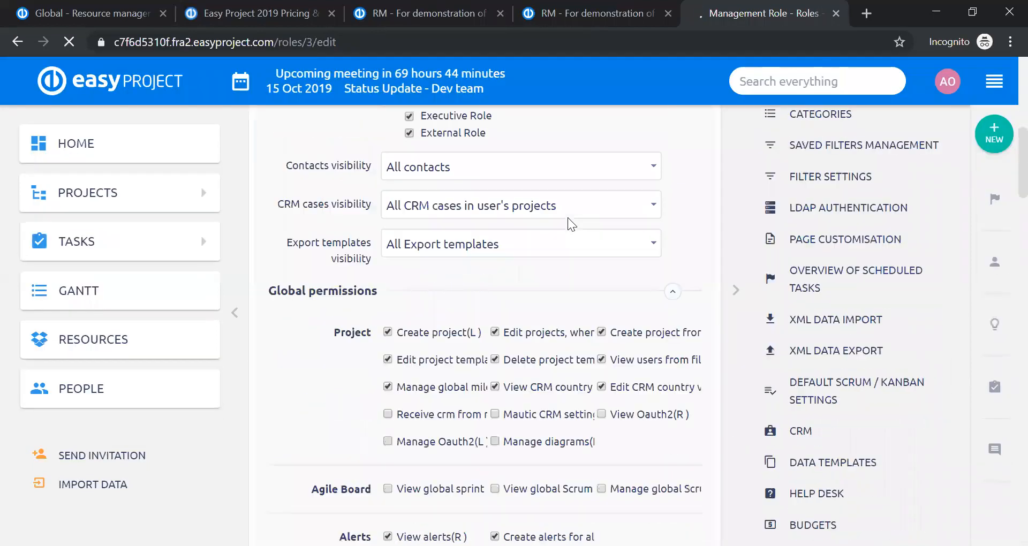
scroll(569, 224, "down", 10)
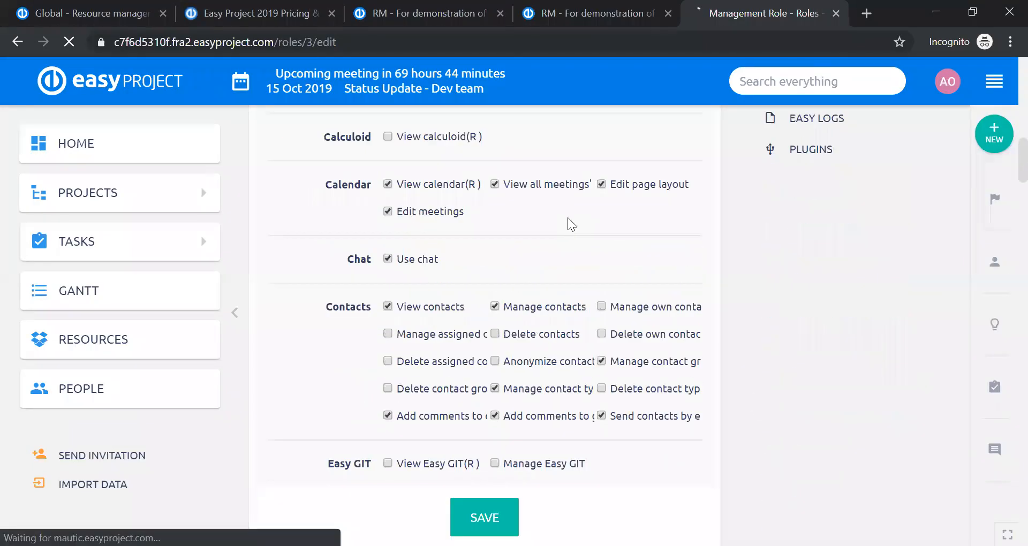
scroll(568, 219, "down", 5)
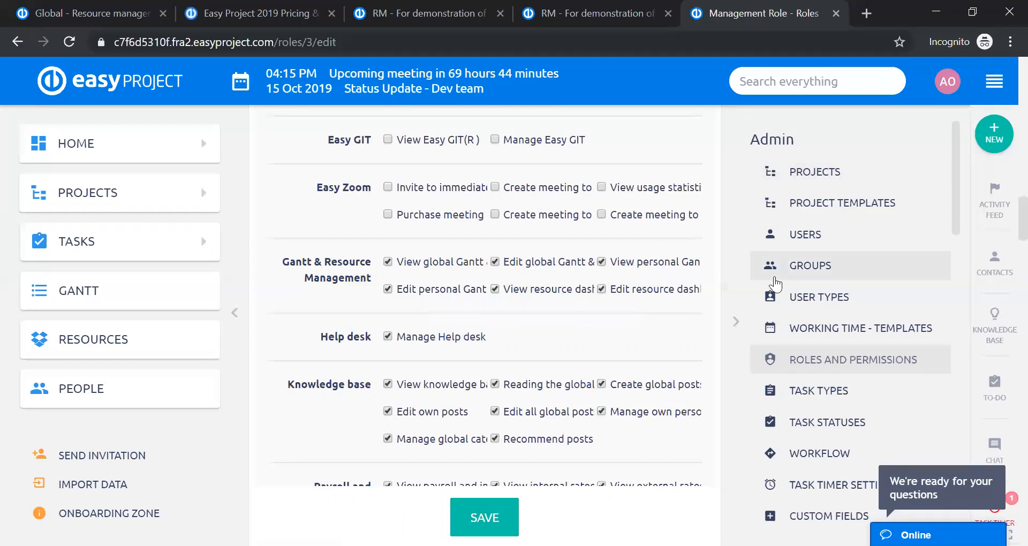
Open the administration's Filter settings and show the settings for Resource management.
scroll(881, 235, "down", 4)
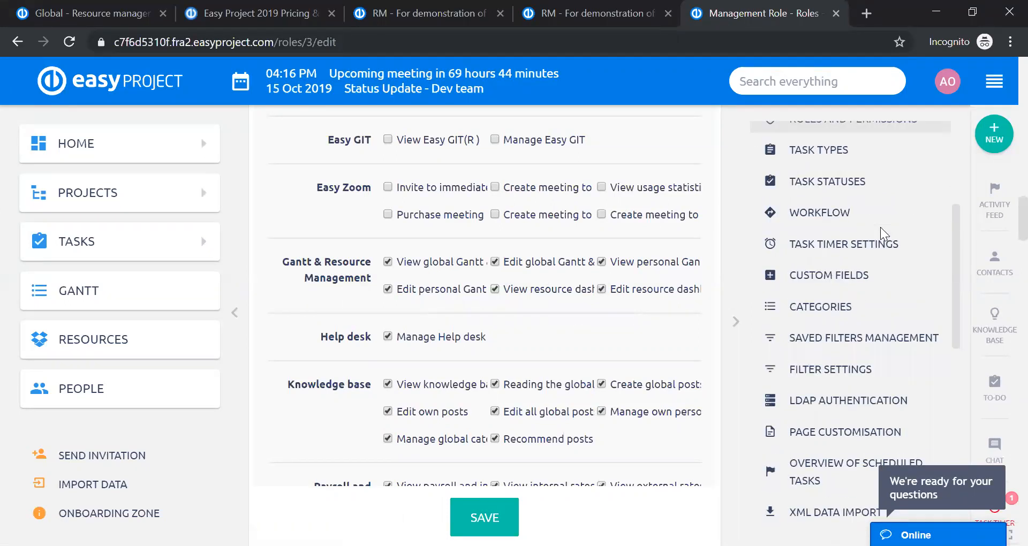
scroll(884, 246, "down", 10)
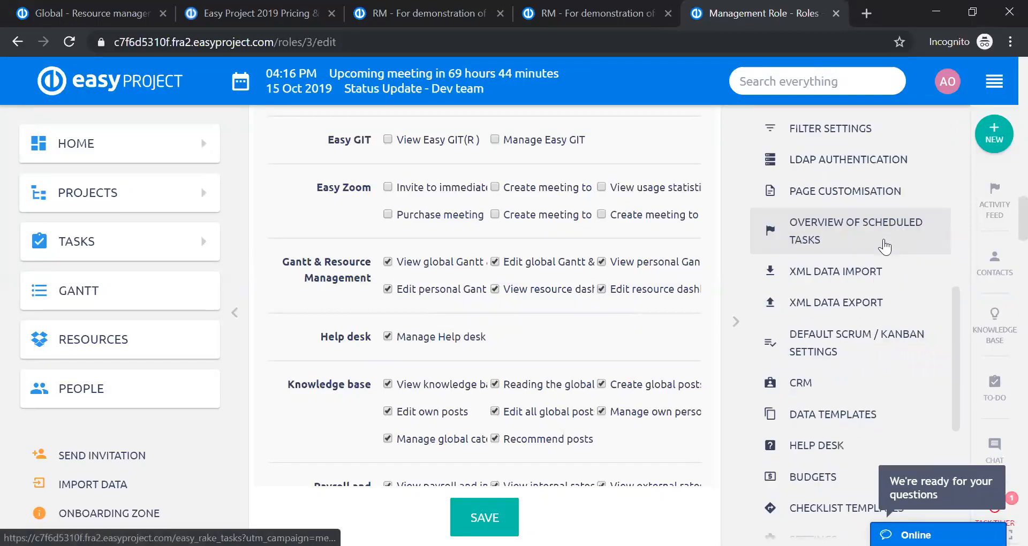
scroll(884, 246, "up", 6)
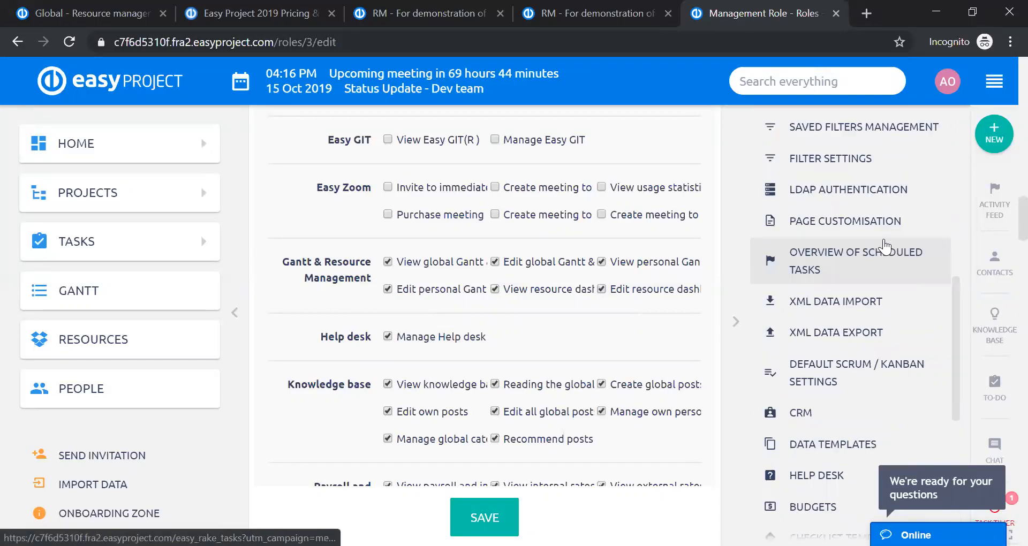
scroll(883, 247, "up", 4)
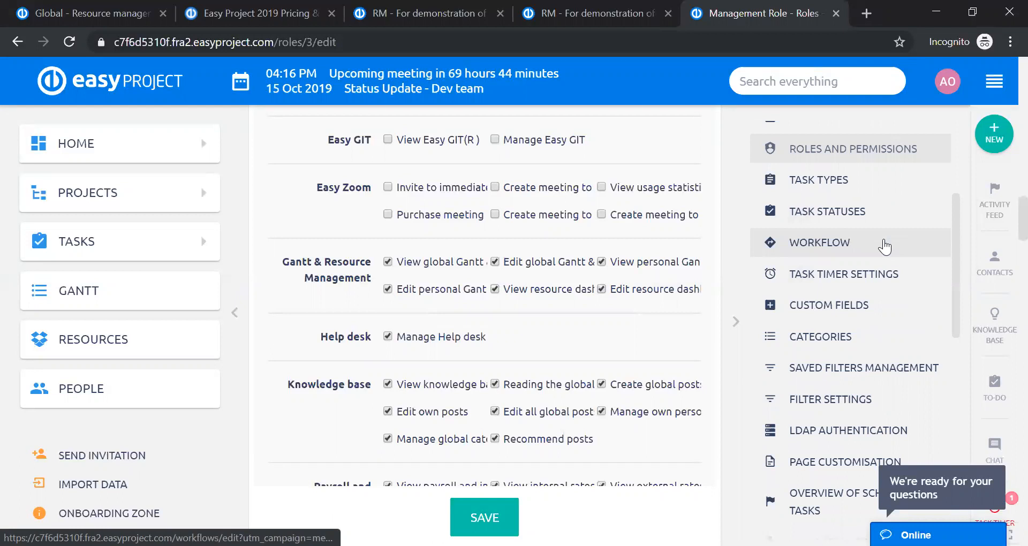
left_click(831, 402)
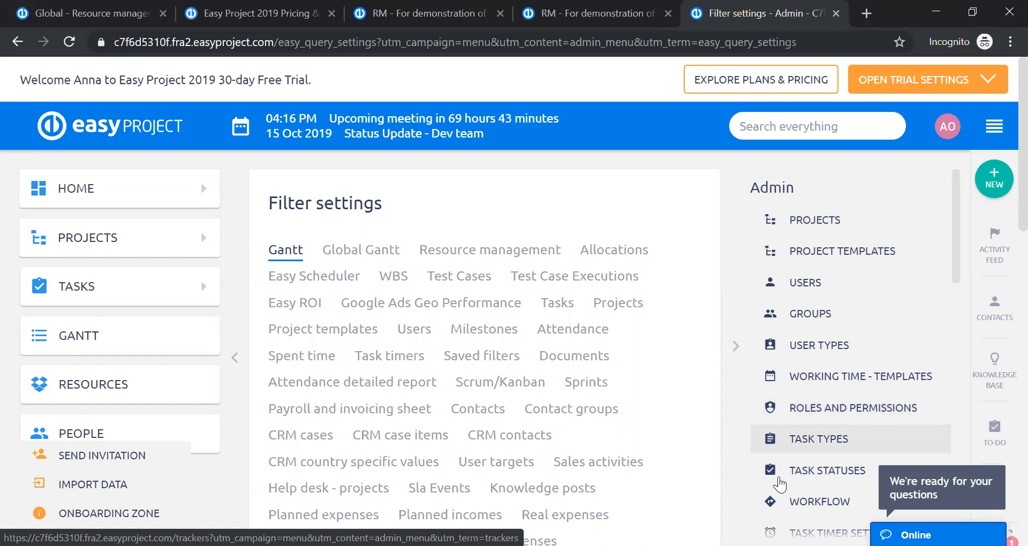
left_click(515, 261)
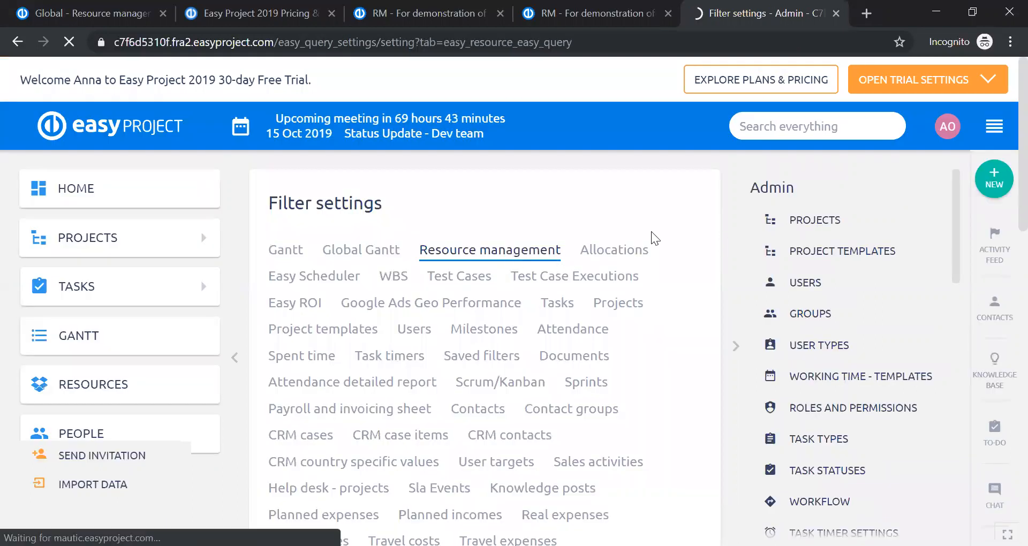
Collapse both side menus and examine the default filters and the filters that can be added for Resource management.
scroll(662, 234, "down", 3)
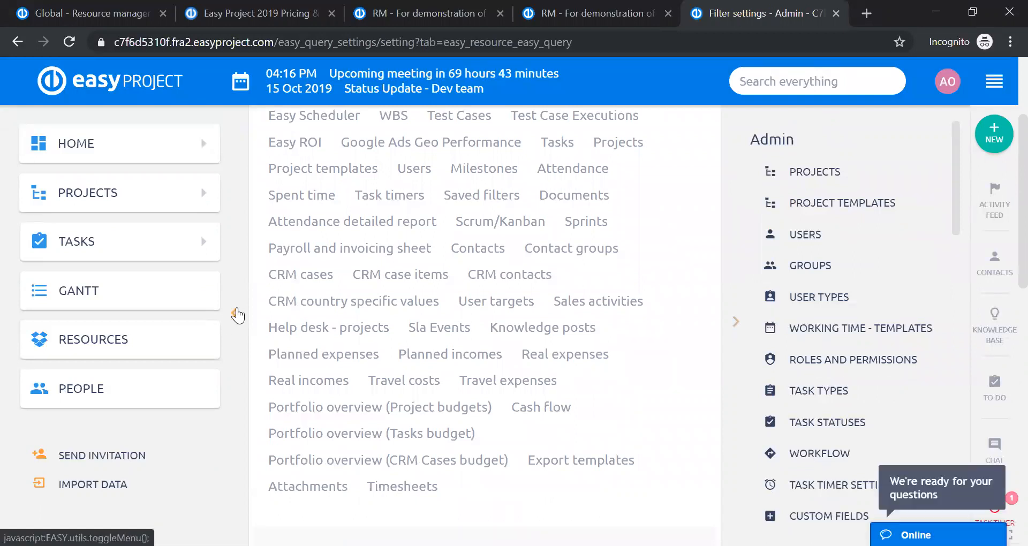
left_click(233, 321)
left_click(736, 324)
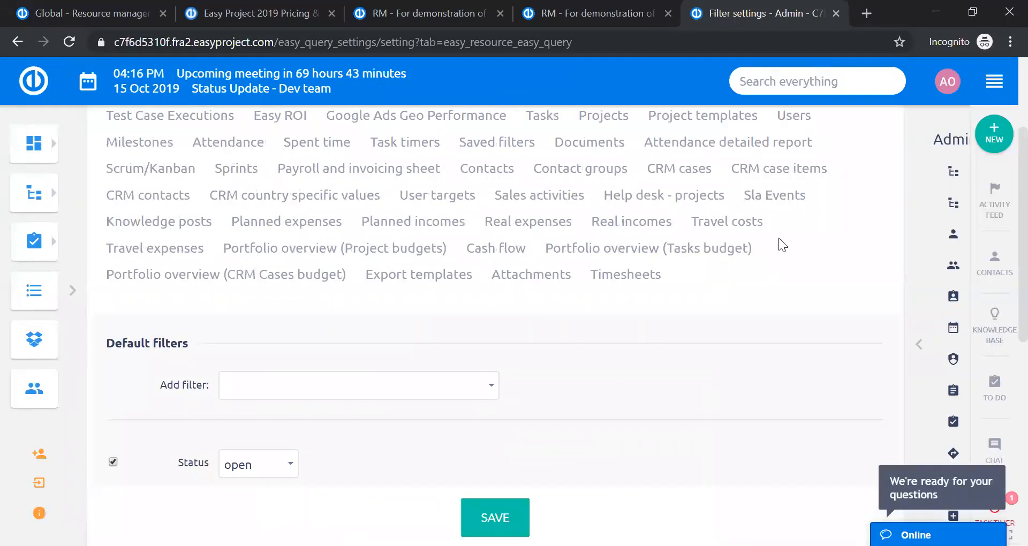
scroll(781, 244, "down", 3)
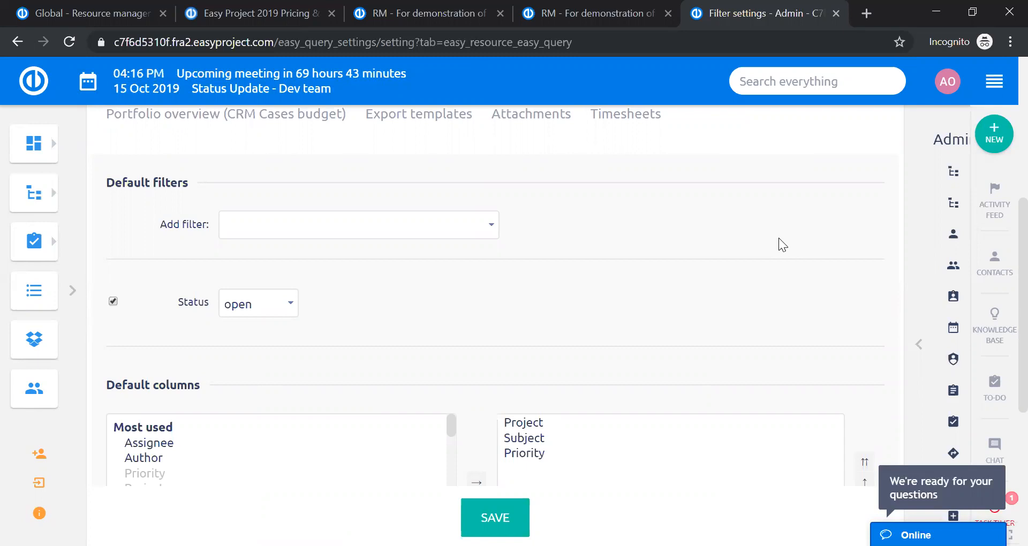
left_click(350, 224)
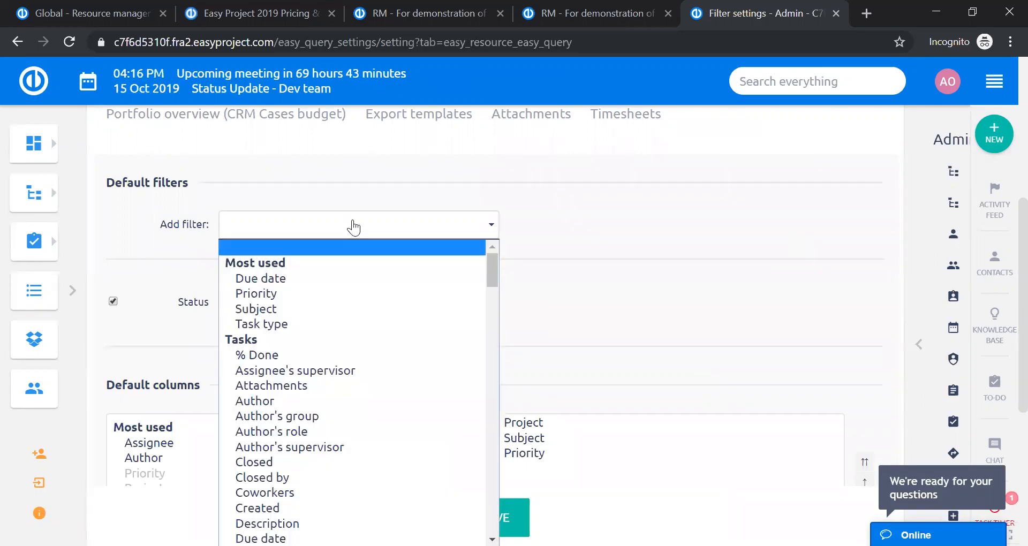
left_click(571, 194)
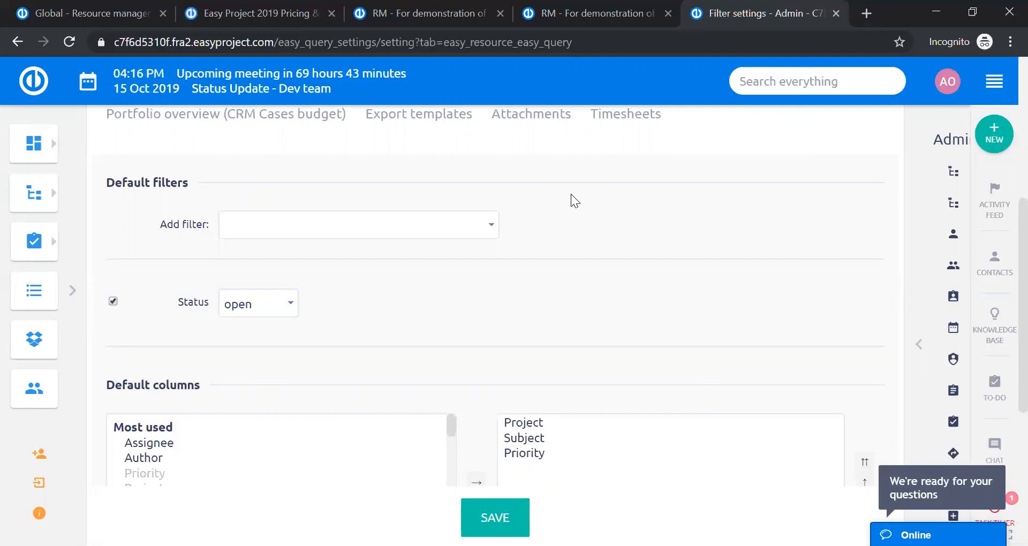
Review the default columns and the display and snapshot options in the Resource management filter settings.
scroll(390, 295, "down", 3)
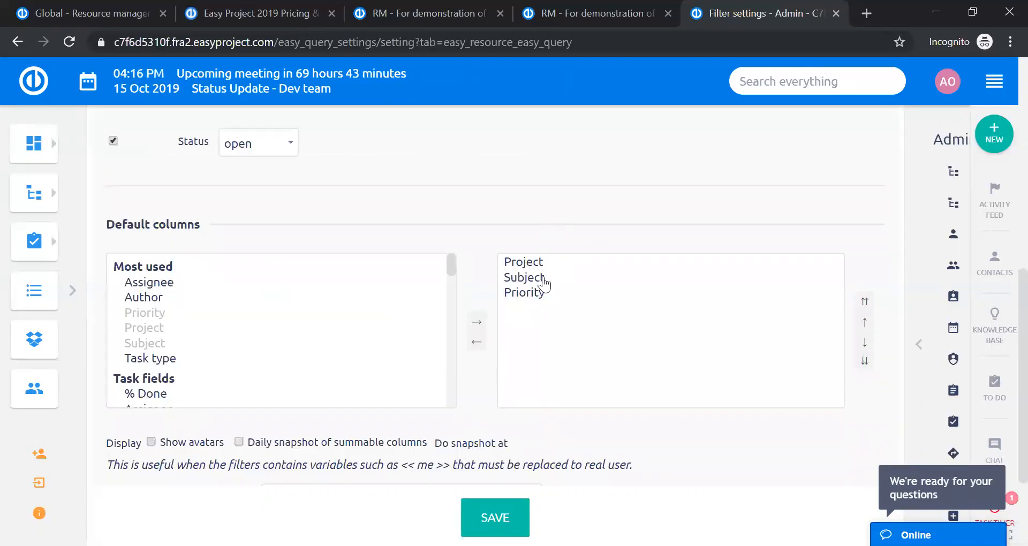
left_click(443, 10)
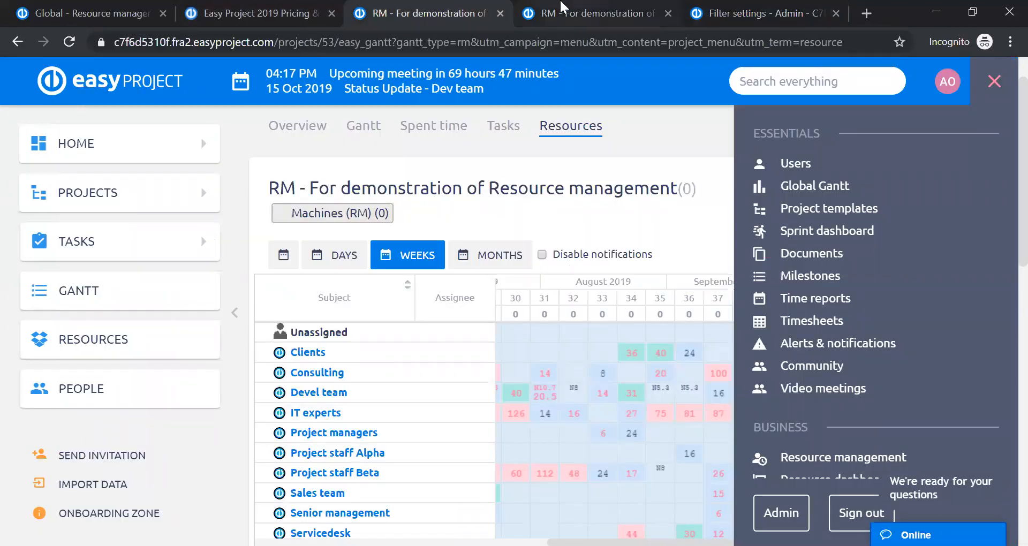
left_click(741, 6)
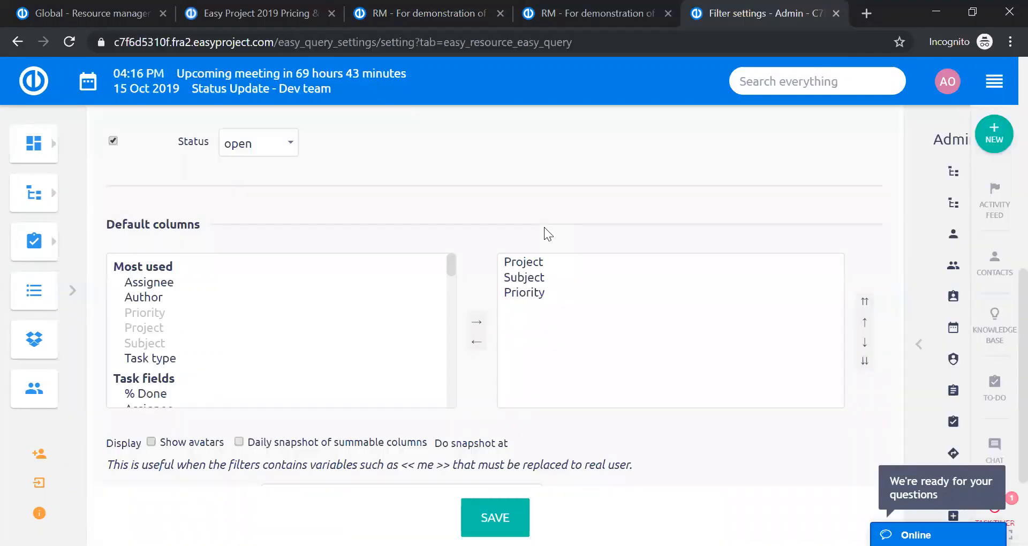
scroll(522, 299, "down", 2)
scroll(520, 292, "down", 1)
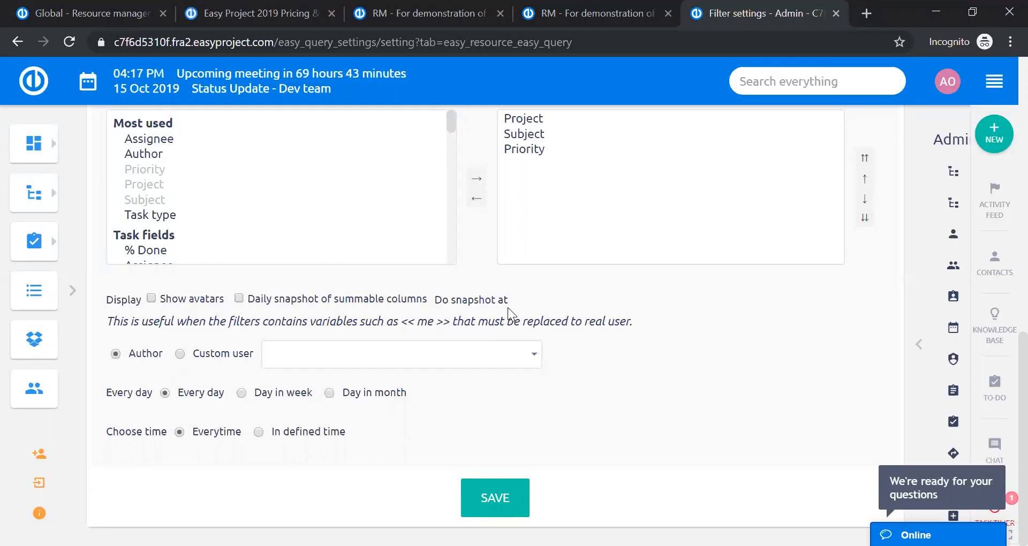
Return to the already open Global - Resource management page.
left_click(386, 13)
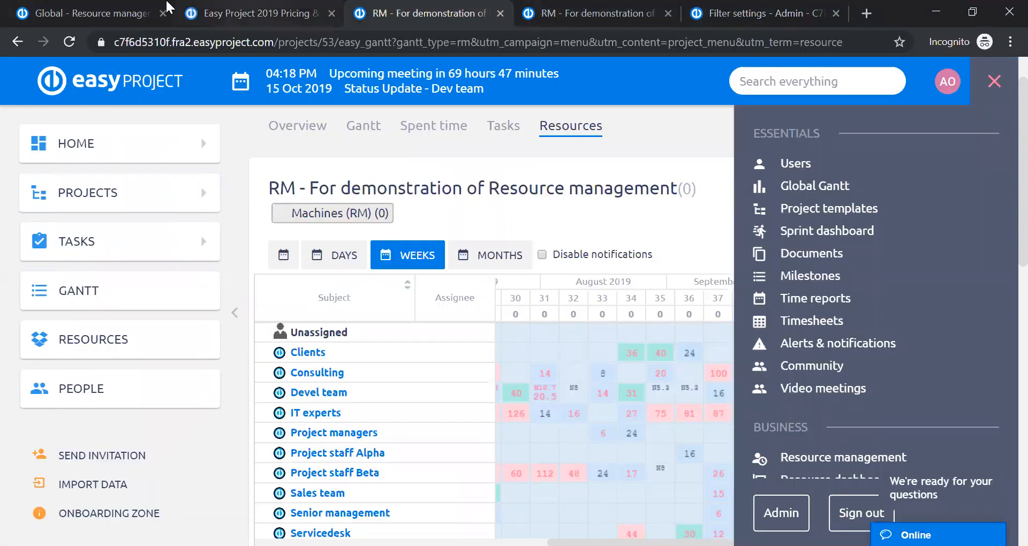
left_click(91, 13)
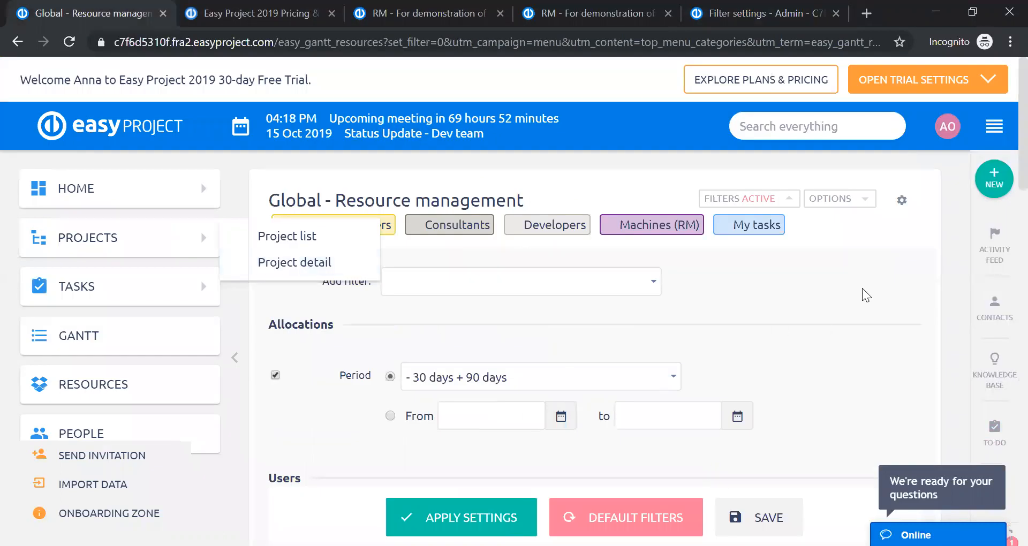
Open the global Resource management page from the main menu and review its active filters.
left_click(995, 129)
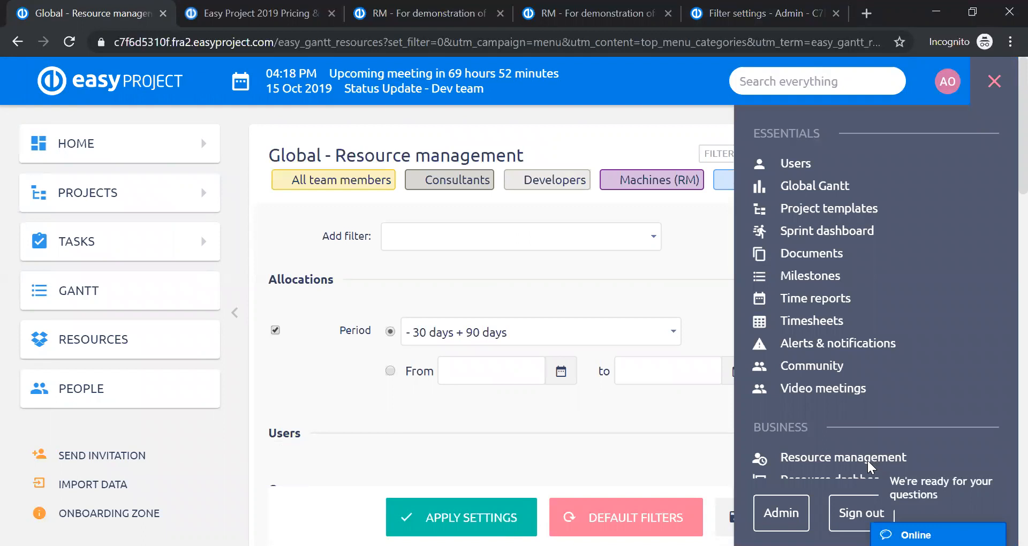
left_click(837, 463)
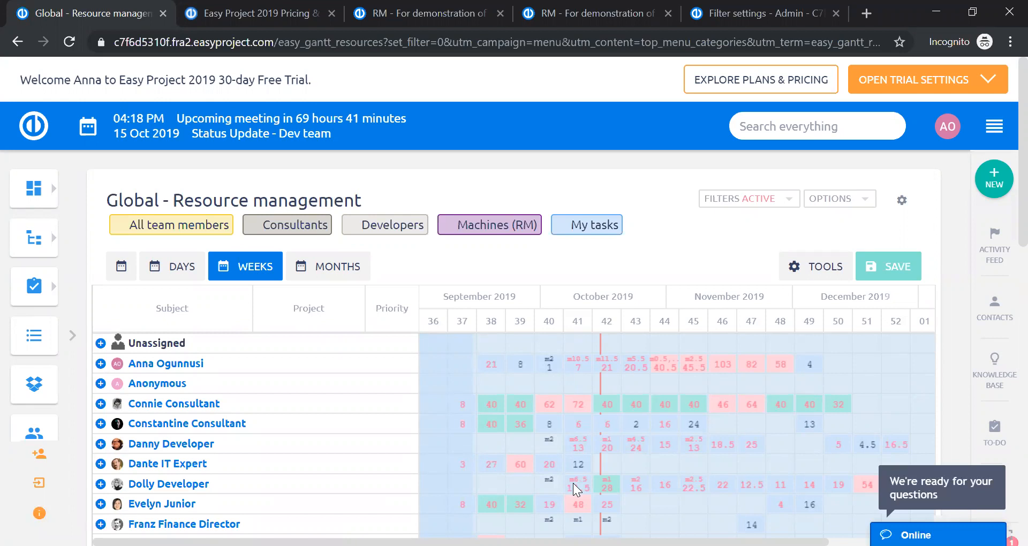
left_click(723, 203)
scroll(716, 271, "down", 2)
scroll(716, 271, "down", 7)
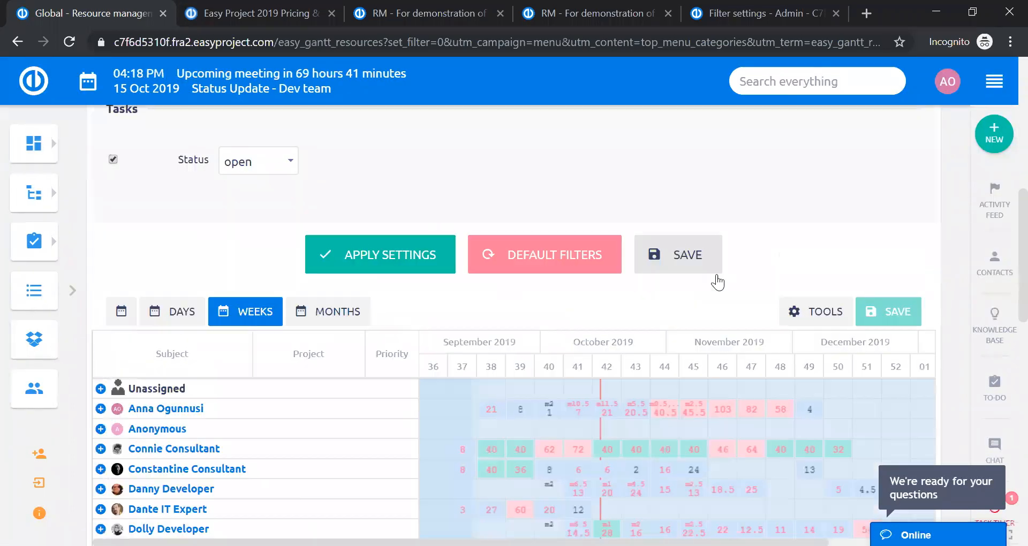
scroll(732, 294, "up", 9)
scroll(737, 296, "up", 1)
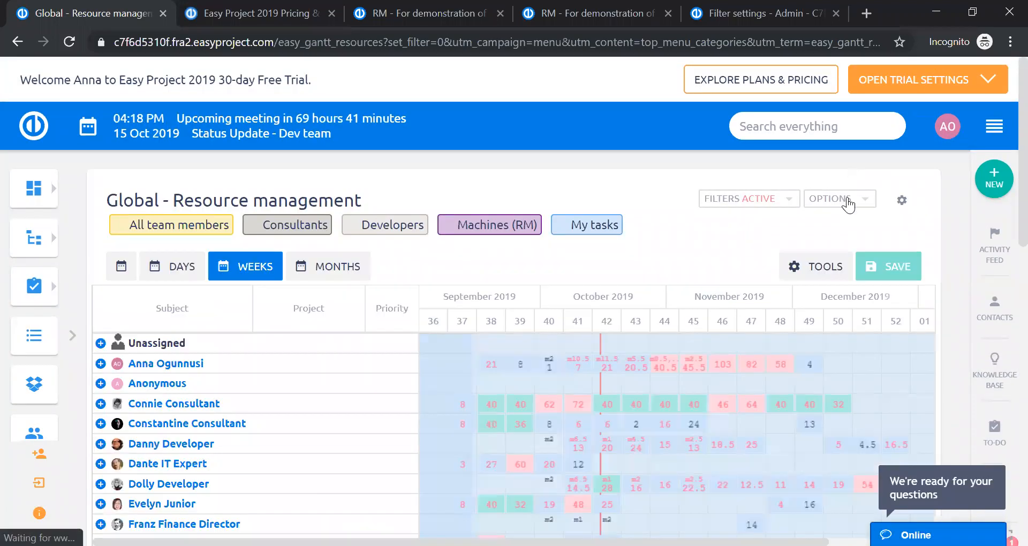
Review the column options of the global resource management overview and close them again.
left_click(845, 201)
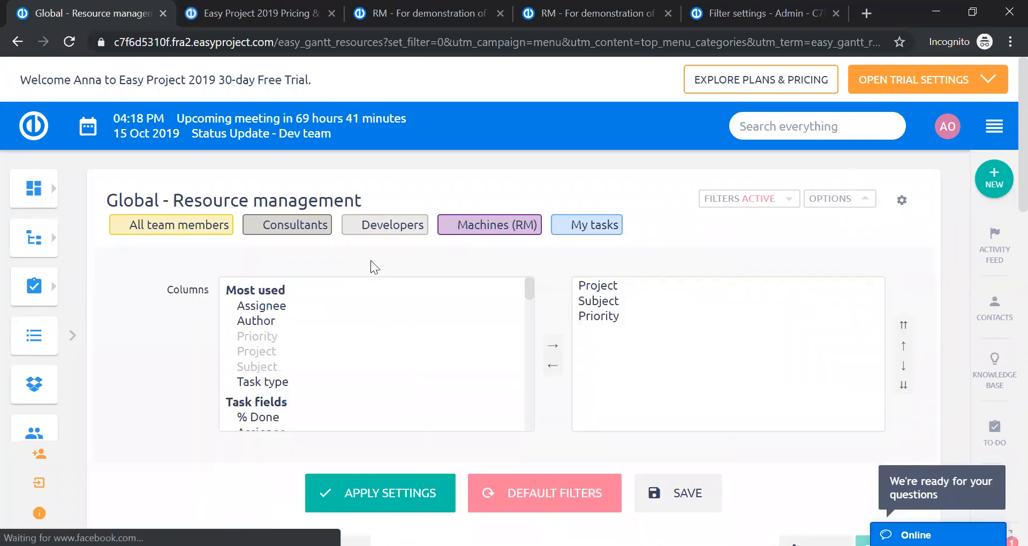
scroll(261, 251, "down", 5)
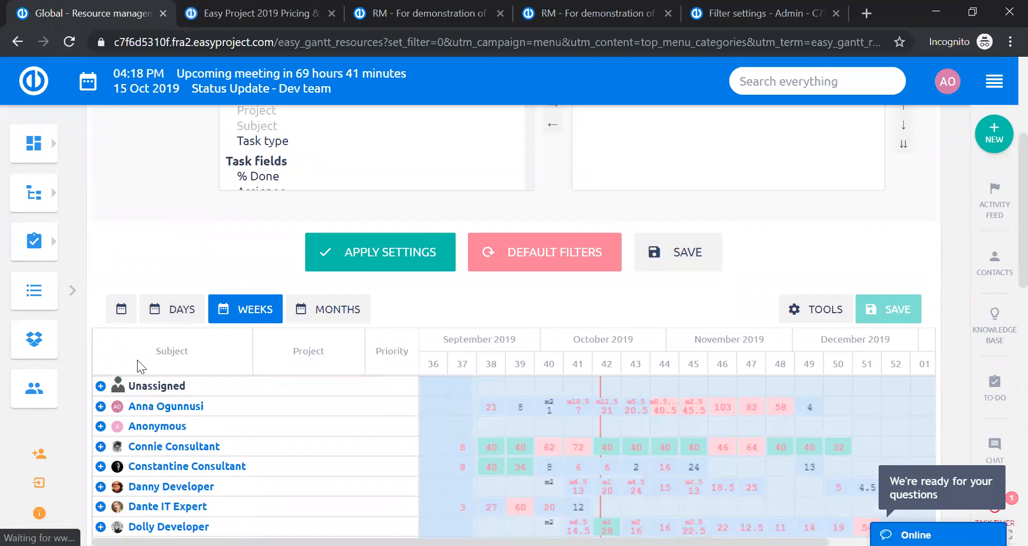
scroll(397, 373, "up", 5)
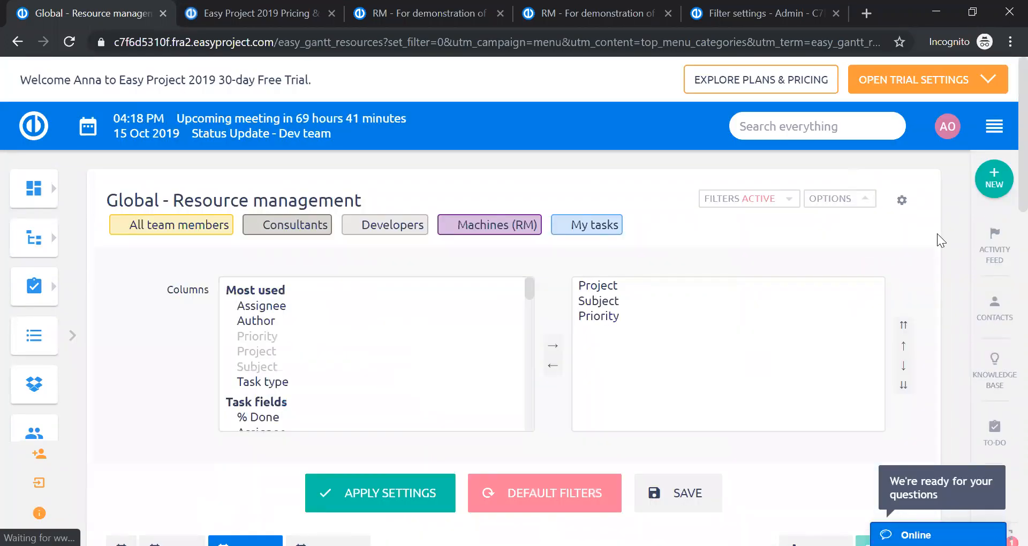
left_click(838, 199)
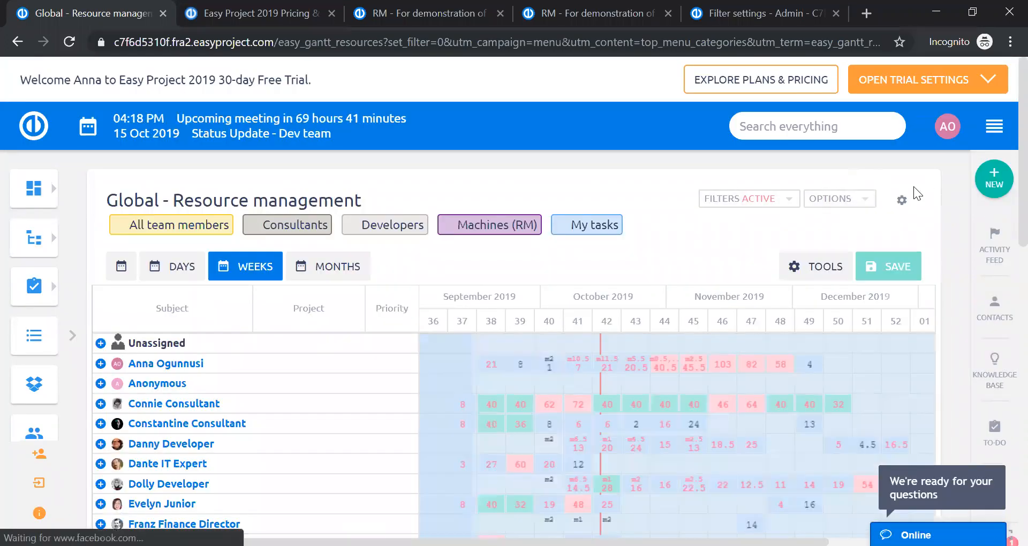
Open the Resource management settings and look through the general options and individual user settings.
left_click(901, 201)
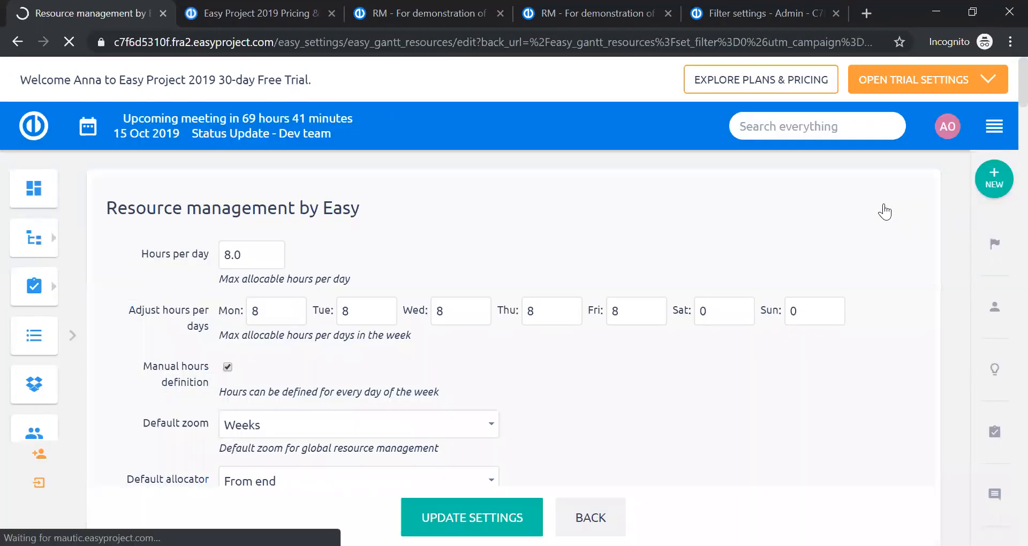
scroll(701, 229, "down", 4)
scroll(703, 309, "down", 15)
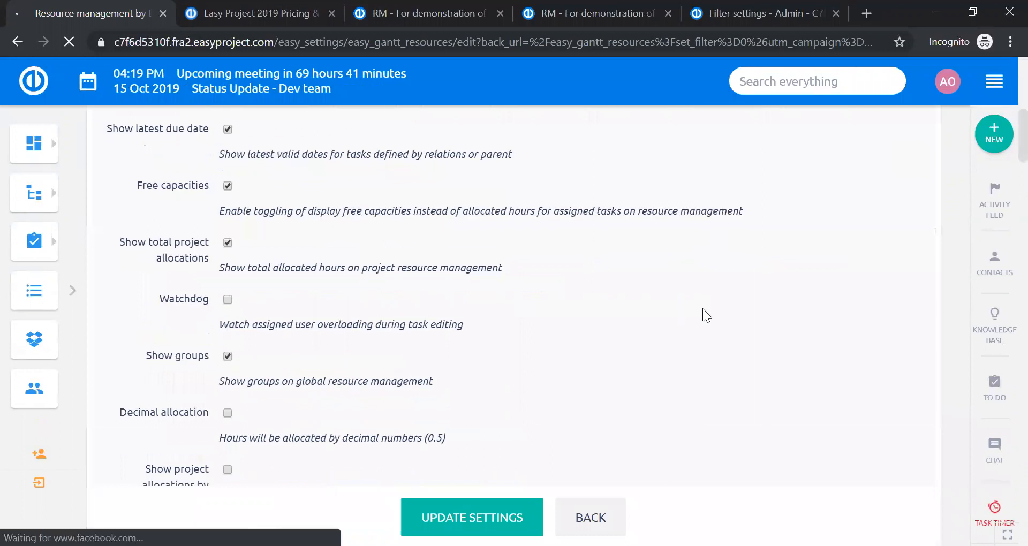
scroll(702, 308, "down", 6)
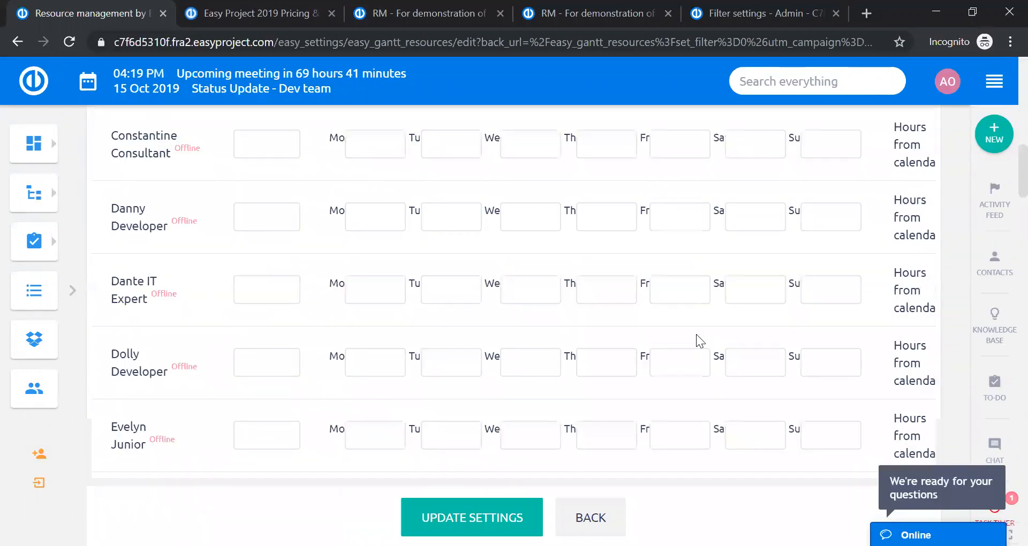
scroll(643, 408, "down", 6)
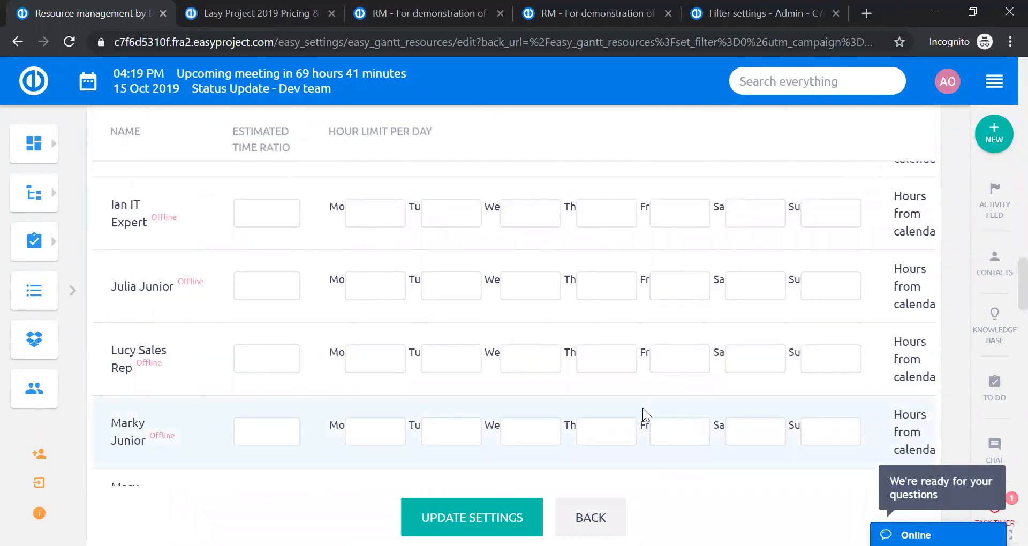
scroll(642, 408, "up", 12)
scroll(642, 408, "up", 15)
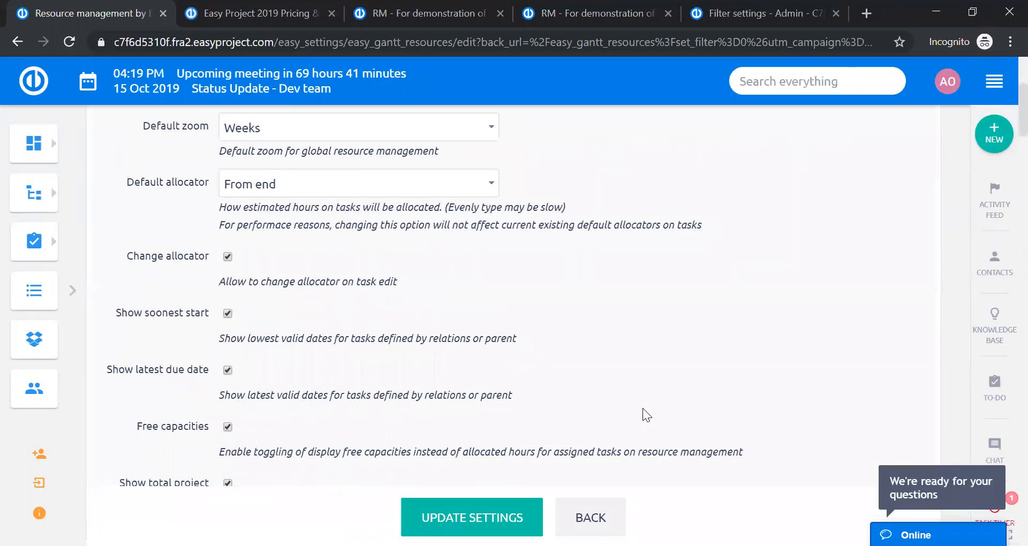
Examine the maximum allocable hours set for each working day under Adjust hours per days.
double_click(253, 255)
double_click(348, 256)
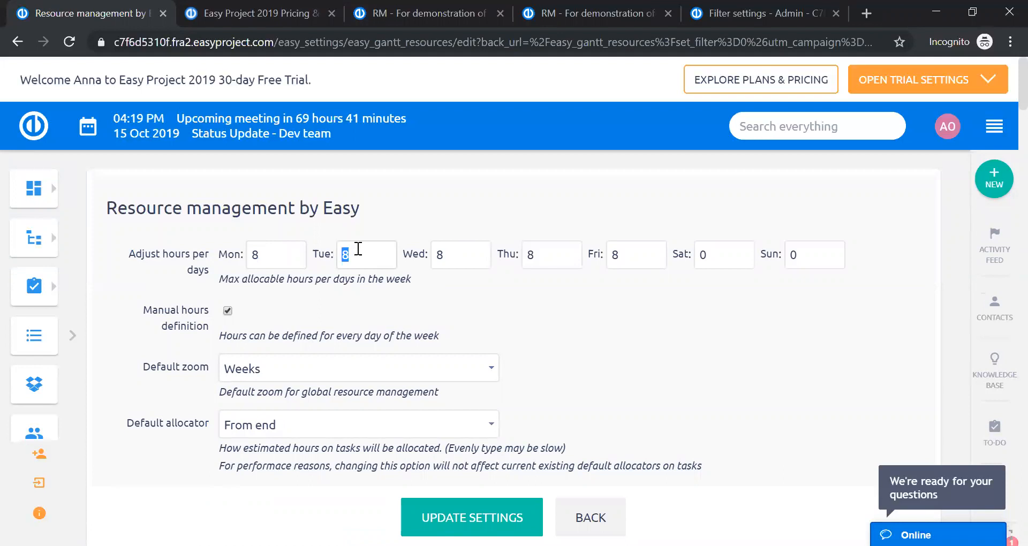
left_click(423, 263)
double_click(423, 263)
double_click(508, 267)
double_click(615, 256)
Examine the estimated time ratio and daily hour limit fields in the individual user settings.
scroll(791, 257, "down", 15)
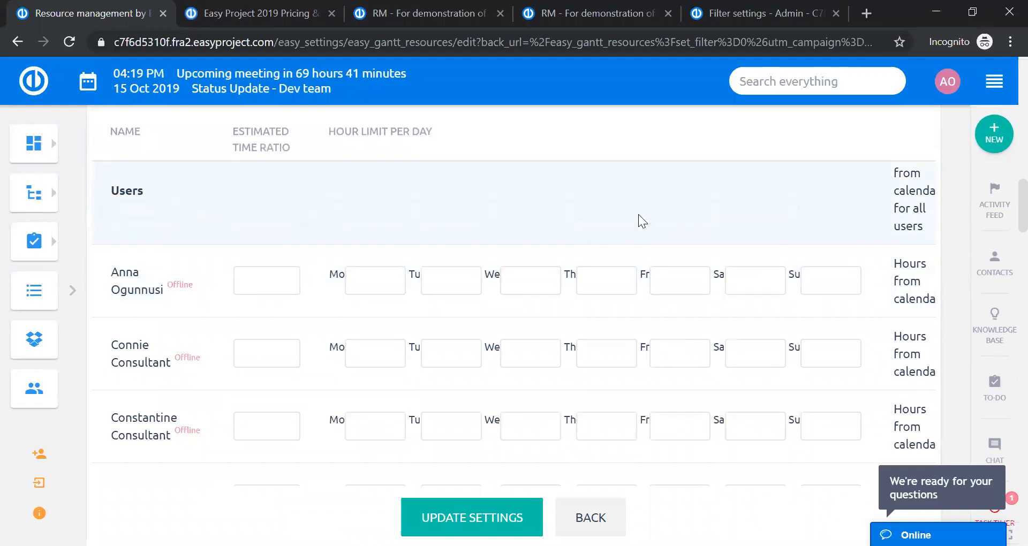
scroll(638, 214, "down", 1)
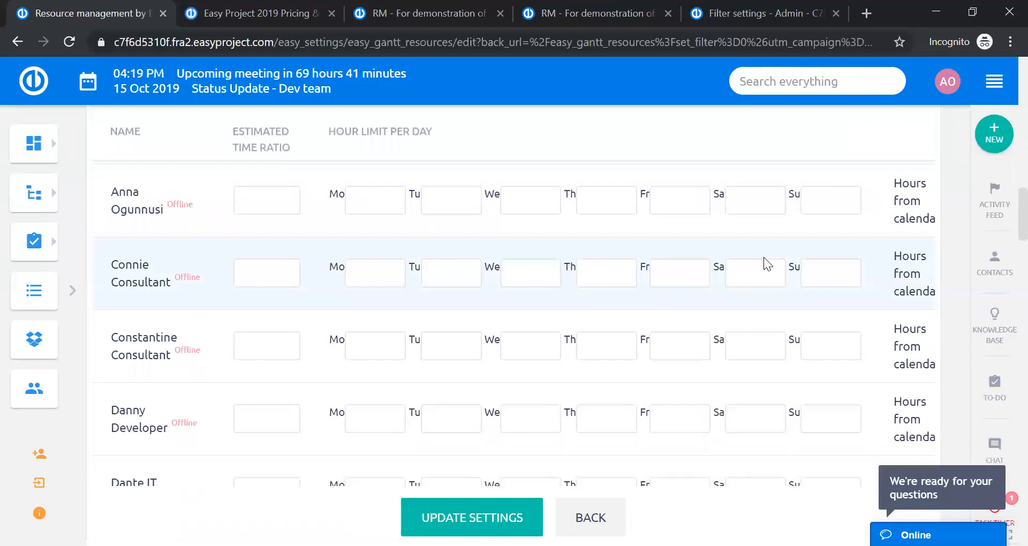
scroll(218, 340, "down", 1)
scroll(491, 341, "down", 3)
scroll(492, 341, "down", 15)
scroll(488, 334, "up", 14)
scroll(488, 335, "up", 15)
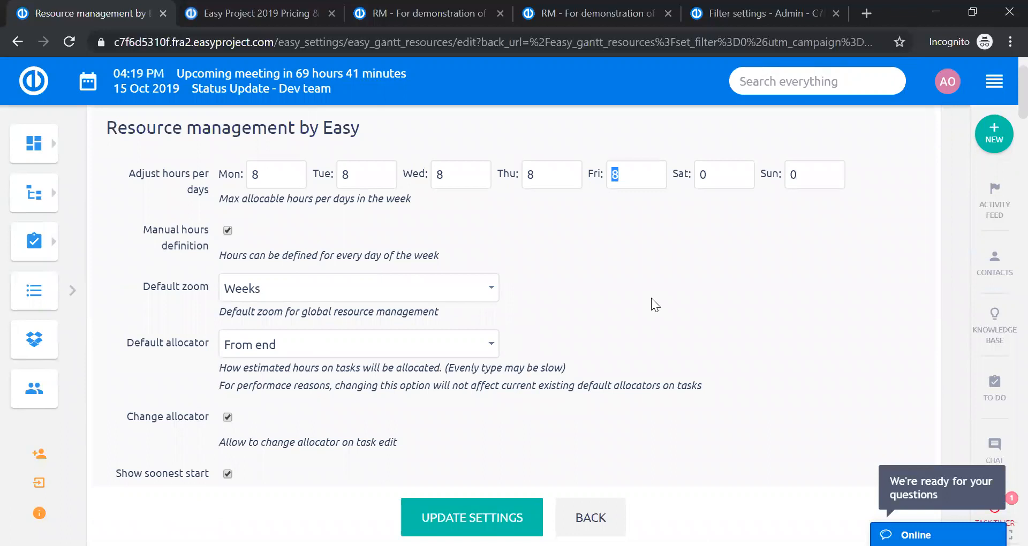
Review the default zoom setting and the choices offered for the default allocator.
scroll(650, 298, "down", 2)
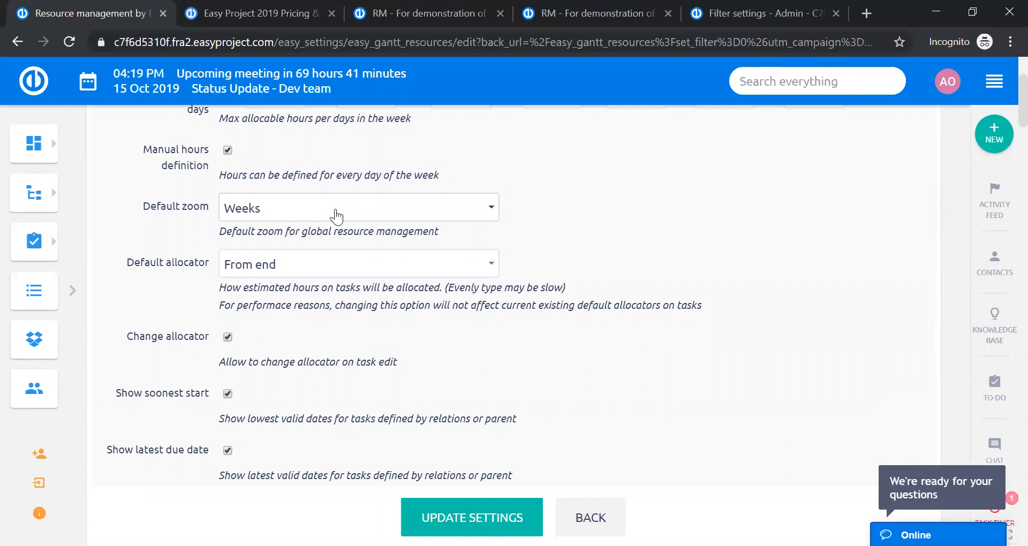
left_click(338, 274)
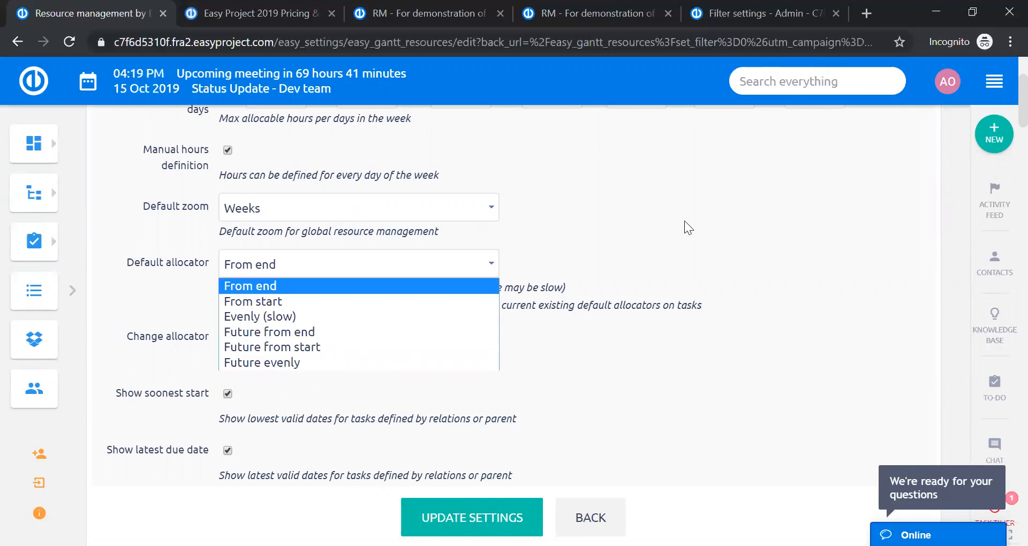
left_click(718, 189)
Review the remaining resource management switches, from Show latest due date through reservations to the Planned tasks toggle button.
scroll(719, 189, "down", 6)
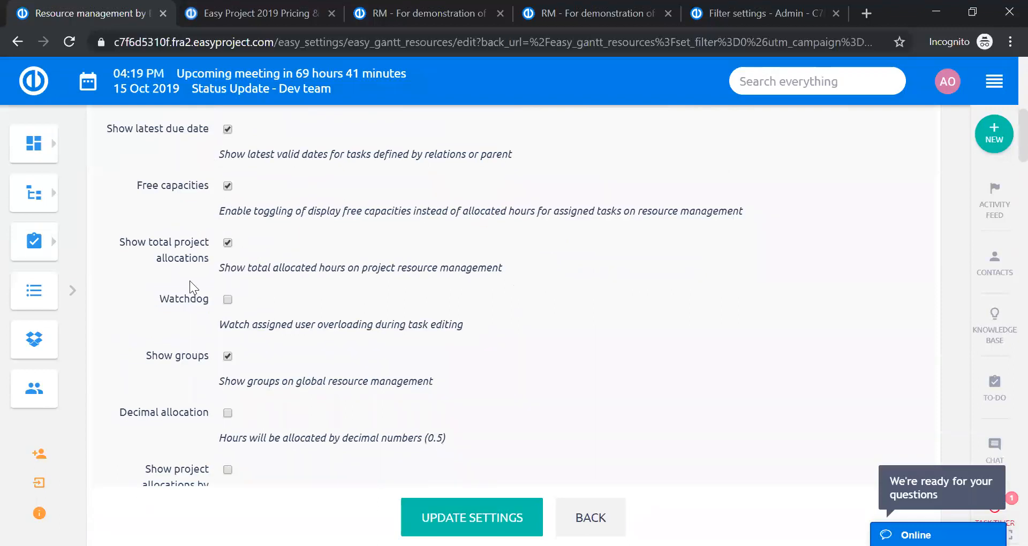
scroll(189, 280, "down", 8)
scroll(189, 281, "down", 5)
scroll(186, 283, "up", 7)
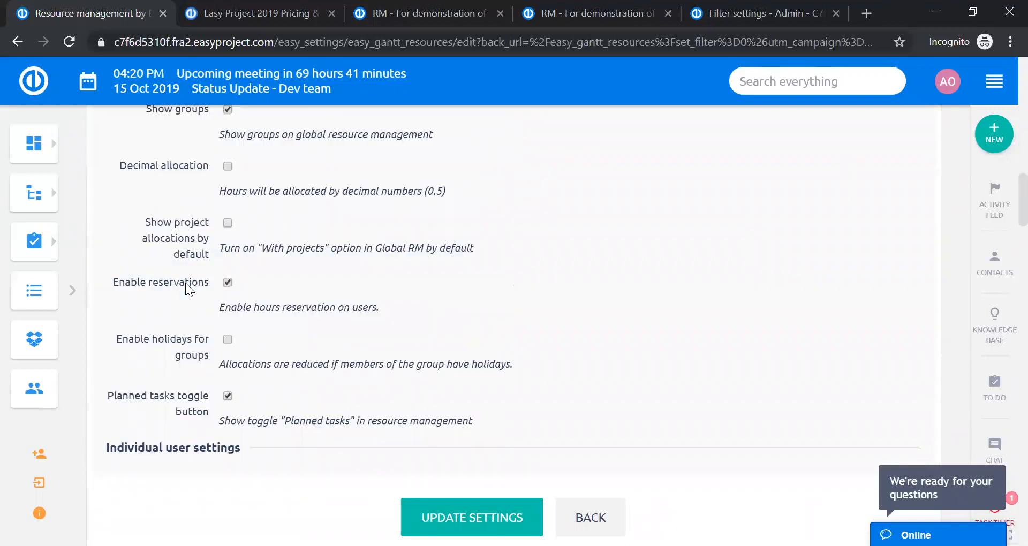
scroll(186, 283, "up", 8)
Return to the Global - Resource management page and view the timeline by weeks, by months, and again by weeks.
left_click(18, 41)
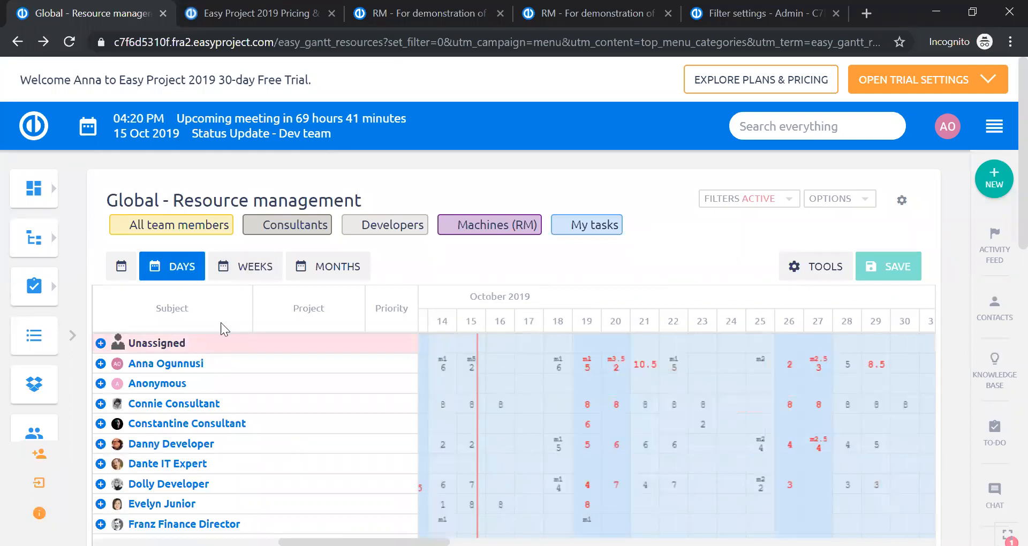
left_click(245, 265)
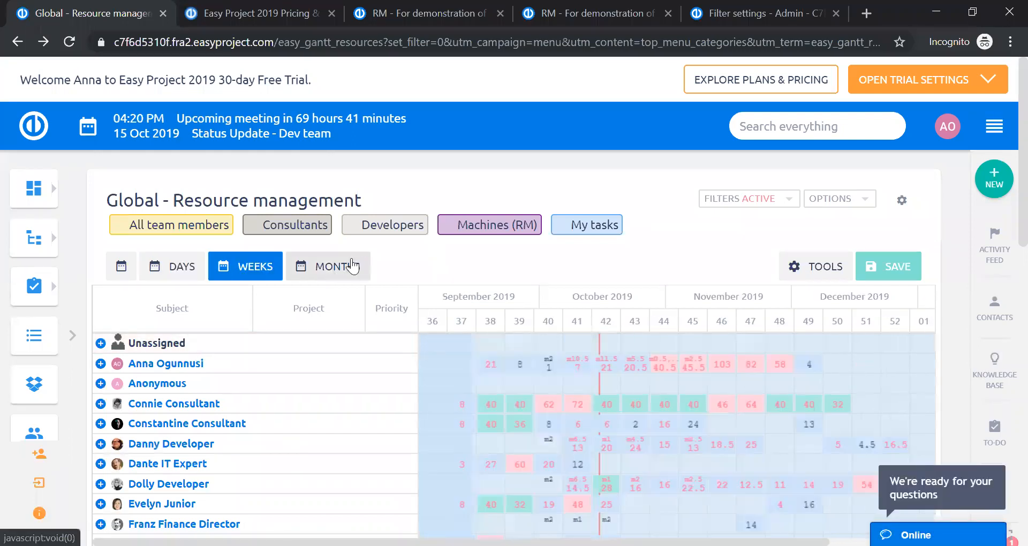
left_click(344, 266)
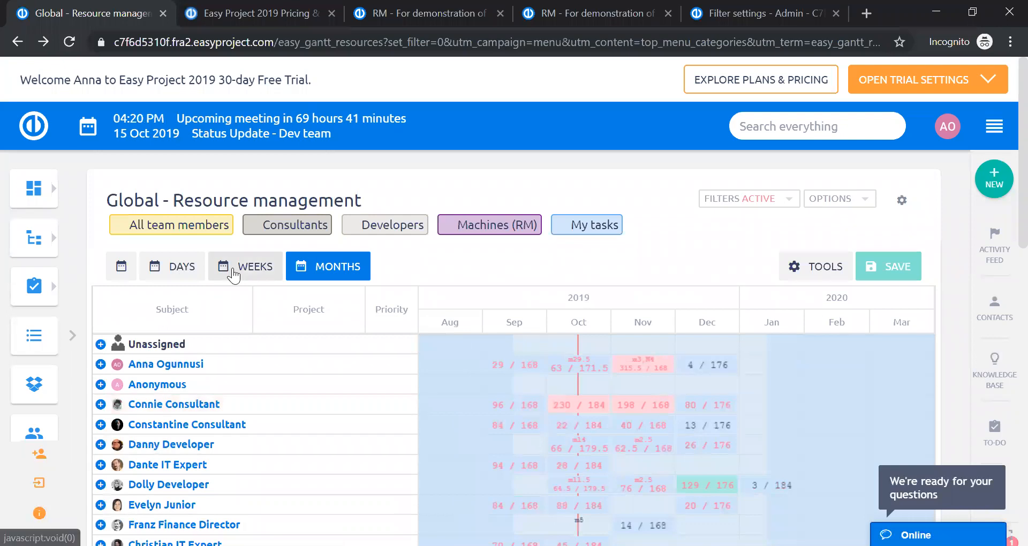
left_click(233, 273)
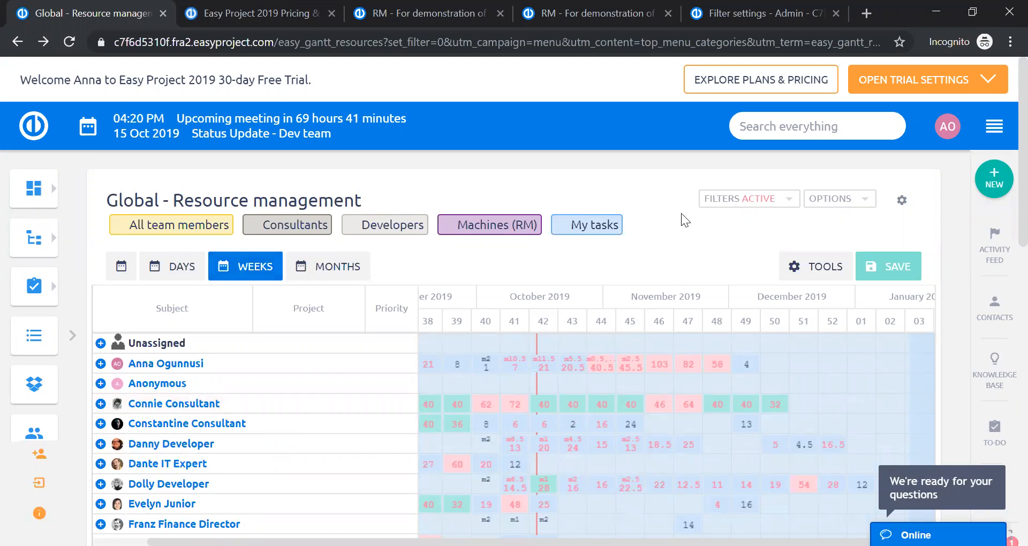
Check the tools of the resource management chart and look over the weekly user allocations.
scroll(681, 212, "down", 2)
left_click(823, 188)
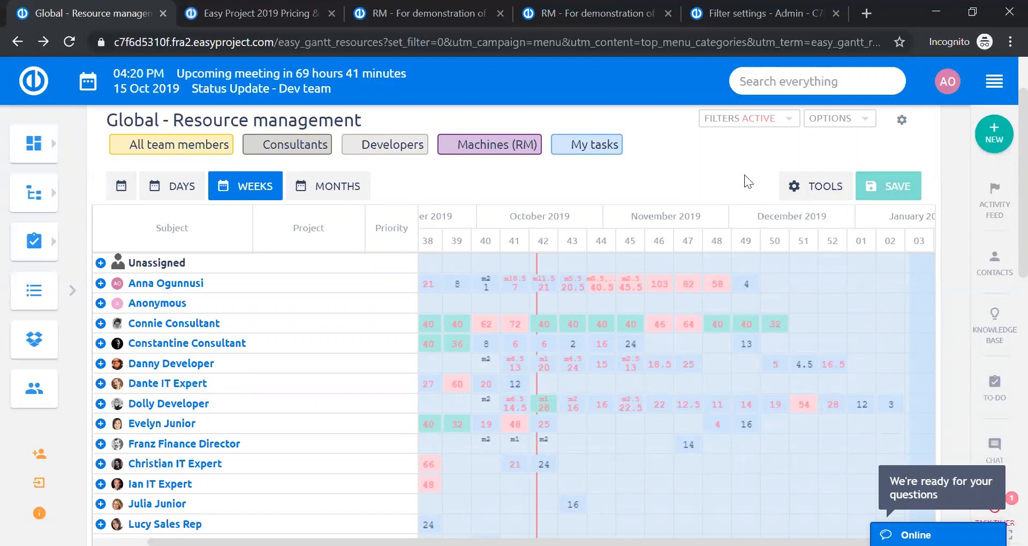
scroll(744, 175, "down", 2)
scroll(751, 202, "up", 2)
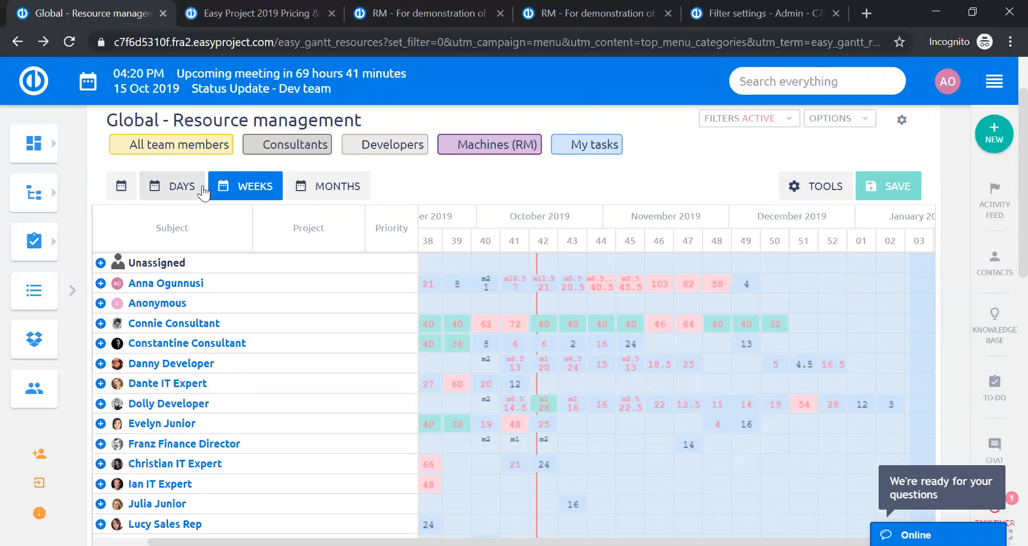
Expand the first named user below Unassigned, review the assigned tasks with their projects and priorities, and collapse the list.
left_click(100, 283)
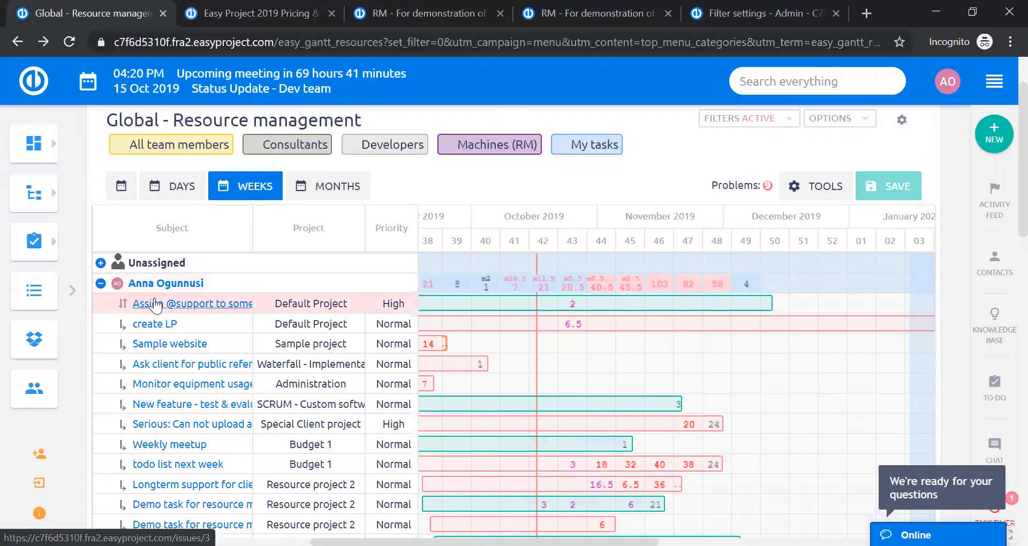
scroll(155, 305, "down", 5)
scroll(116, 299, "up", 6)
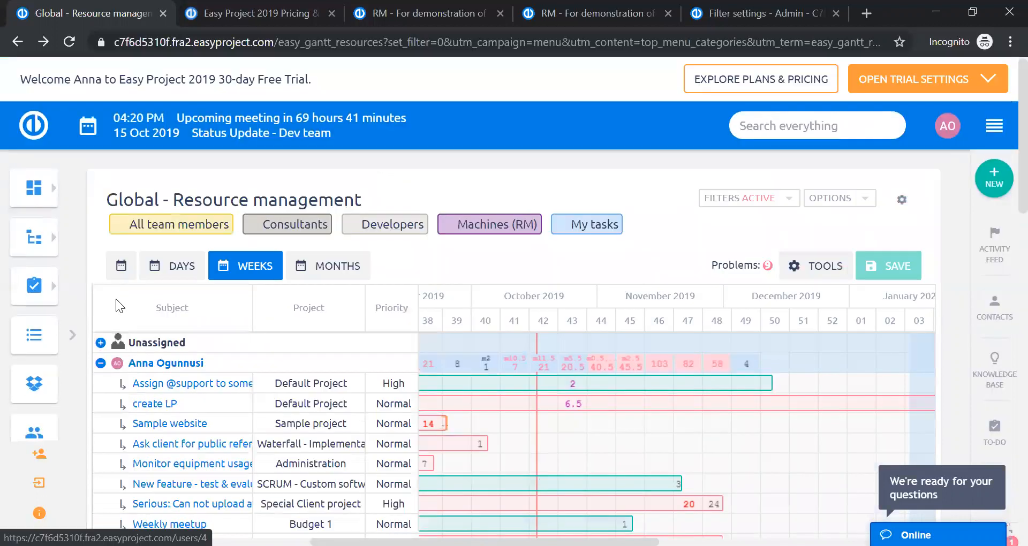
left_click(100, 363)
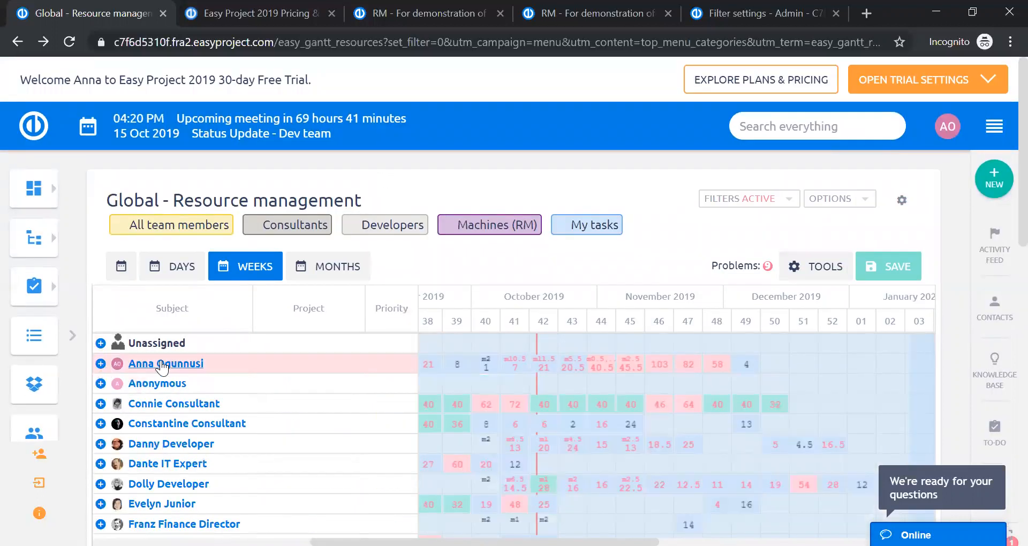
Look through the weekly allocations of all users and groups, and briefly expand and collapse the first named user's tasks.
scroll(225, 363, "down", 2)
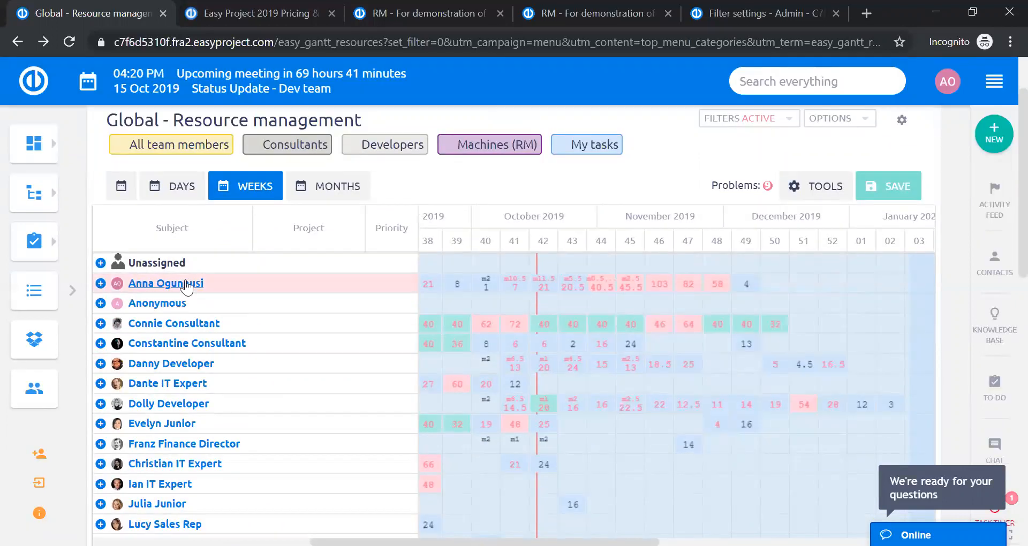
scroll(186, 288, "down", 8)
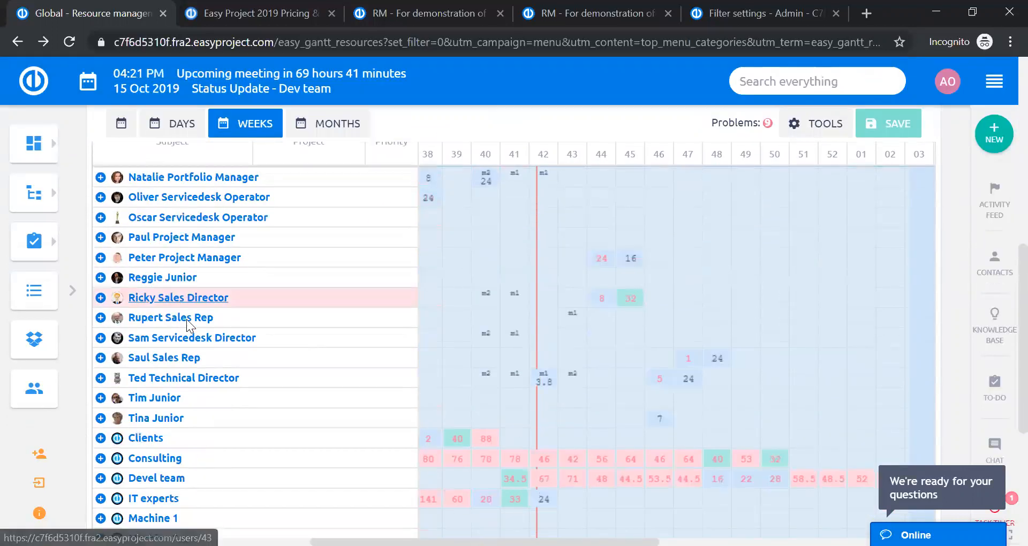
scroll(195, 375, "down", 5)
scroll(195, 376, "up", 10)
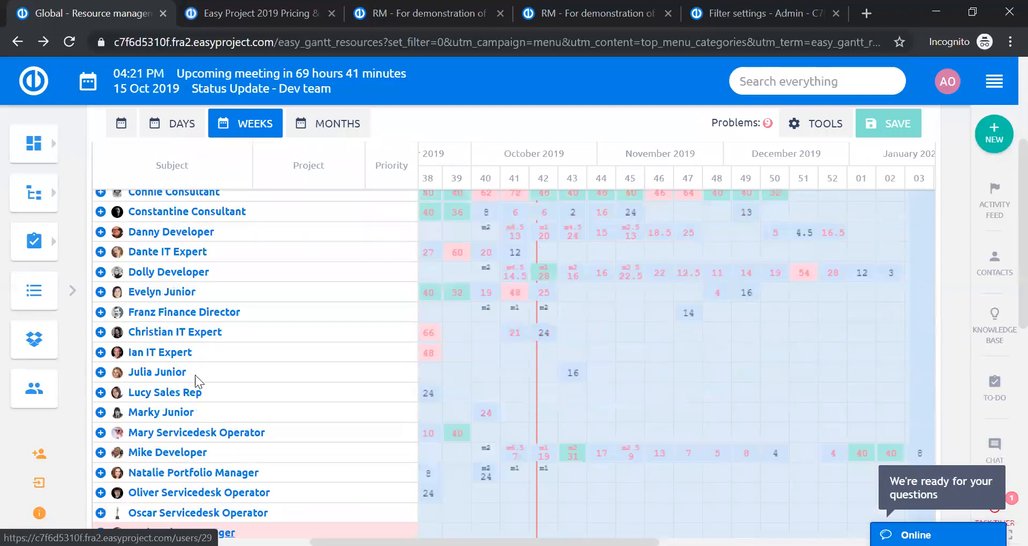
scroll(196, 375, "up", 3)
scroll(195, 375, "down", 1)
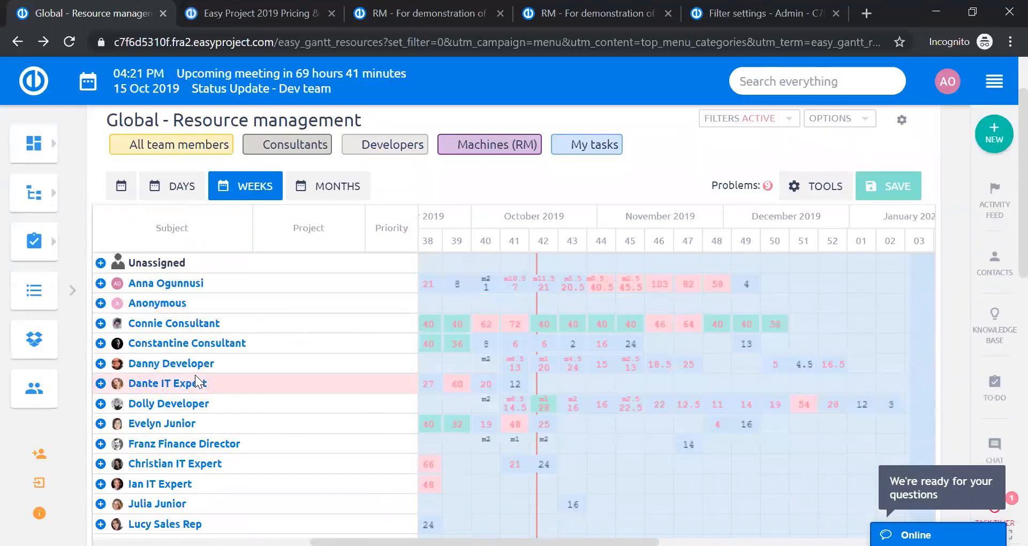
left_click(100, 284)
left_click(100, 283)
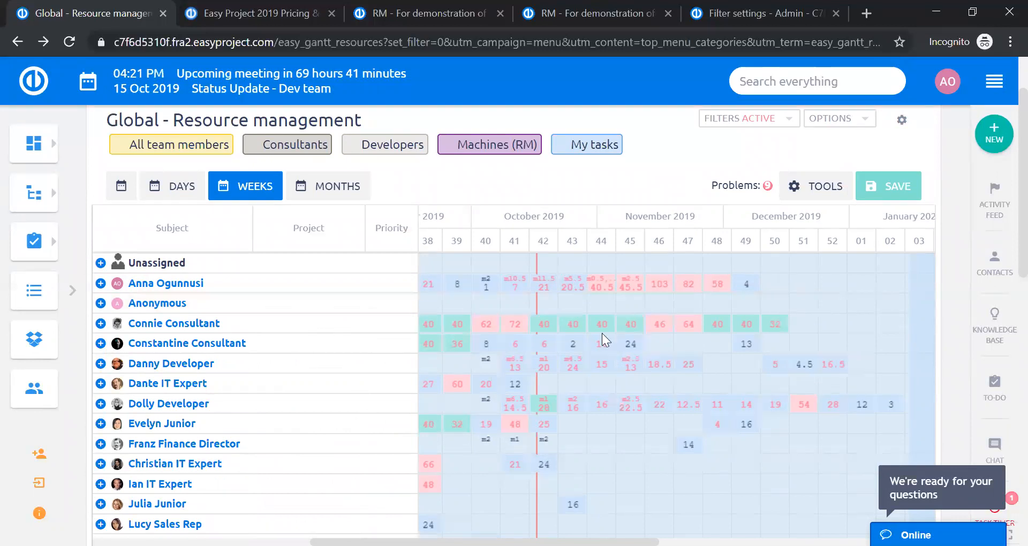
Review the weekly allocations down through the user groups to the colour legend, and look at the chart's tools.
scroll(598, 328, "down", 8)
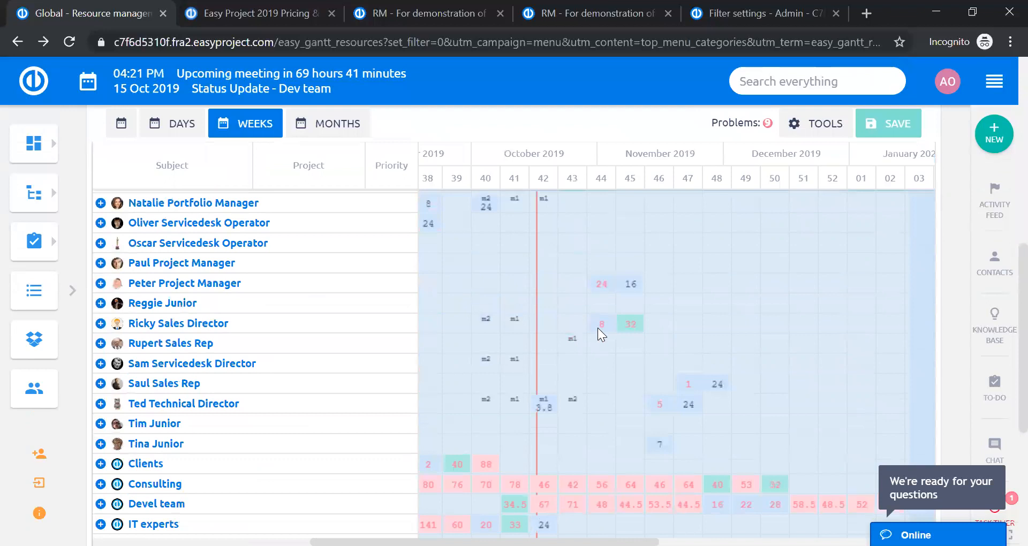
scroll(597, 327, "down", 5)
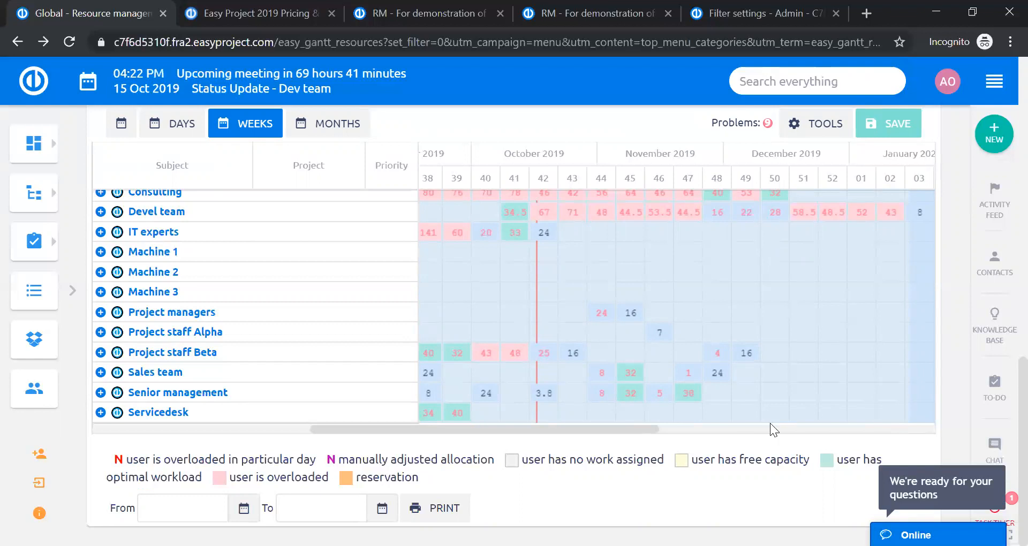
scroll(769, 423, "up", 8)
scroll(770, 423, "up", 4)
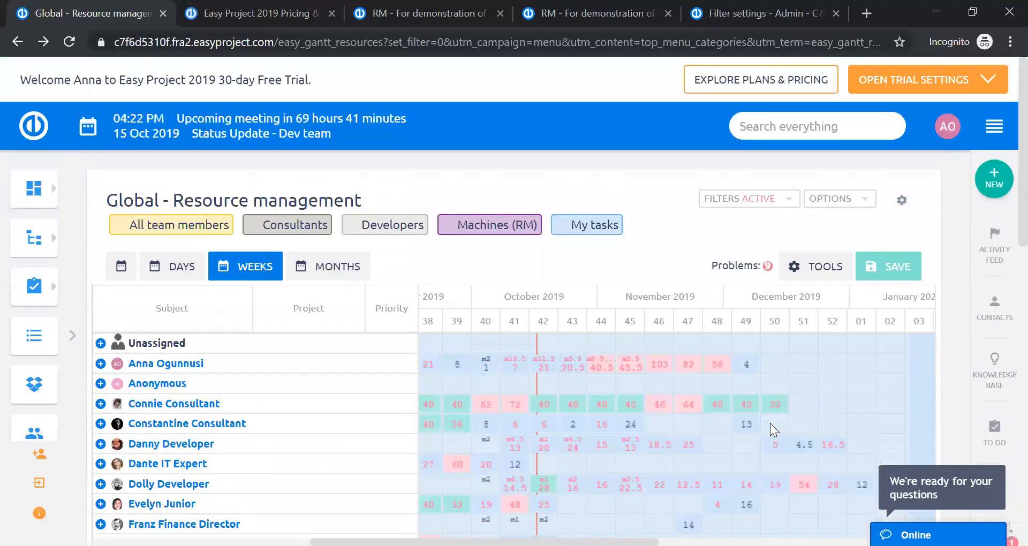
scroll(770, 423, "down", 15)
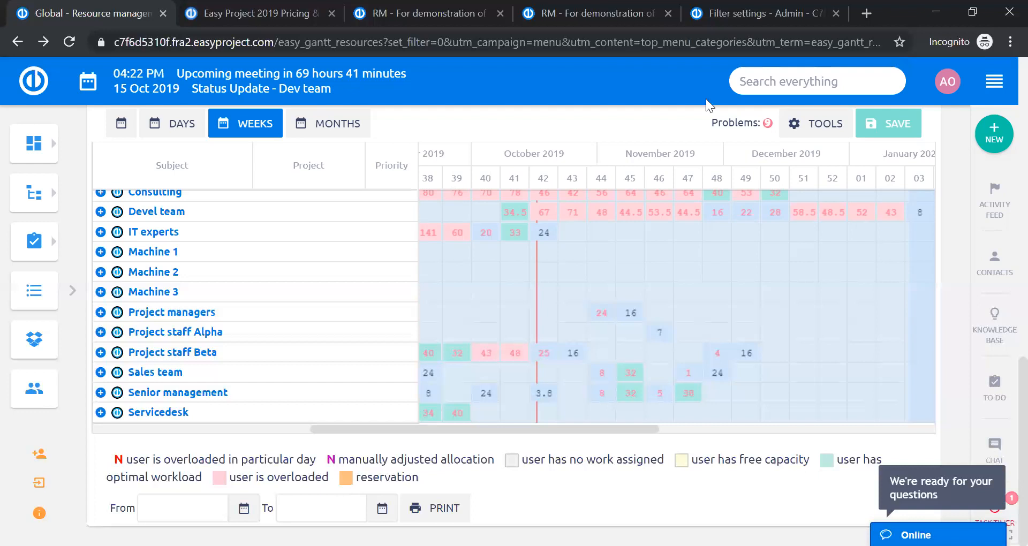
left_click(816, 126)
Expand the user directly below Unassigned and examine the projects, priorities and weekly hours of the assigned tasks.
scroll(386, 170, "up", 5)
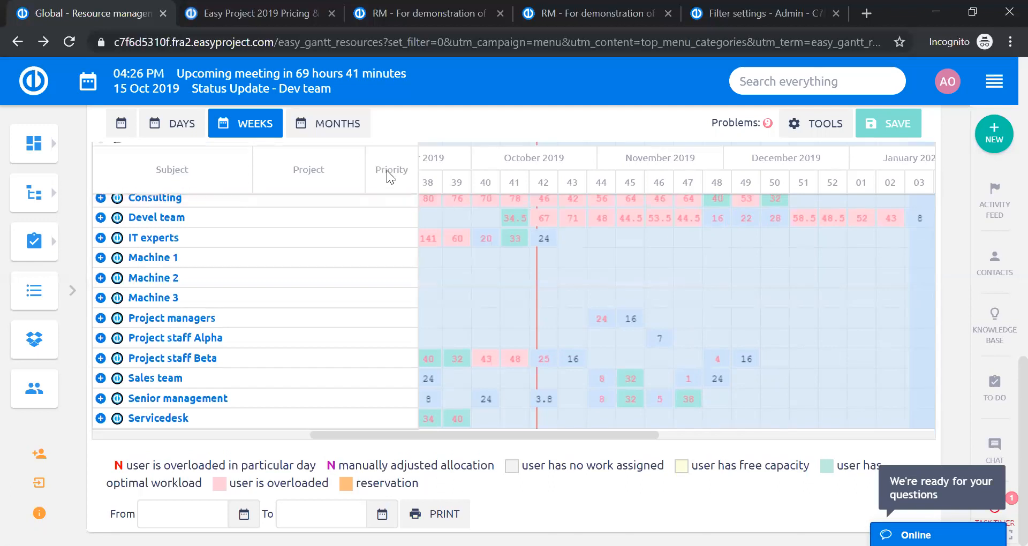
scroll(386, 170, "up", 8)
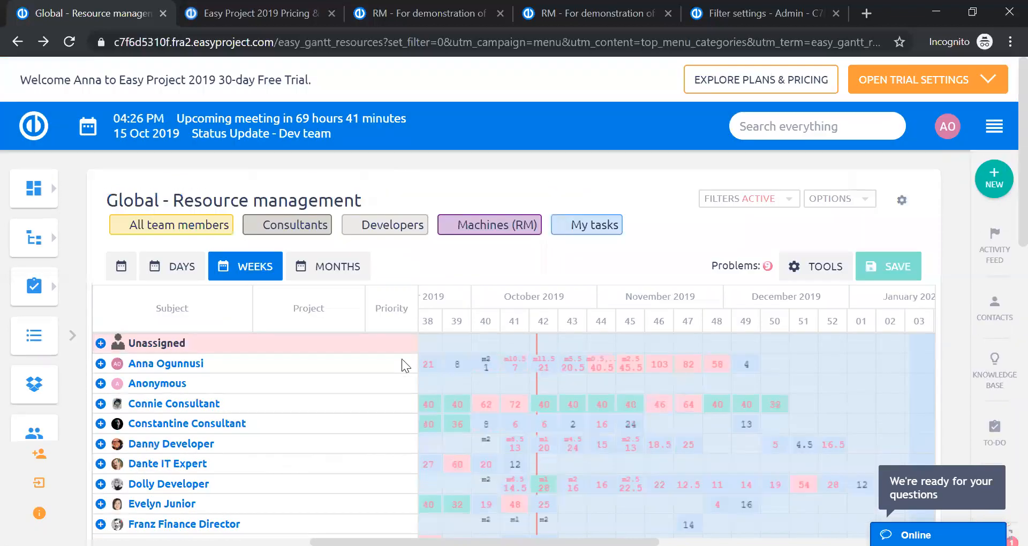
scroll(395, 330, "down", 2)
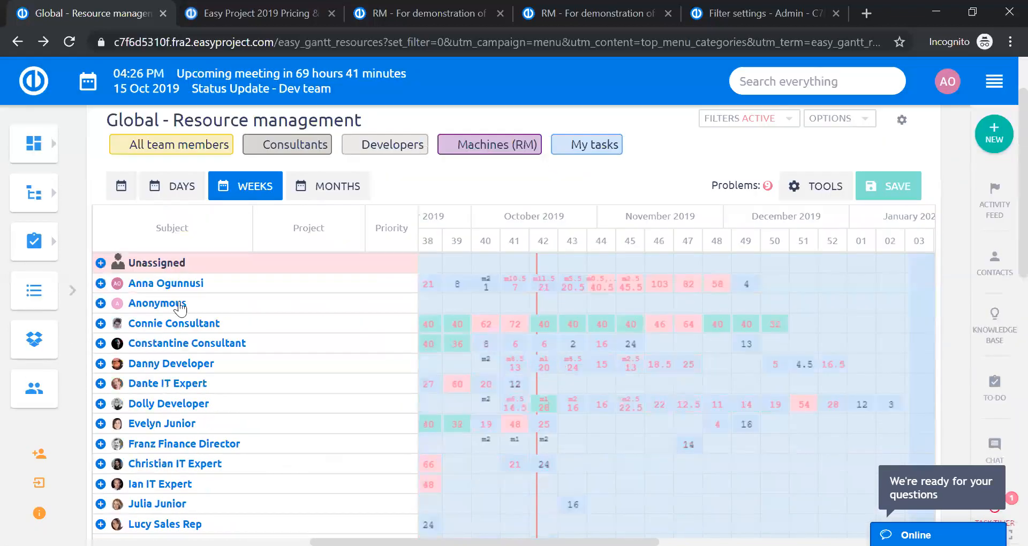
left_click(101, 283)
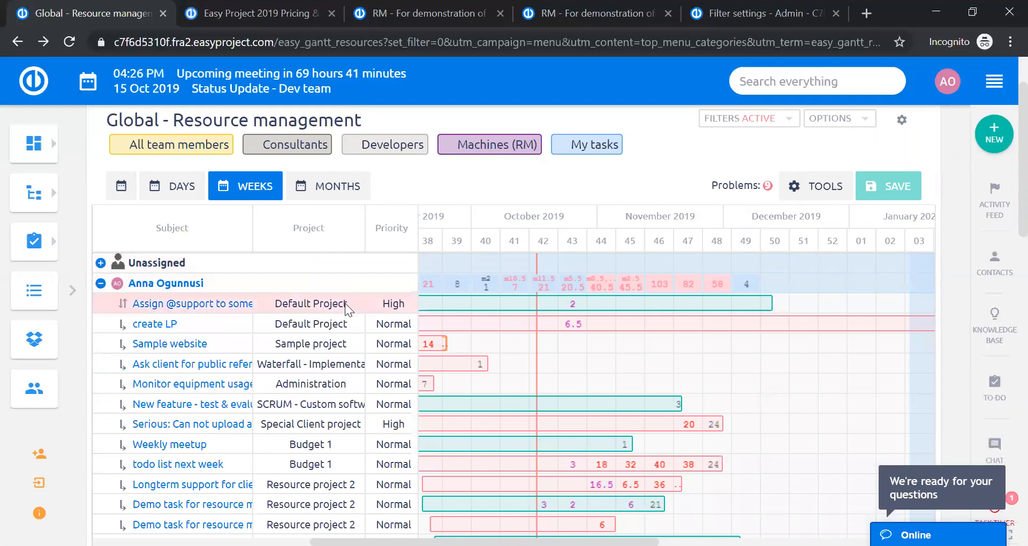
scroll(344, 303, "down", 5)
scroll(345, 302, "up", 4)
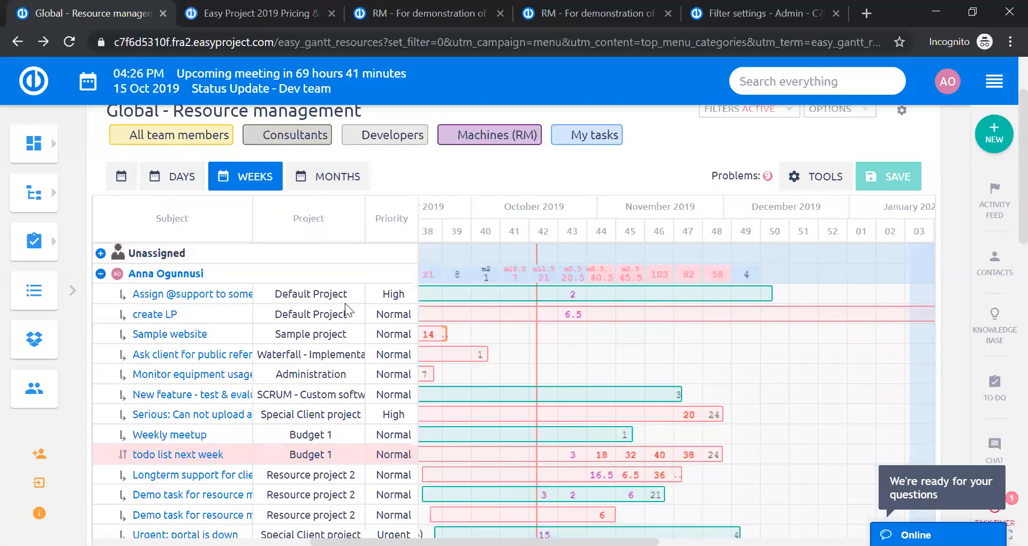
scroll(344, 303, "up", 1)
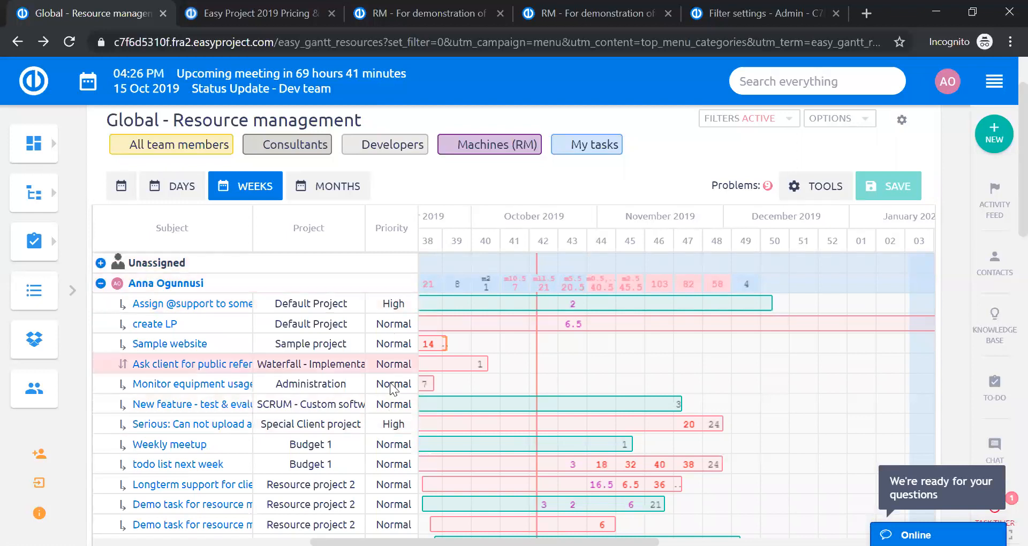
scroll(389, 375, "down", 5)
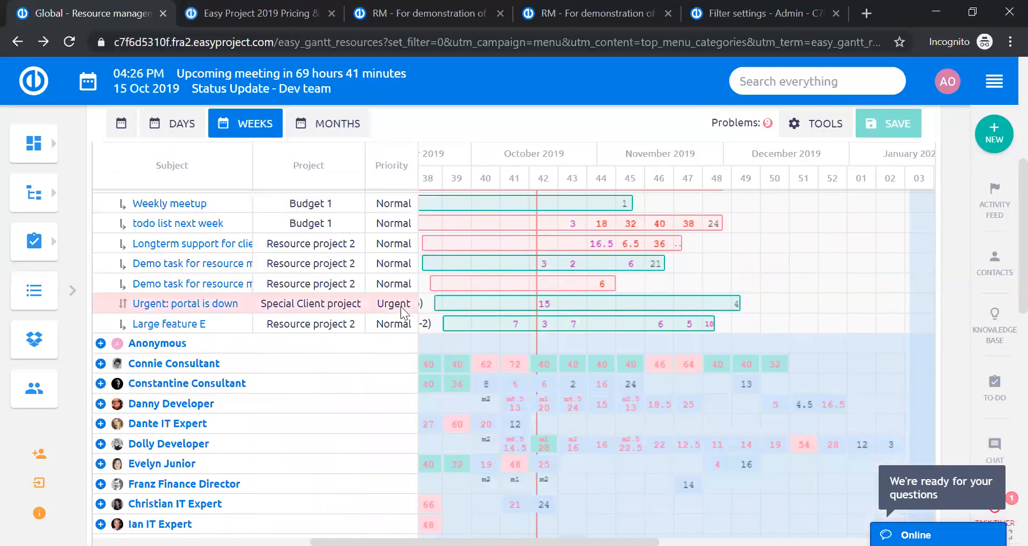
scroll(400, 306, "up", 5)
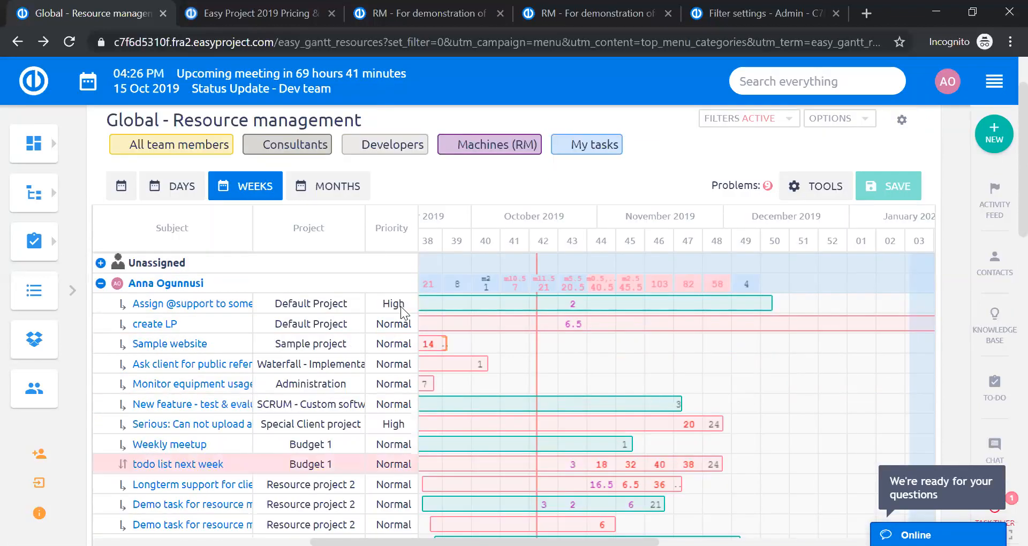
scroll(401, 306, "down", 1)
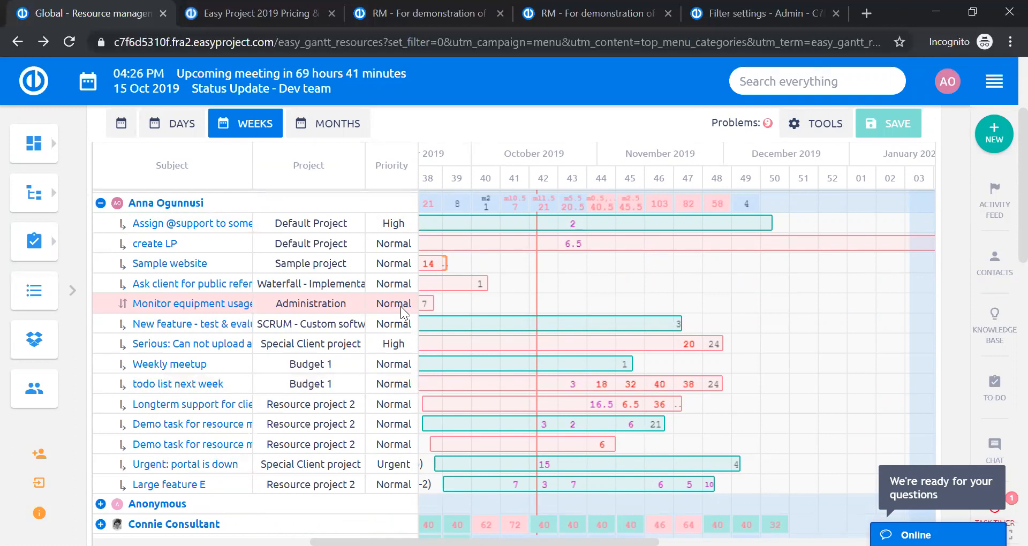
Create a reservation named "test reservation" for the user directly below Unassigned, from 2019-12-19 to 2019-12-25 with 5 estimated hours.
left_click(829, 130)
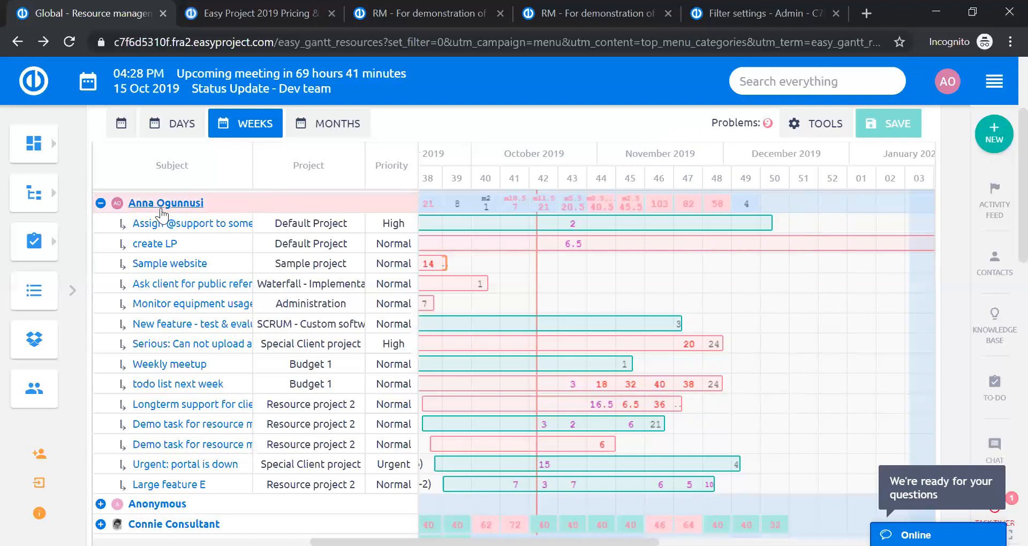
left_click_drag(807, 204, 724, 213)
mouse_move(848, 210)
left_mouse_down()
mouse_move(919, 202)
mouse_move(868, 216)
mouse_move(831, 211)
left_mouse_up()
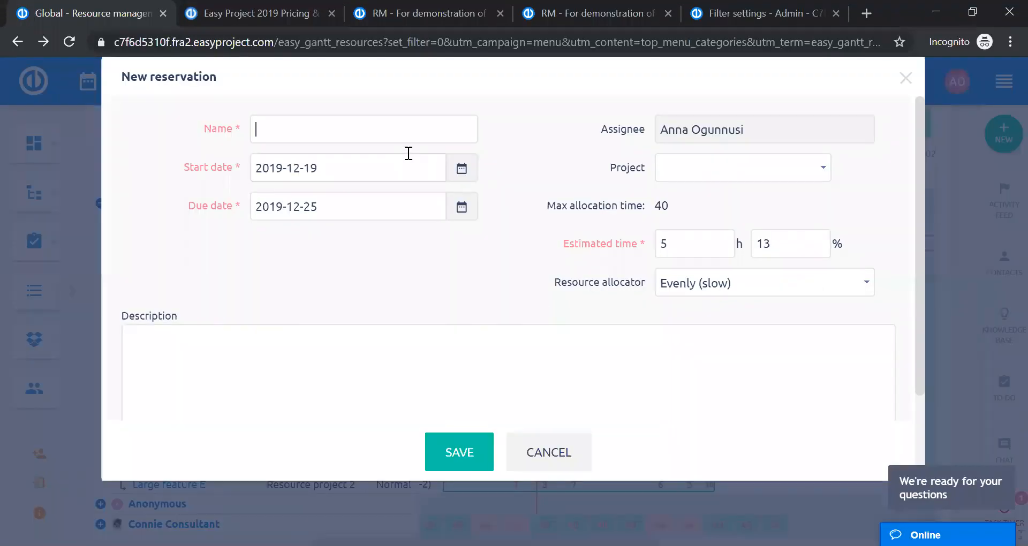
type("Test")
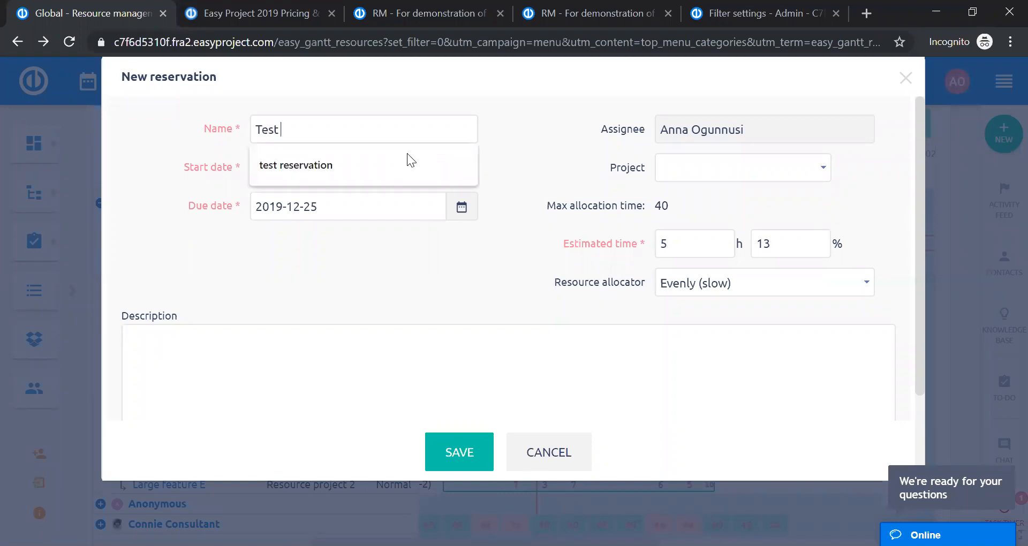
left_click(407, 156)
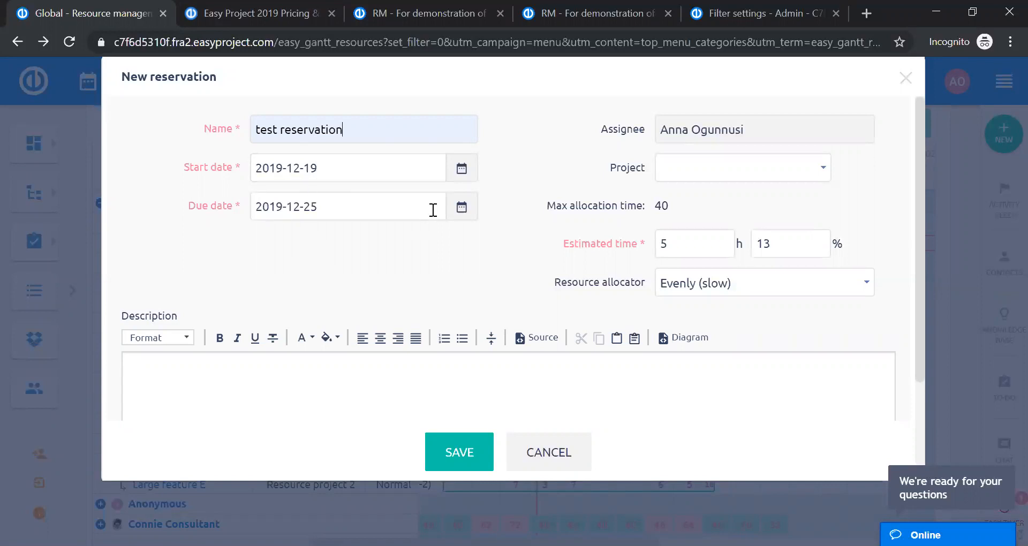
mouse_move(855, 129)
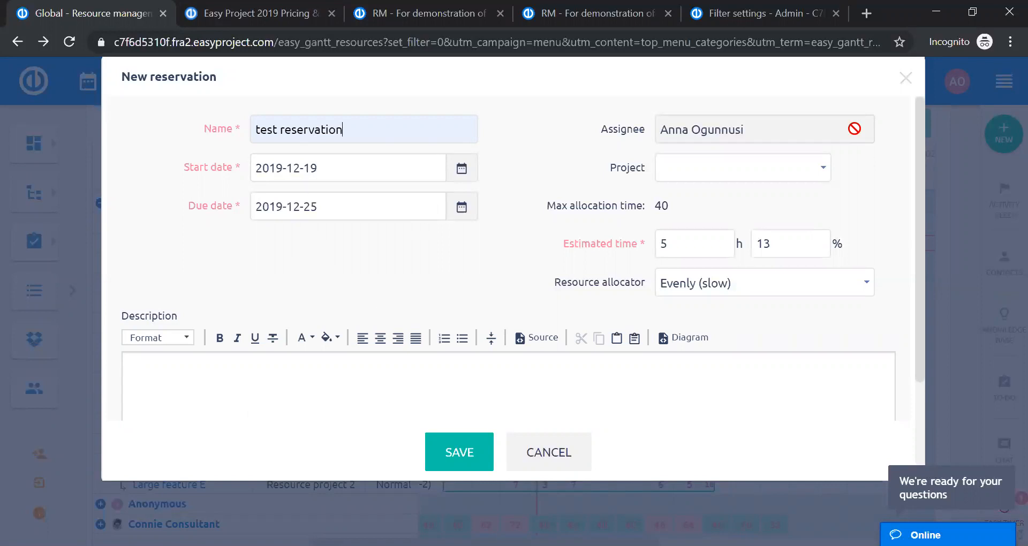
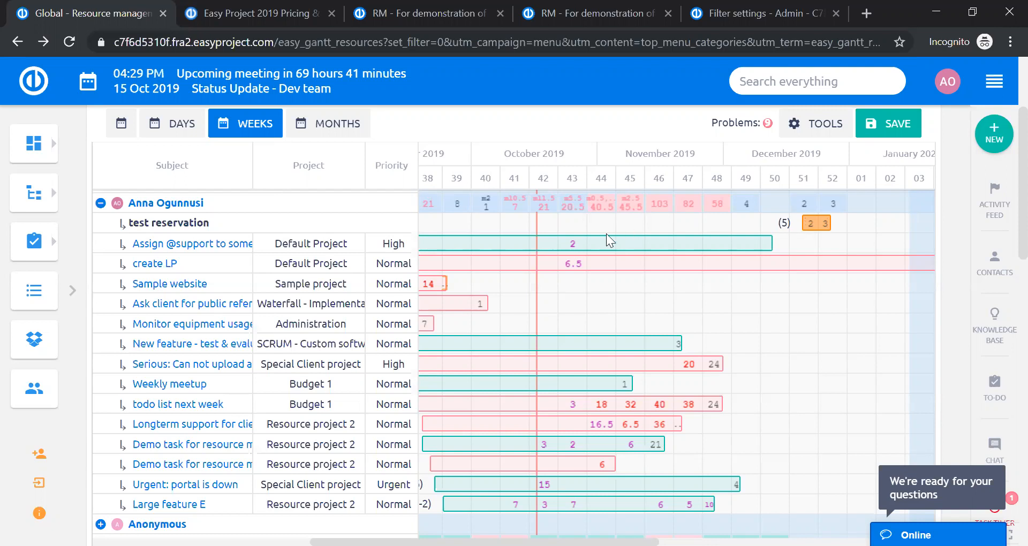
Expand the consultant directly below Anonymous and reassign the task Large feature E to that consultant.
scroll(546, 211, "down", 5)
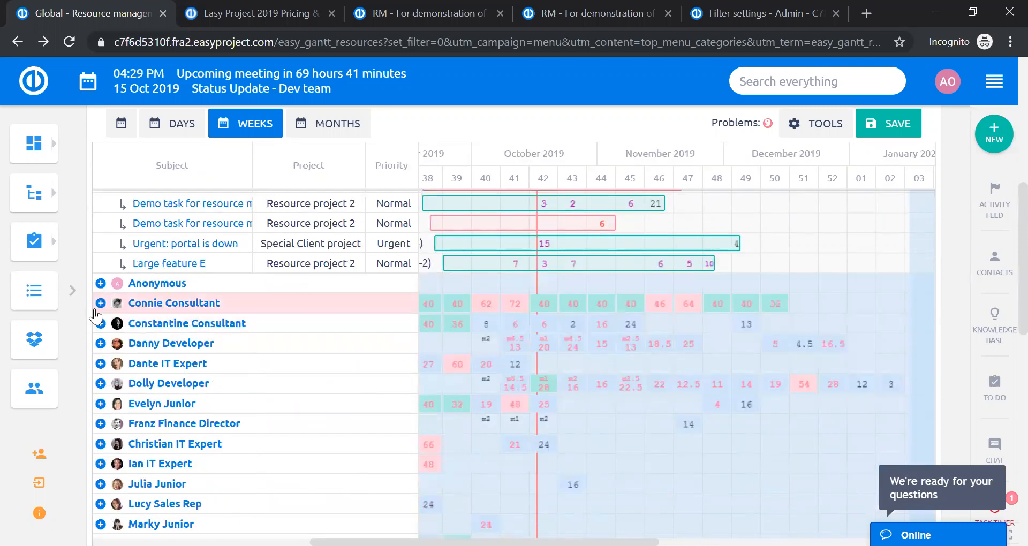
left_click(101, 304)
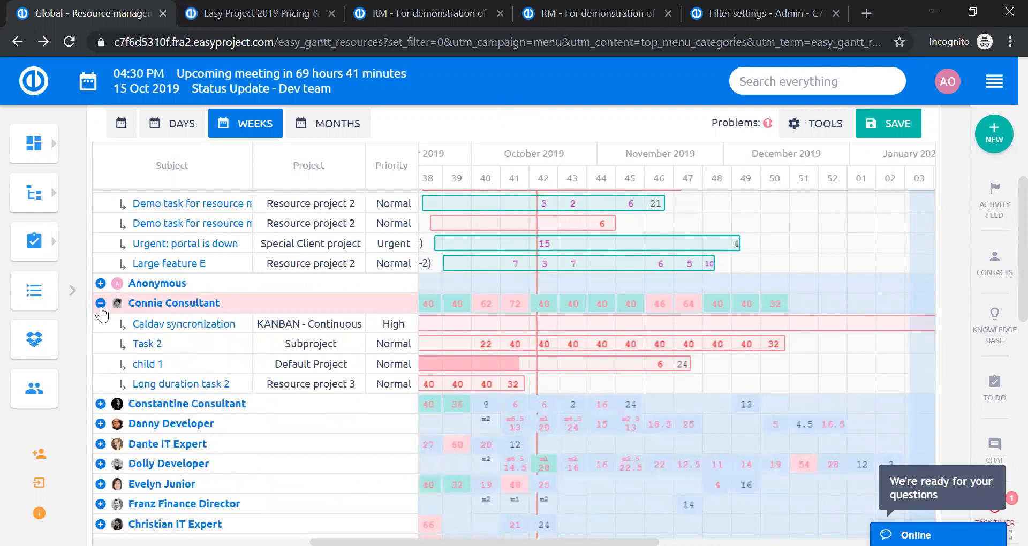
left_click(229, 260)
left_click_drag(168, 268, 252, 350)
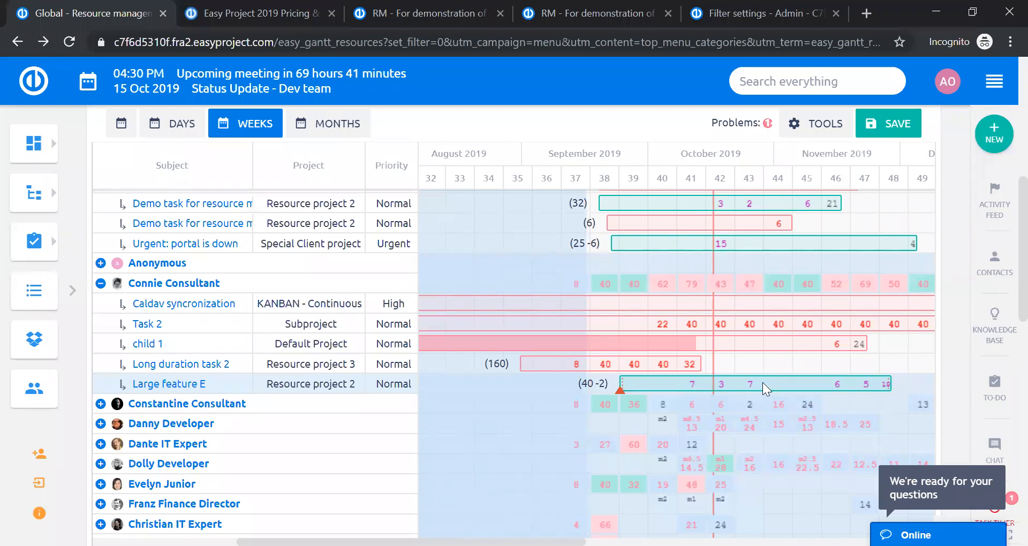
Adjust the duration of Large feature E on the timeline so that it runs from week 41 to week 48.
mouse_move(772, 380)
left_mouse_down()
mouse_move(850, 377)
mouse_move(595, 383)
mouse_move(839, 378)
mouse_move(772, 386)
left_mouse_up()
left_click_drag(894, 380, 782, 380)
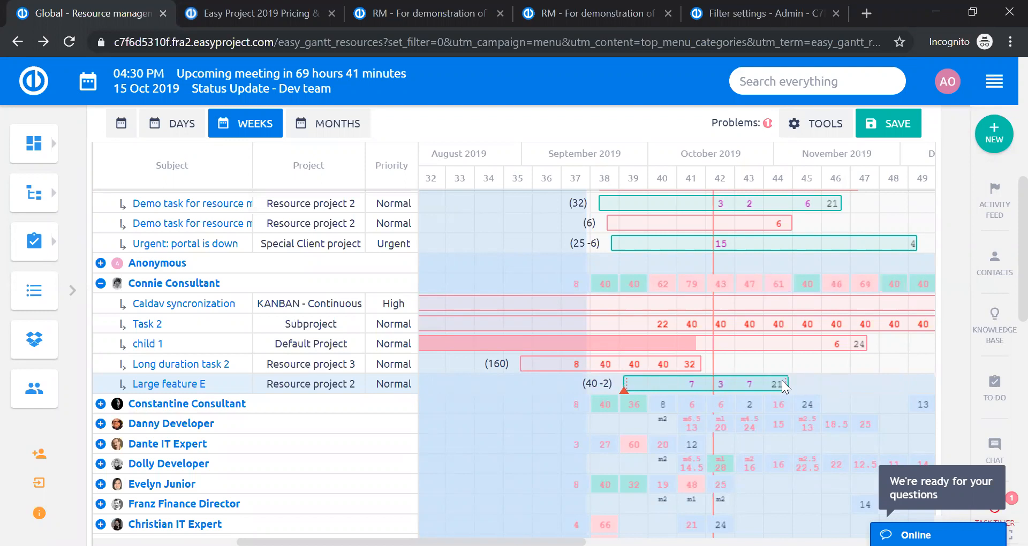
mouse_move(781, 380)
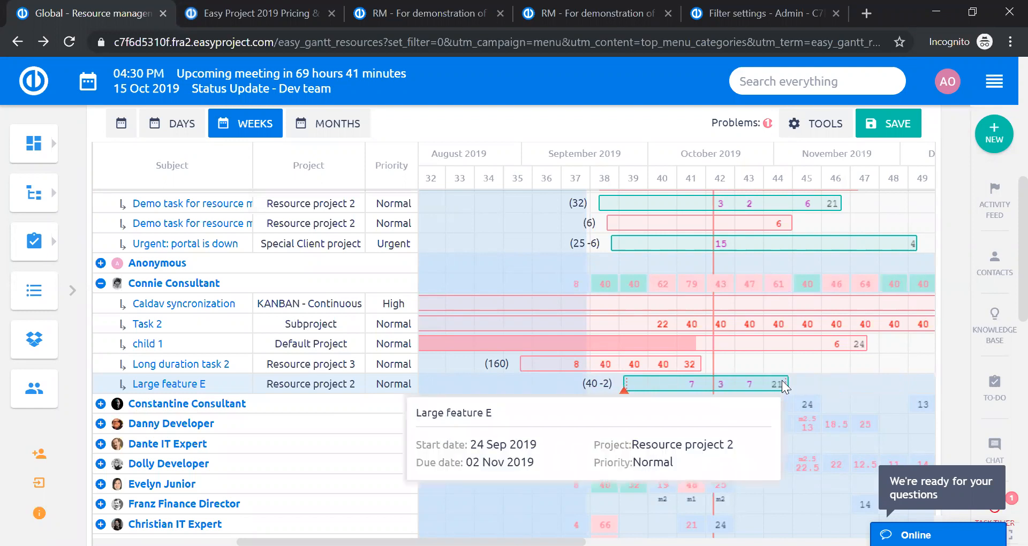
mouse_move(783, 381)
left_mouse_down()
mouse_move(873, 373)
mouse_move(800, 381)
left_mouse_up()
left_click_drag(623, 381, 705, 387)
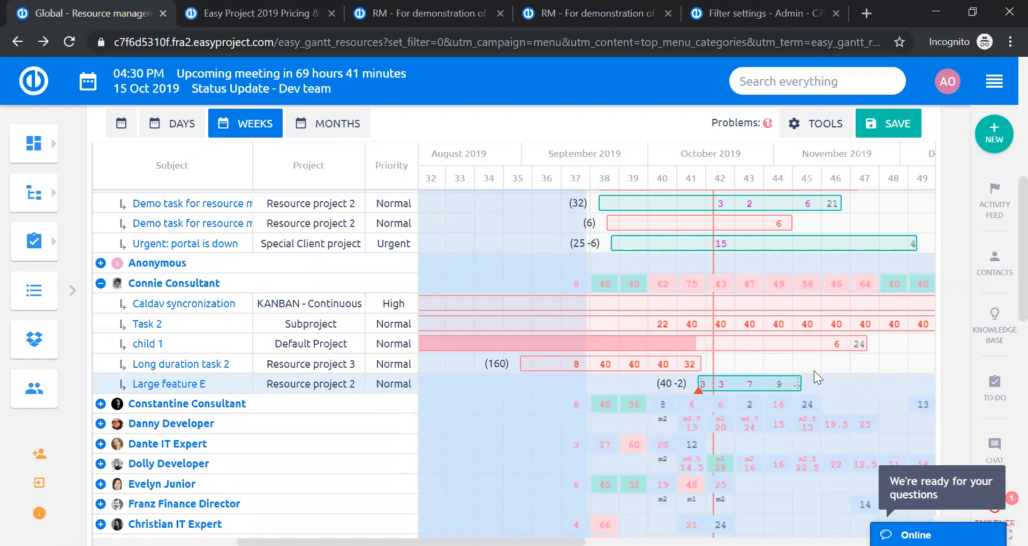
left_click(766, 381)
left_click_drag(797, 383, 884, 385)
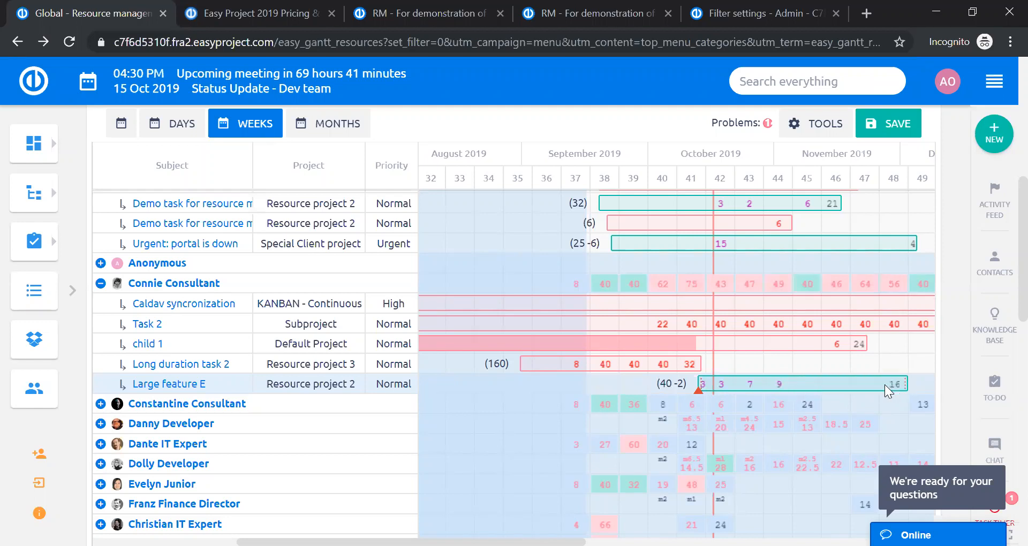
Set the resource allocator of Large feature E to Evenly (slow) and submit the change.
double_click(850, 385)
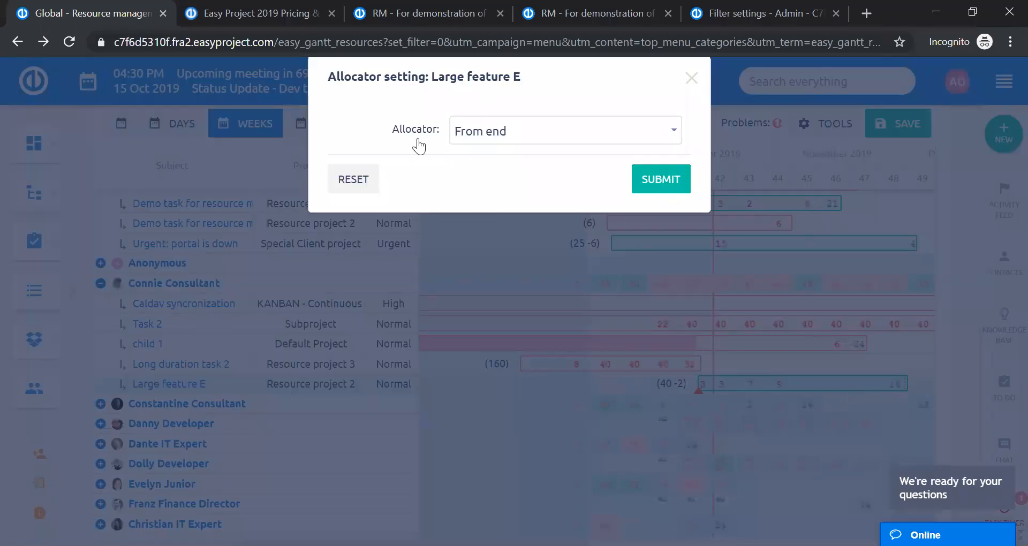
left_click(691, 78)
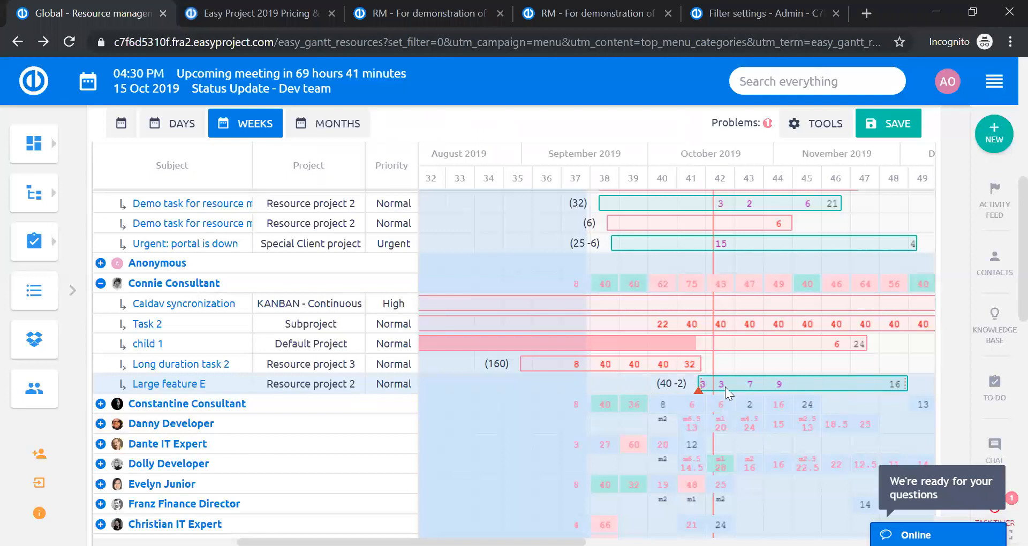
double_click(827, 383)
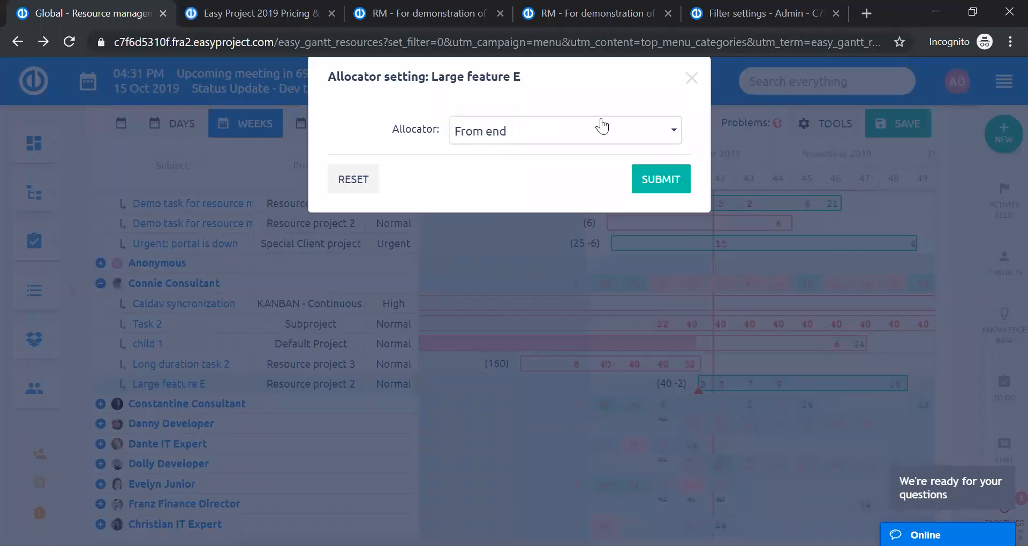
left_click(525, 133)
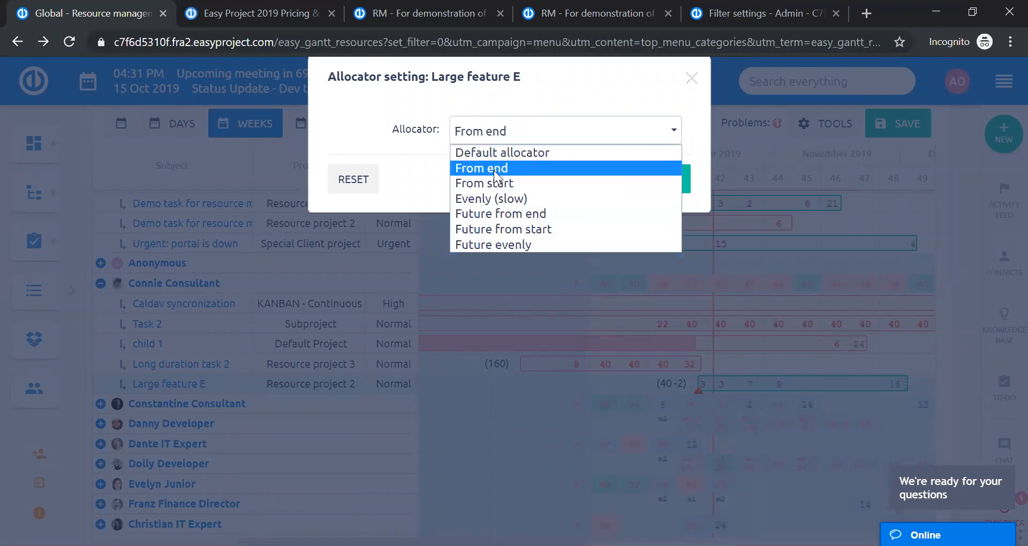
left_click(506, 199)
left_click(658, 181)
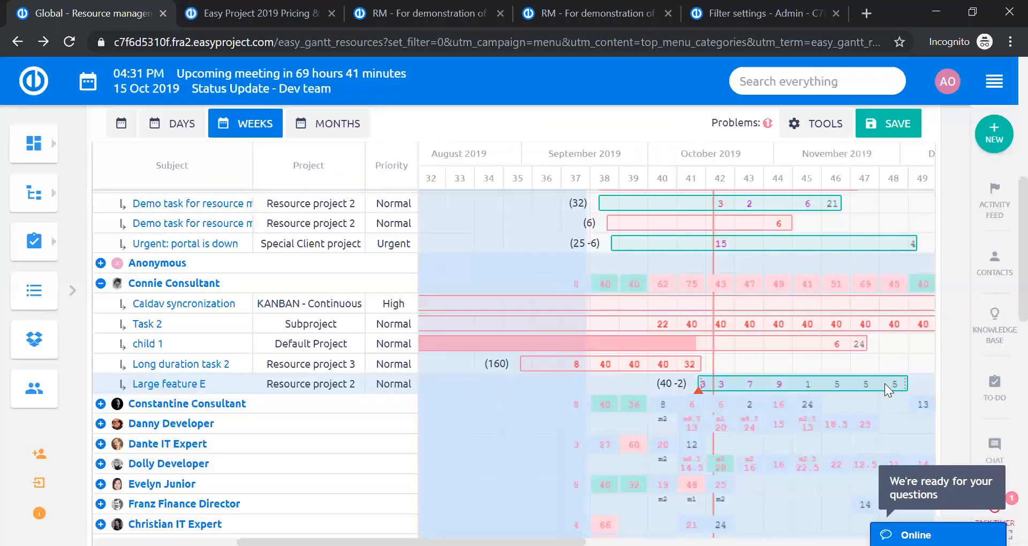
Check the weekly hours of Large feature E and the estimated and spent time of the task Urgent: portal is down.
mouse_move(884, 383)
mouse_move(584, 241)
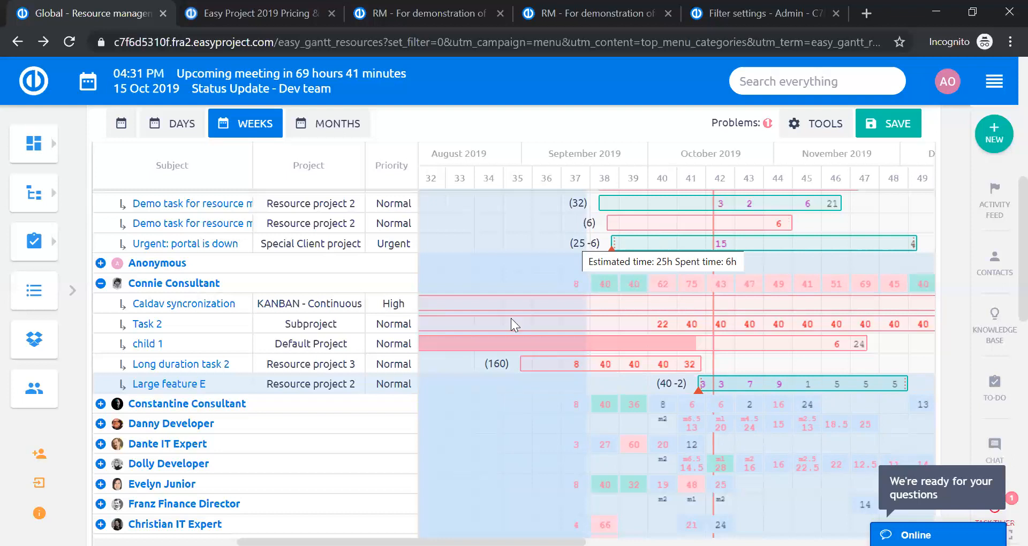
mouse_move(523, 368)
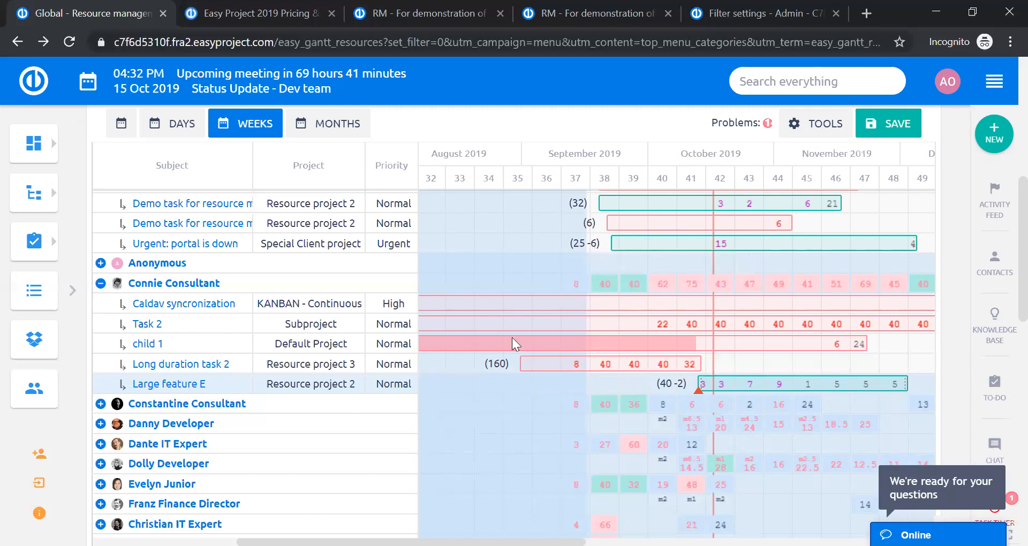
Expand the first developer in the resource list and review that person's tasks, the team allocations and the colour legend.
scroll(557, 341, "down", 5)
scroll(557, 337, "up", 5)
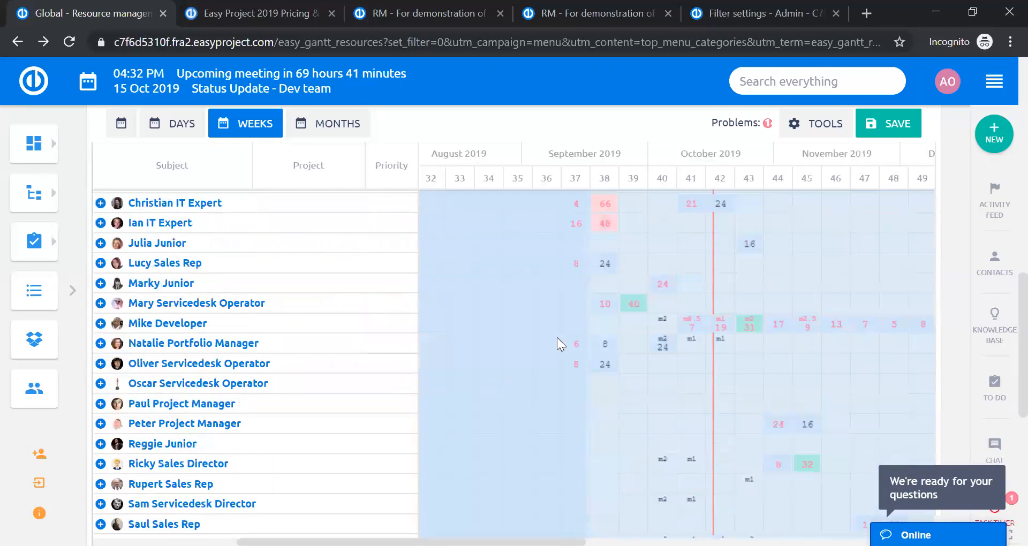
left_click(100, 423)
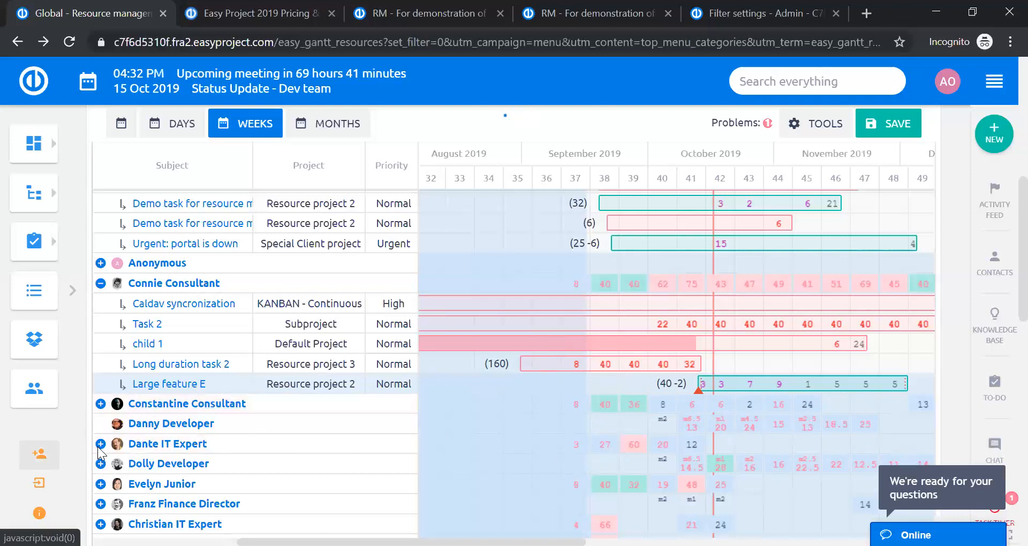
left_click(39, 454)
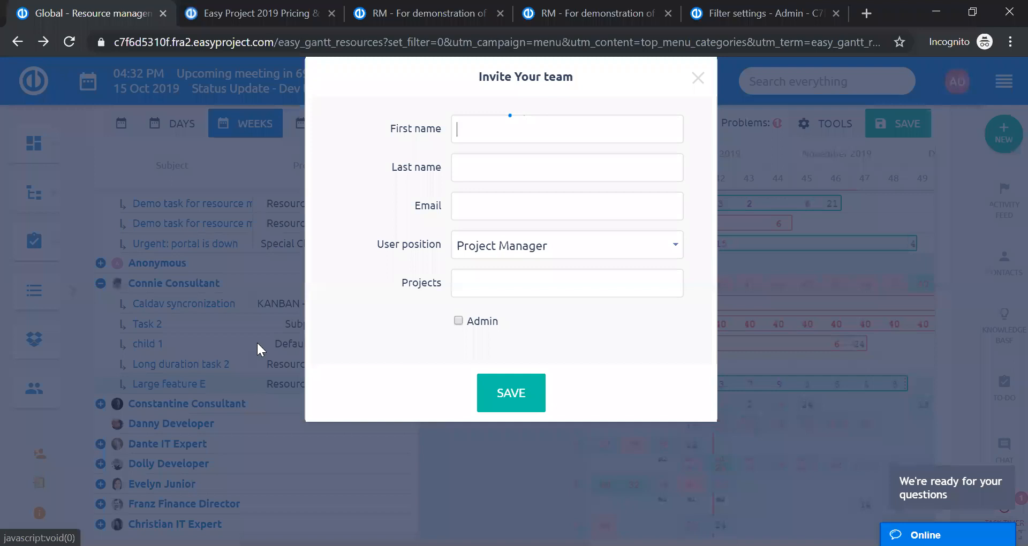
left_click(698, 77)
scroll(615, 364, "down", 3)
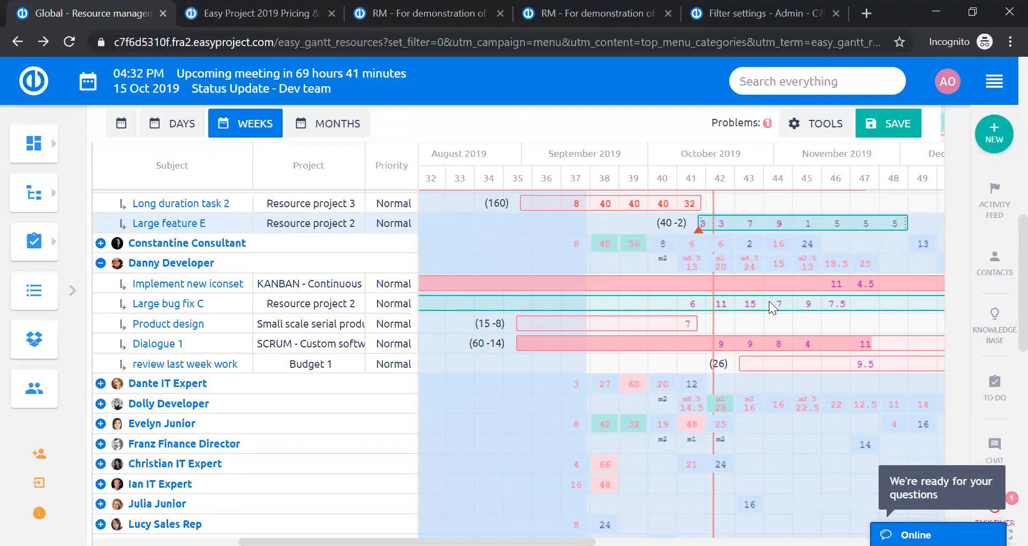
scroll(751, 308, "down", 15)
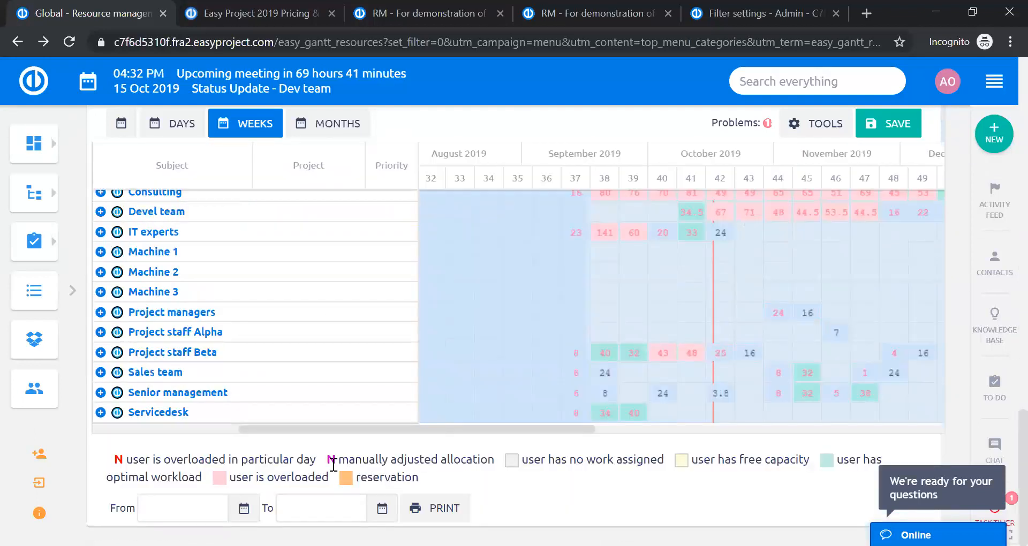
scroll(605, 478, "up", 5)
scroll(605, 477, "up", 5)
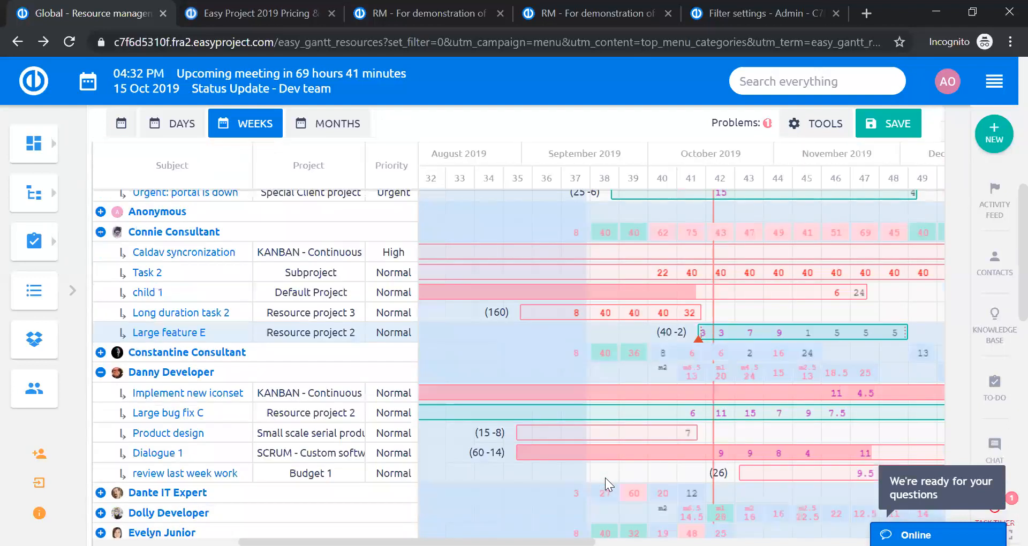
scroll(605, 477, "up", 2)
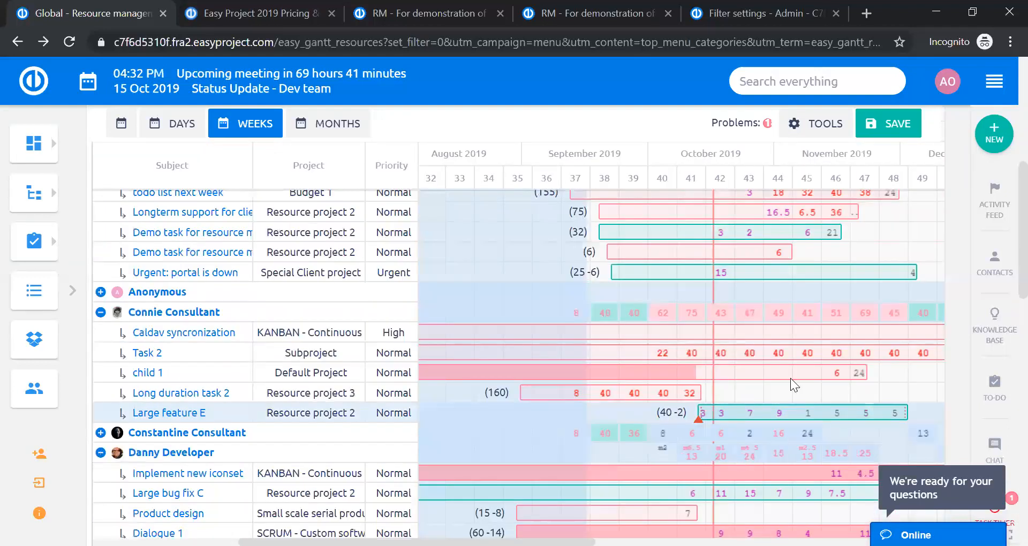
Set the resource allocator of Task 2 to Evenly (slow) and submit the change.
left_click(780, 352)
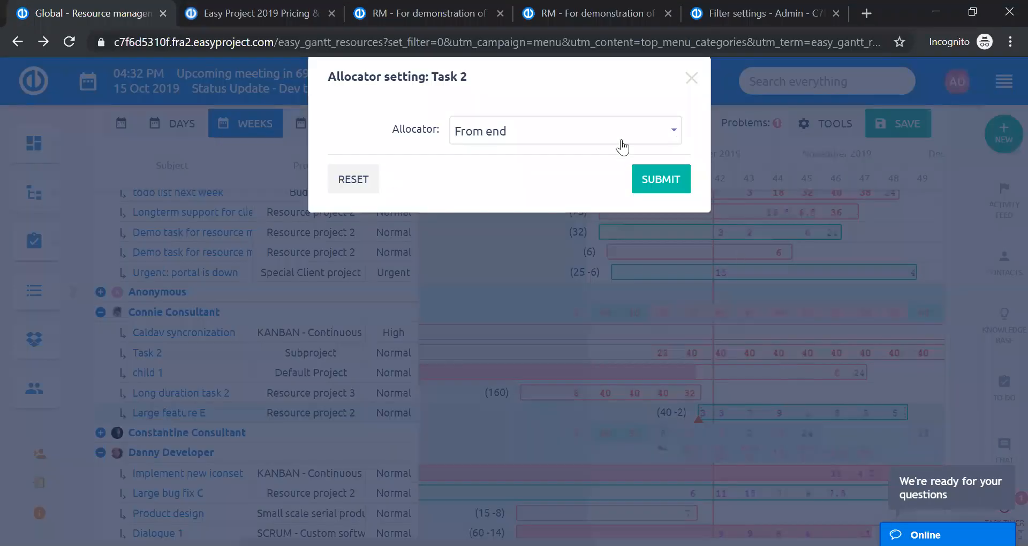
left_click(612, 127)
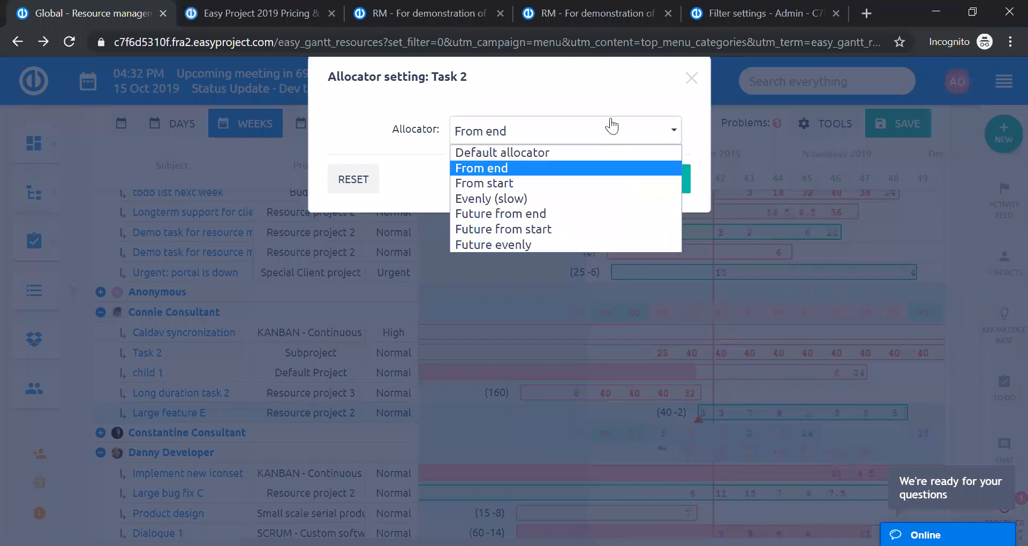
left_click(529, 198)
left_click(673, 178)
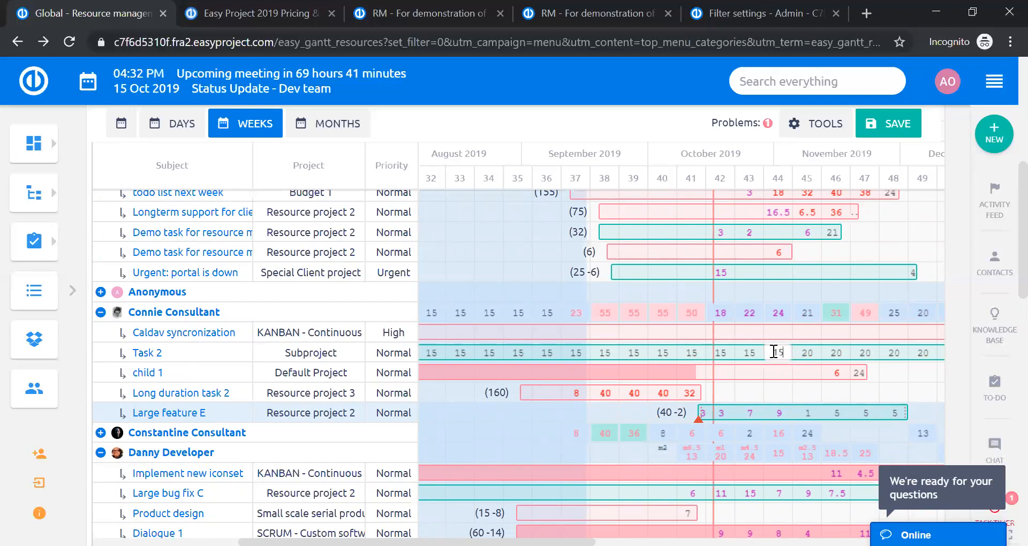
Manually set the allocation of Task 2 in week 44 to 23 hours.
mouse_move(772, 352)
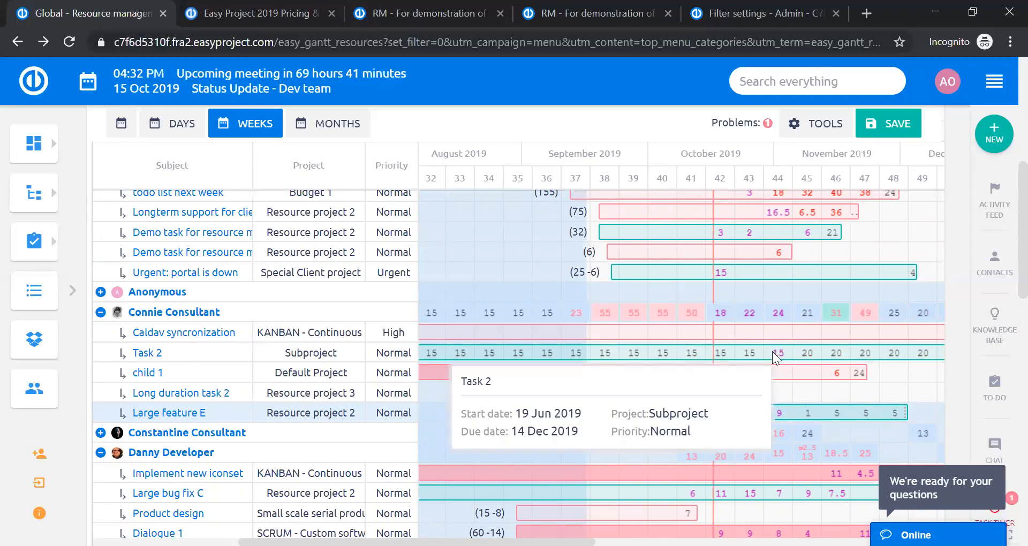
key("BackSpace")
type("22")
key("Return")
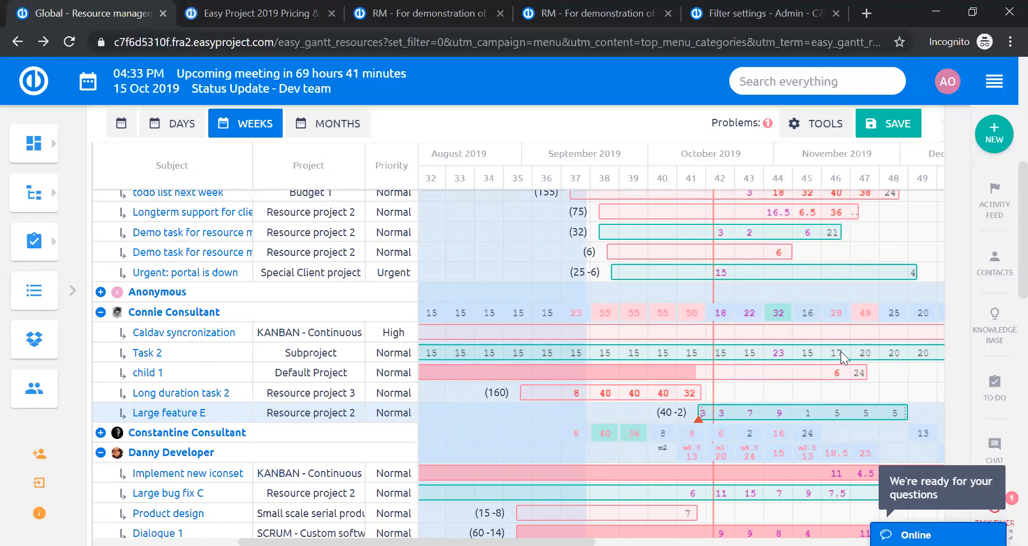
Check the dates and allocation details of the task todo list next week.
scroll(841, 351, "down", 1)
scroll(839, 351, "down", 3)
scroll(839, 351, "up", 5)
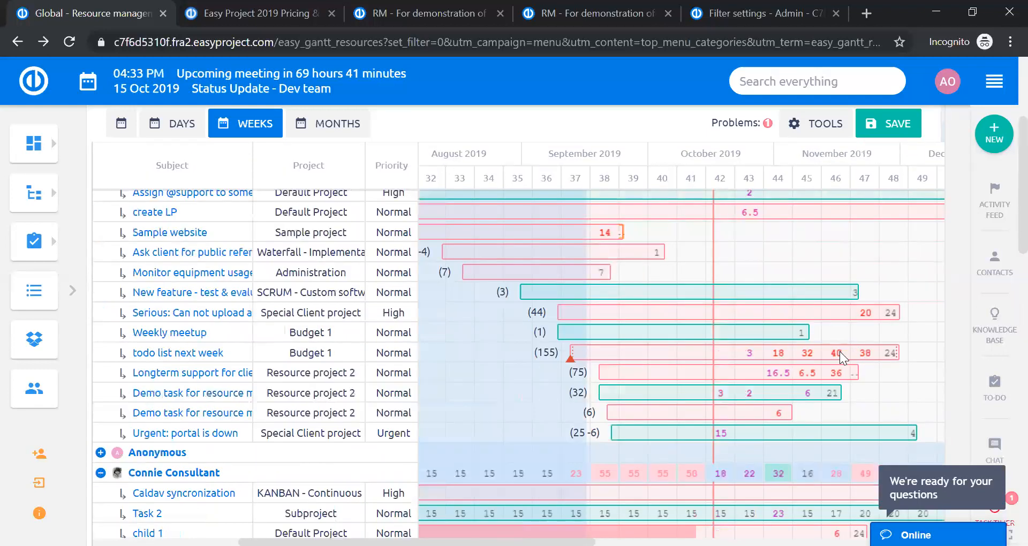
mouse_move(839, 351)
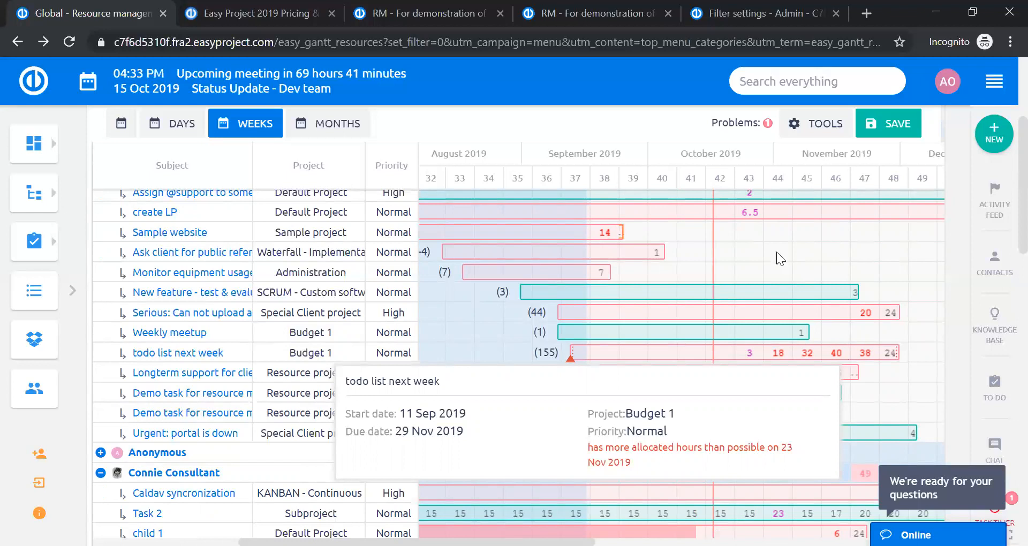
Go to the home page, discarding the unsaved allocation changes, and open the My work page for customisation.
scroll(759, 170, "up", 4)
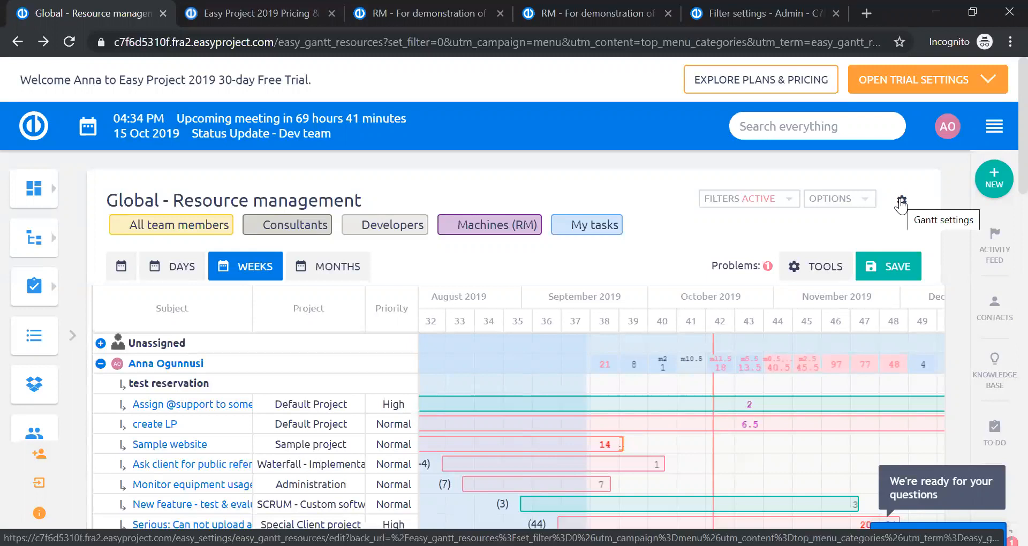
left_click(31, 127)
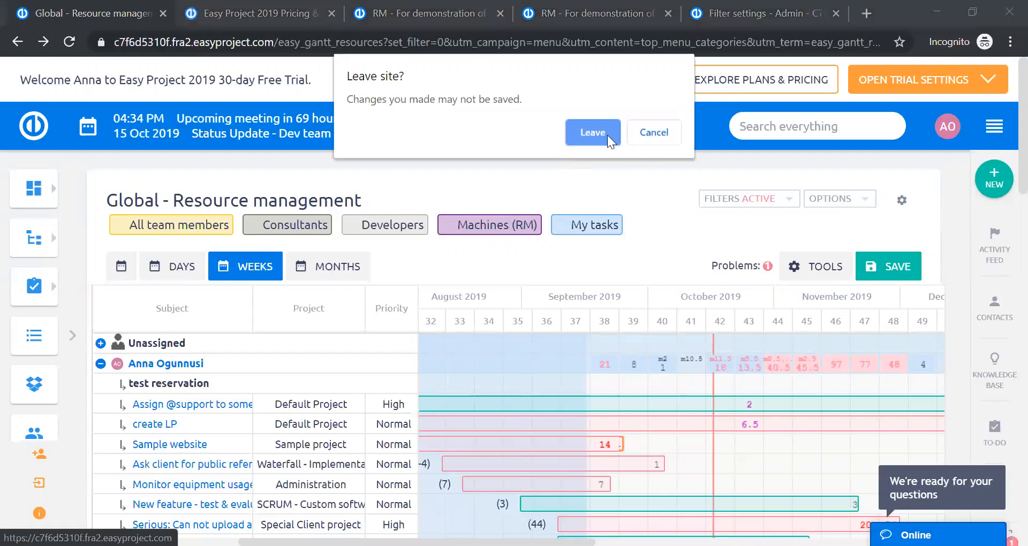
left_click(592, 133)
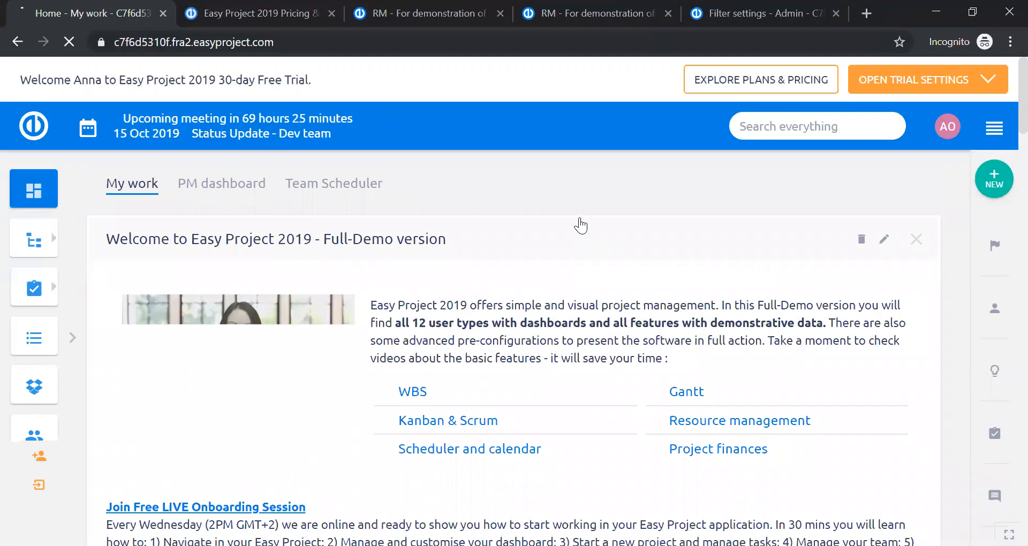
scroll(580, 226, "down", 5)
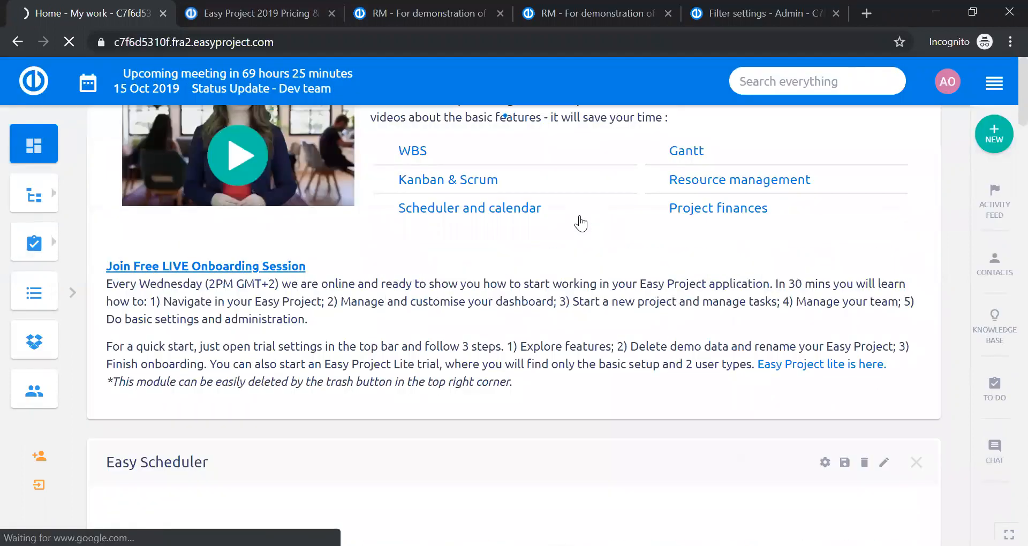
scroll(580, 224, "down", 6)
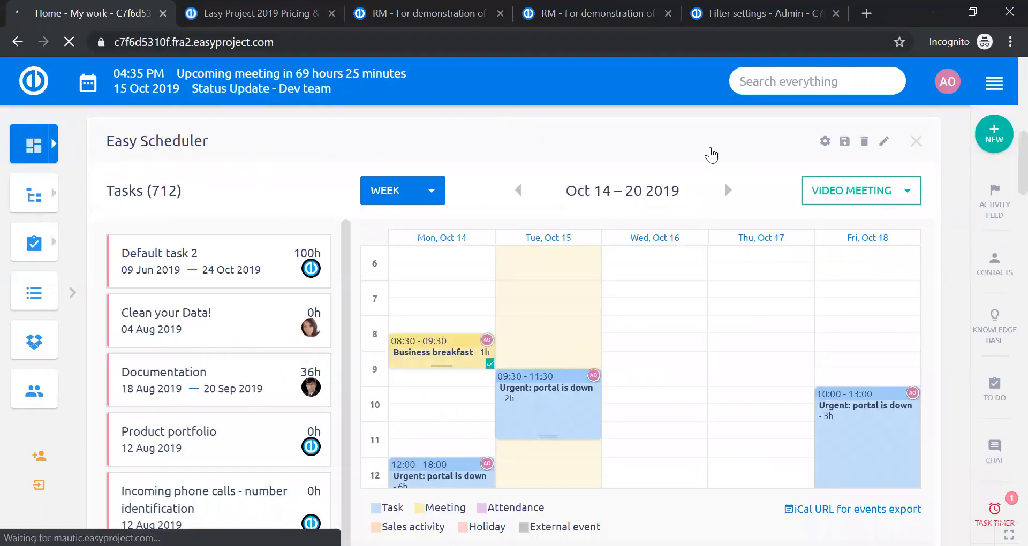
scroll(628, 199, "down", 6)
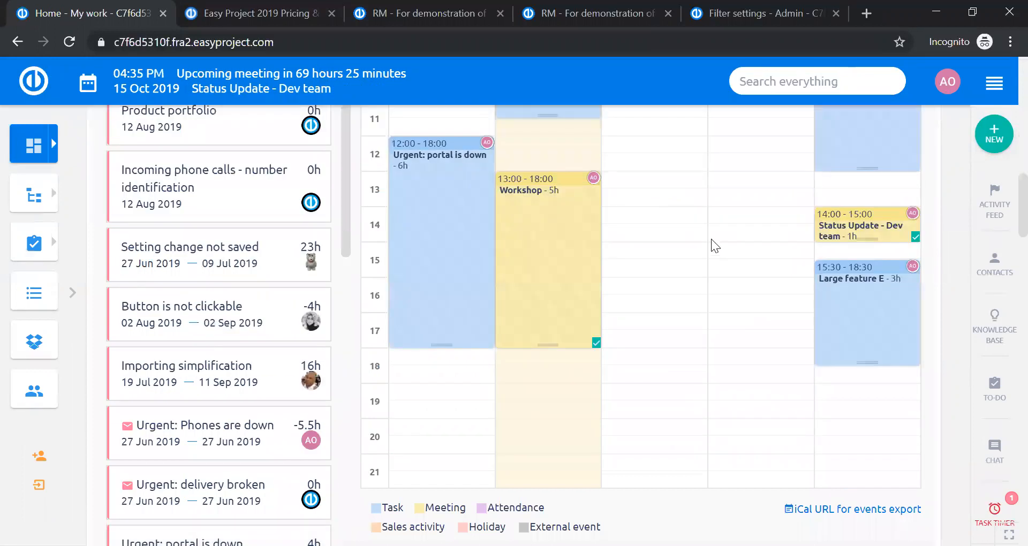
scroll(711, 238, "down", 7)
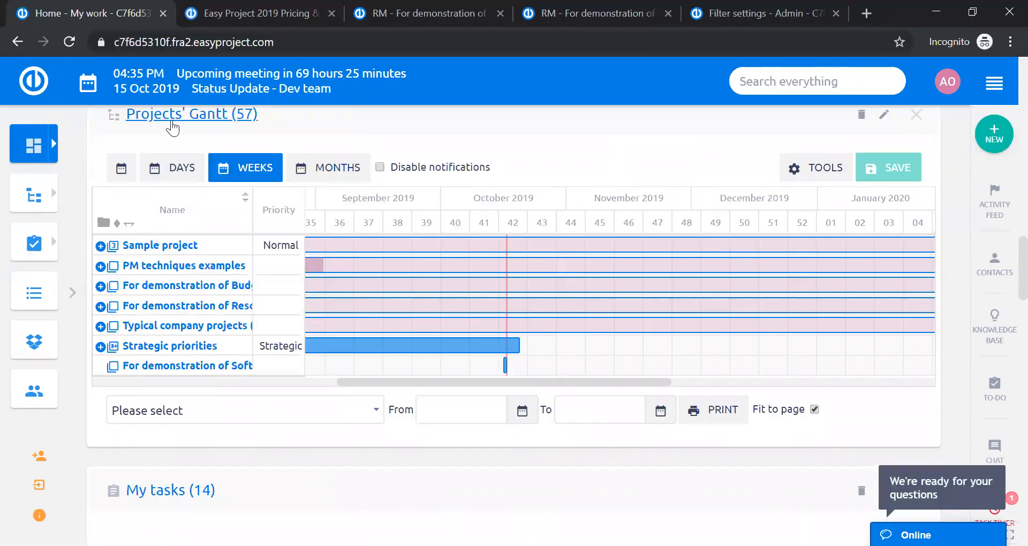
scroll(663, 143, "down", 18)
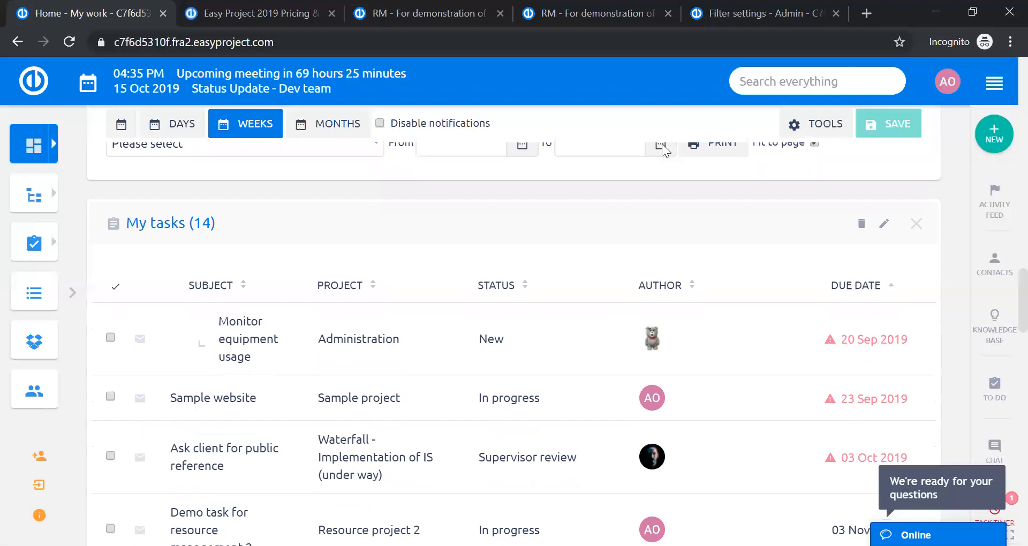
scroll(662, 143, "down", 15)
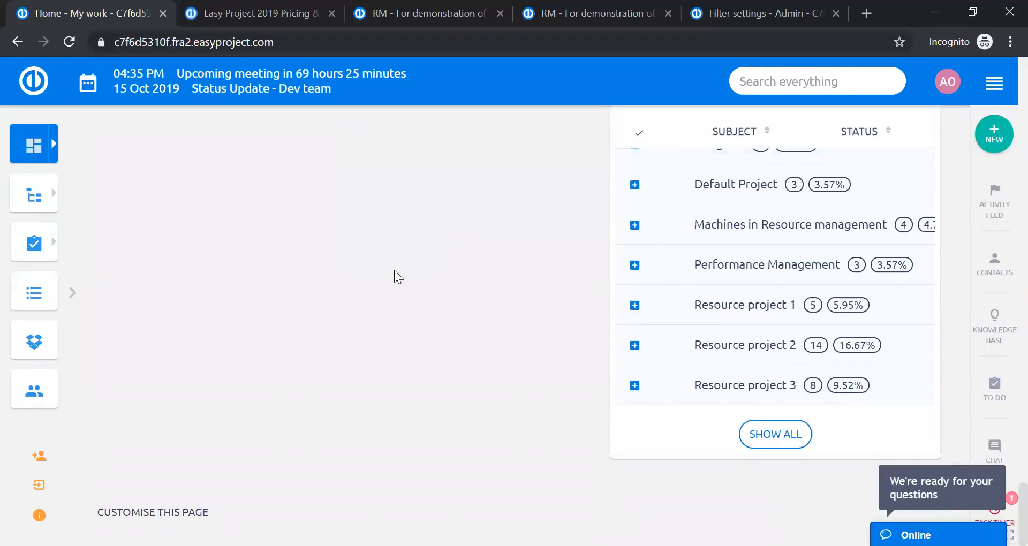
left_click(187, 514)
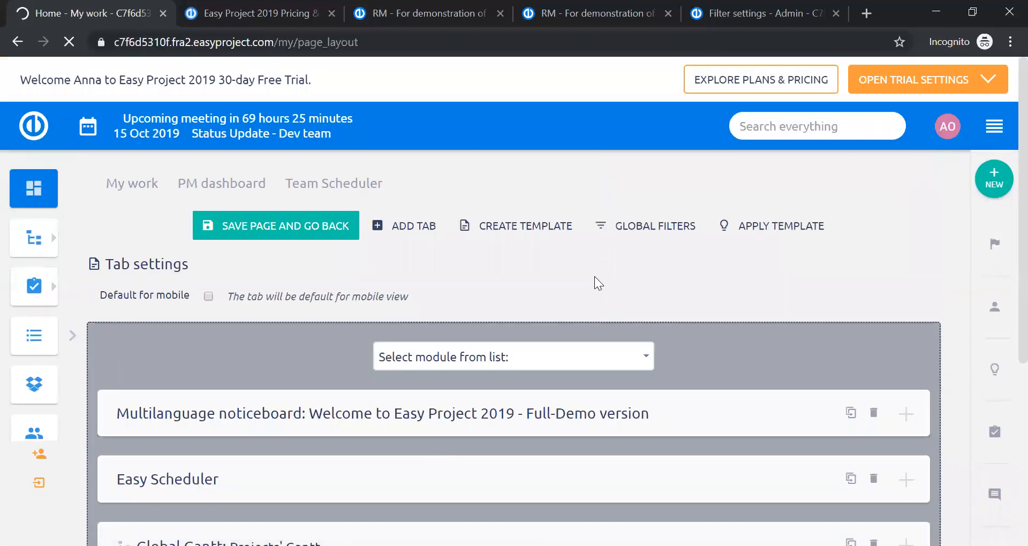
Add the Resource management module from the Users group to the uppermost zone of the My work page.
scroll(594, 276, "down", 3)
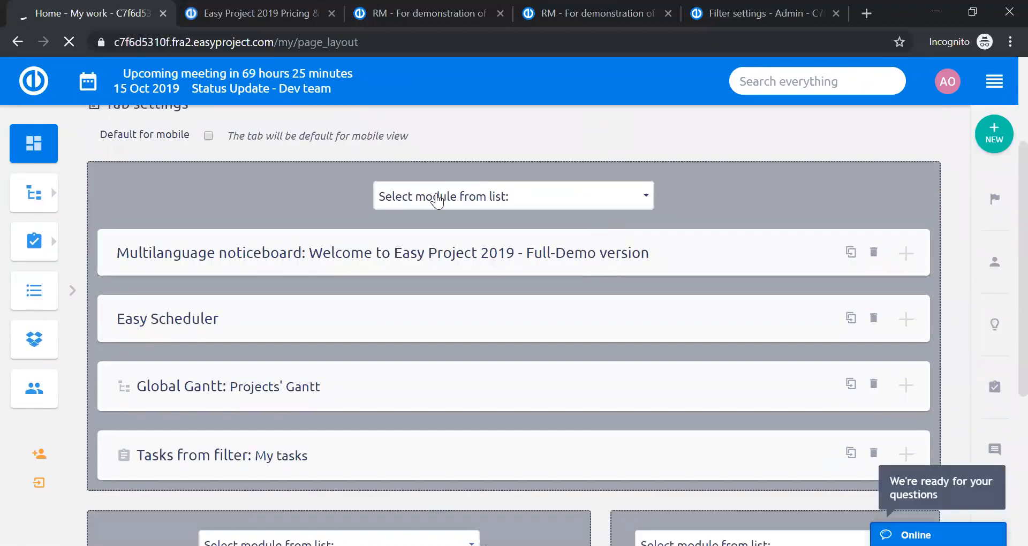
left_click(437, 201)
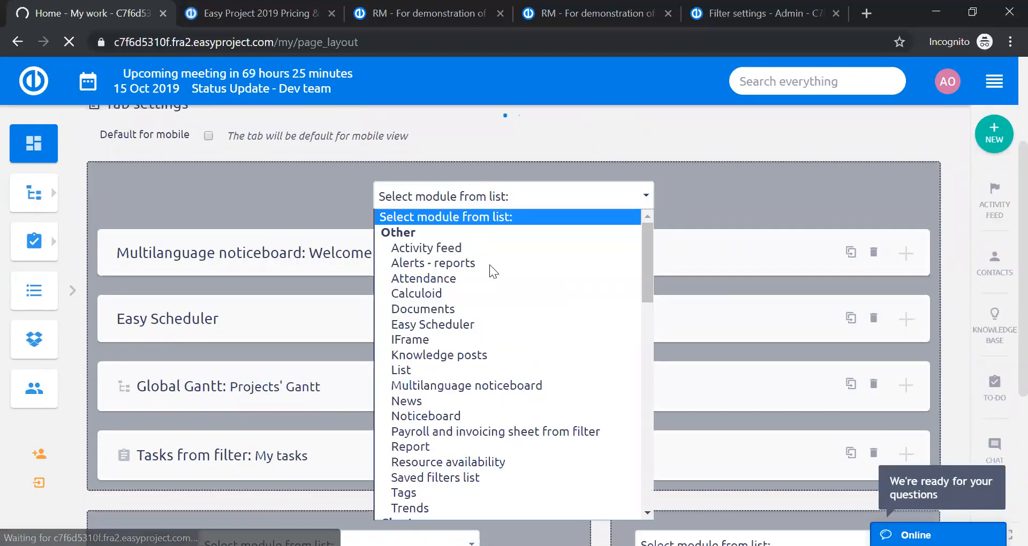
left_click(517, 202)
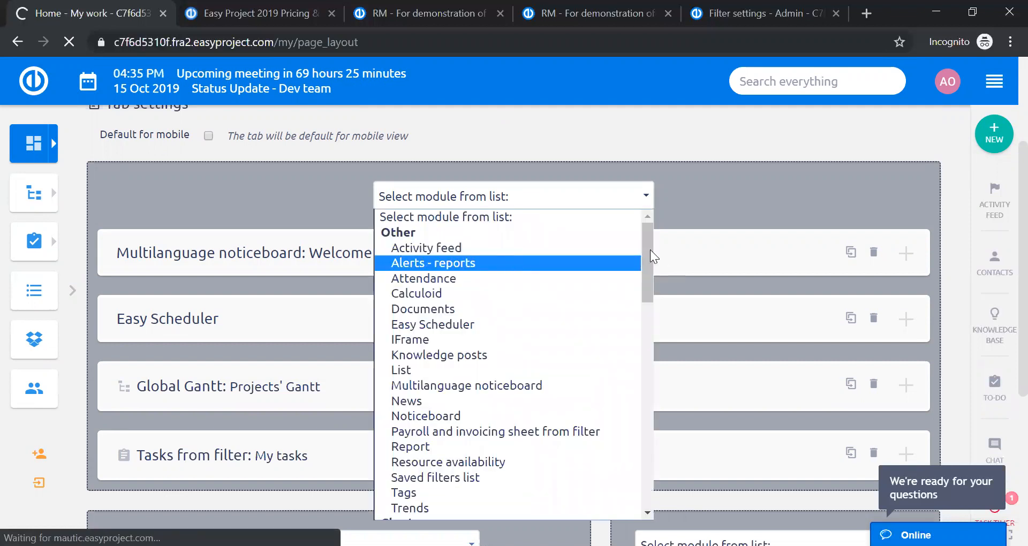
scroll(646, 278, "down", 6)
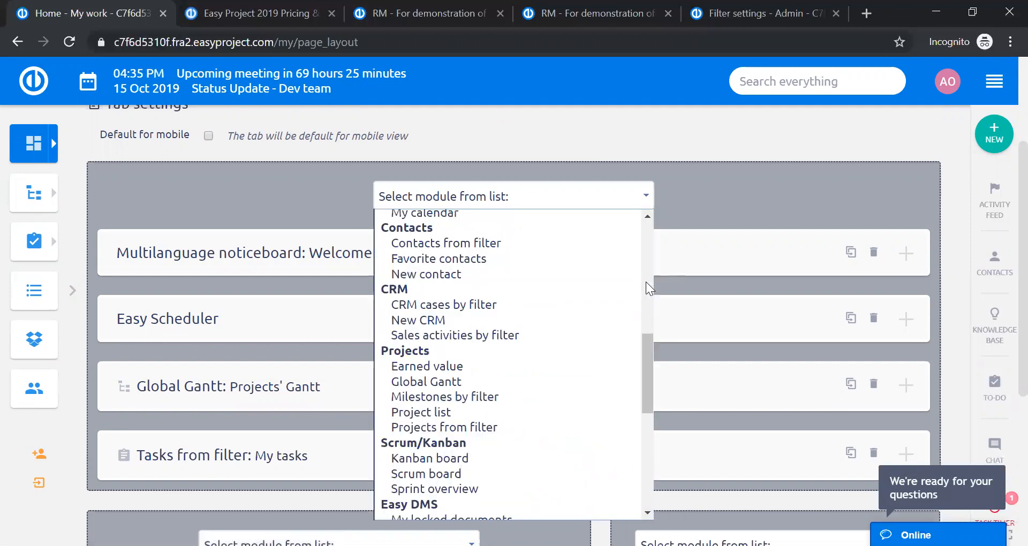
scroll(501, 308, "down", 7)
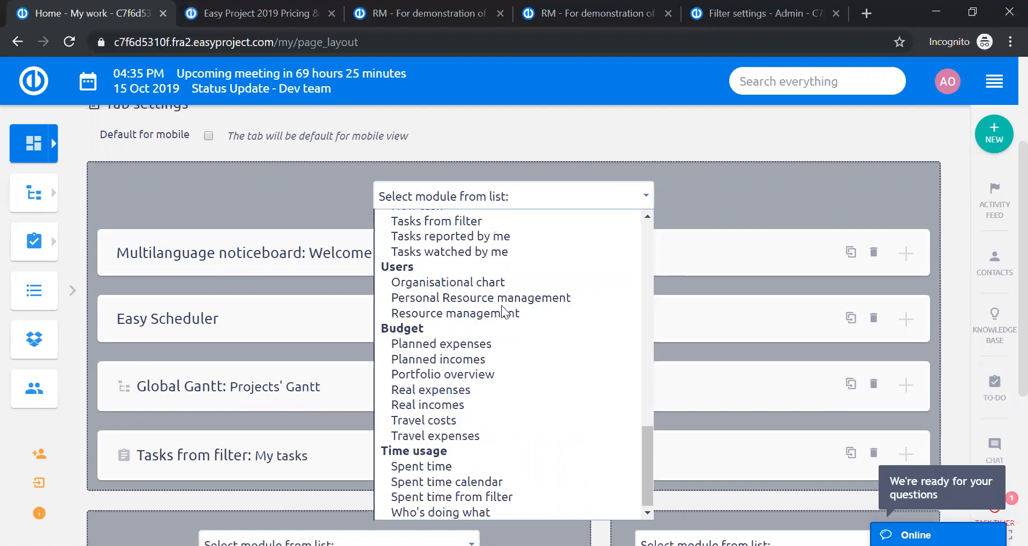
left_click(473, 313)
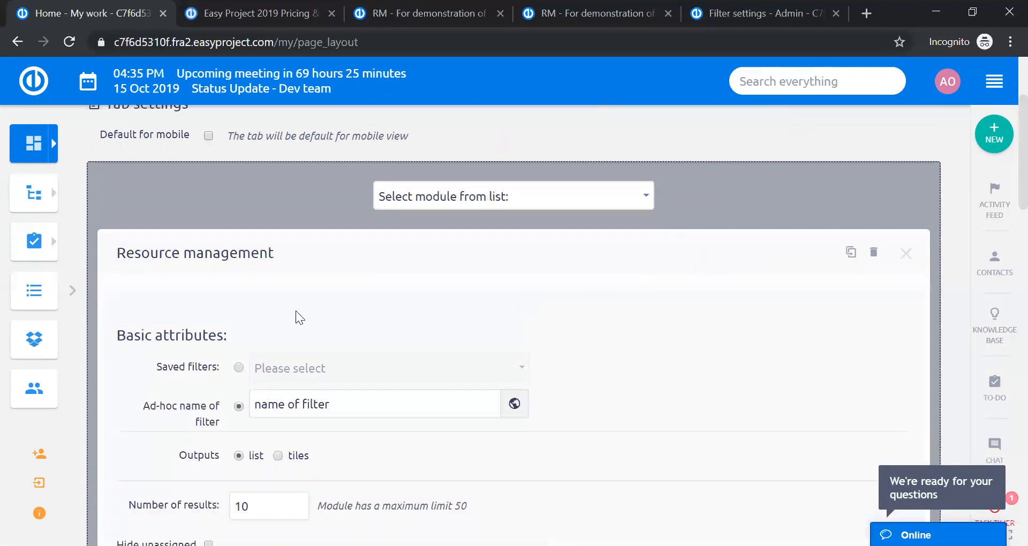
Review the Resource management module's attributes and filters, then save the customised My work page.
scroll(296, 311, "down", 5)
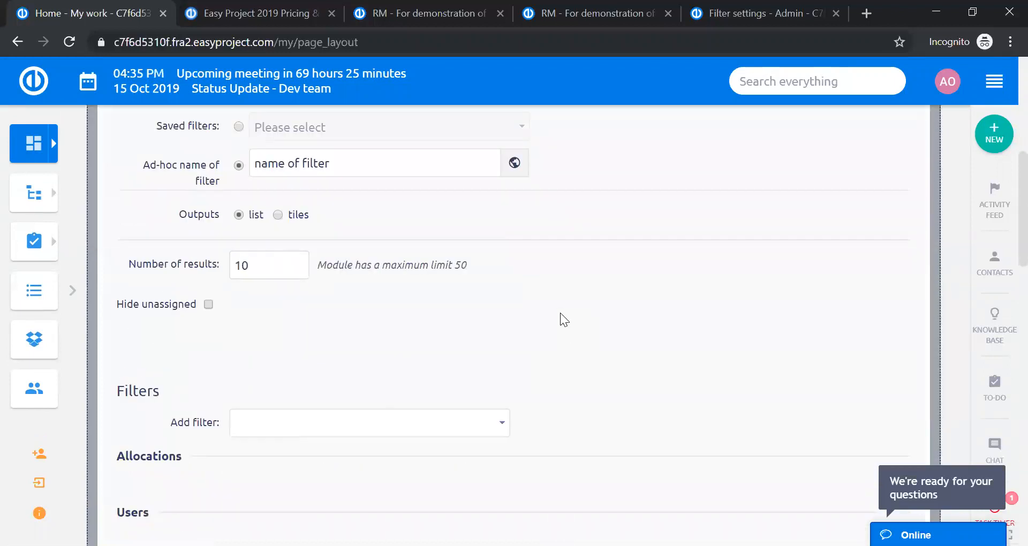
scroll(560, 316, "down", 6)
scroll(561, 316, "down", 12)
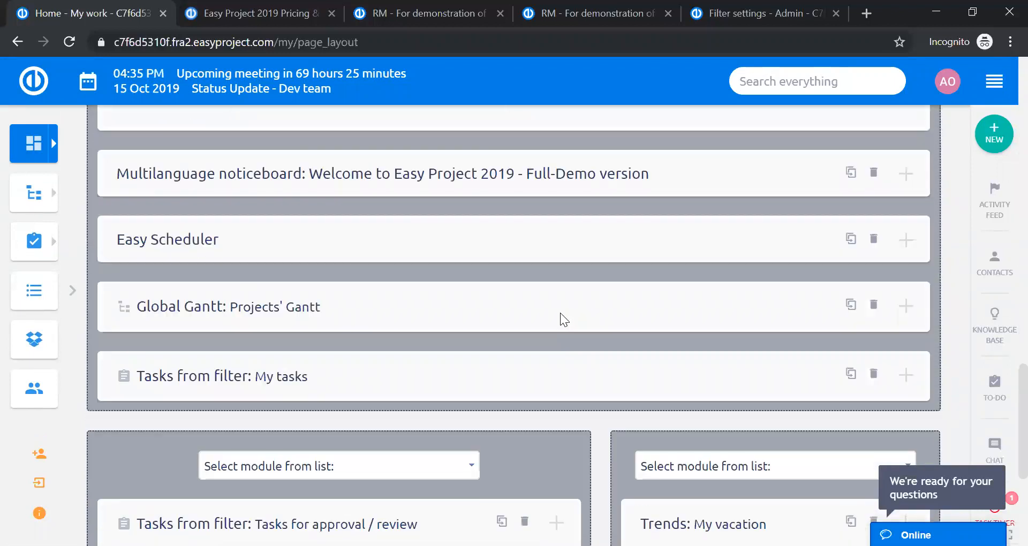
scroll(560, 313, "down", 4)
scroll(560, 314, "up", 20)
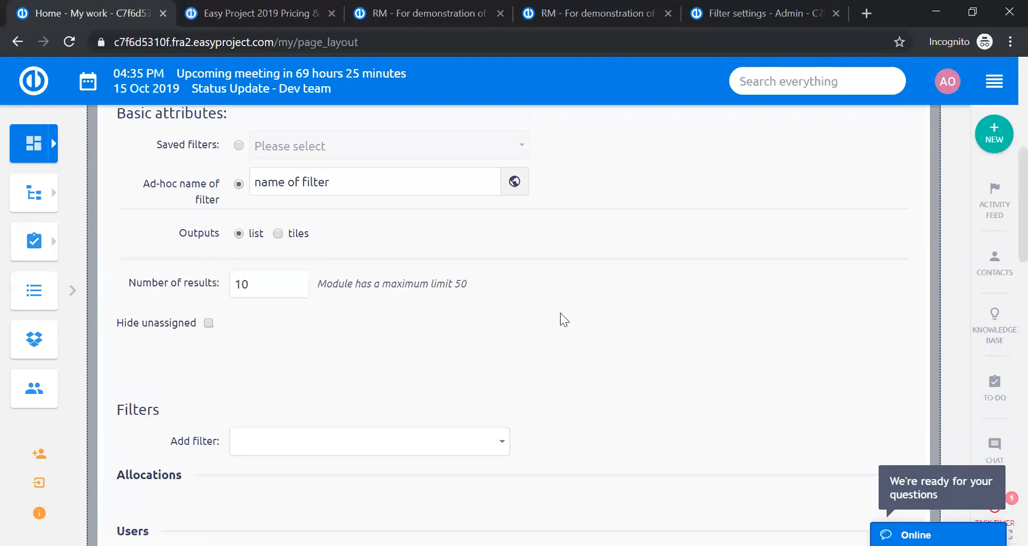
scroll(352, 254, "up", 8)
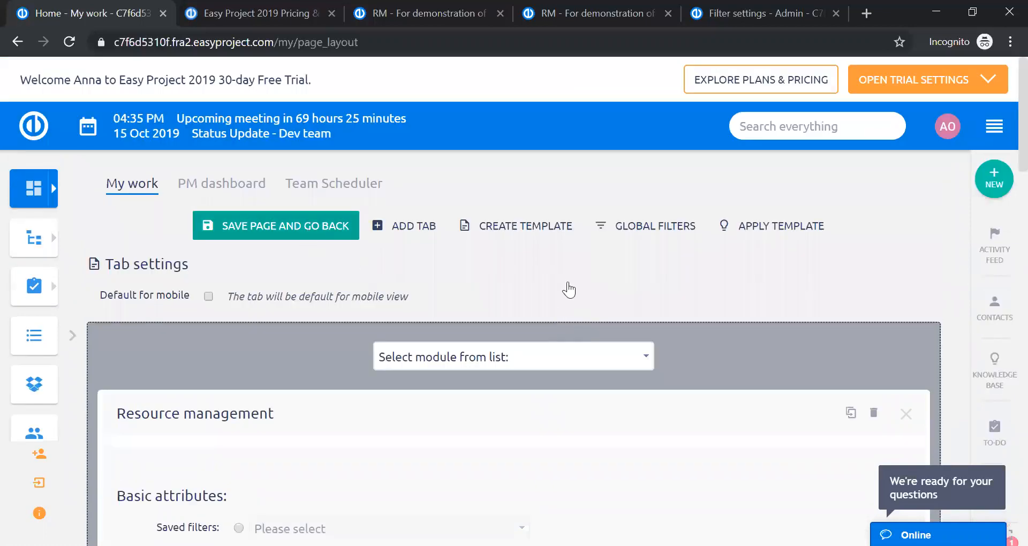
left_click(272, 225)
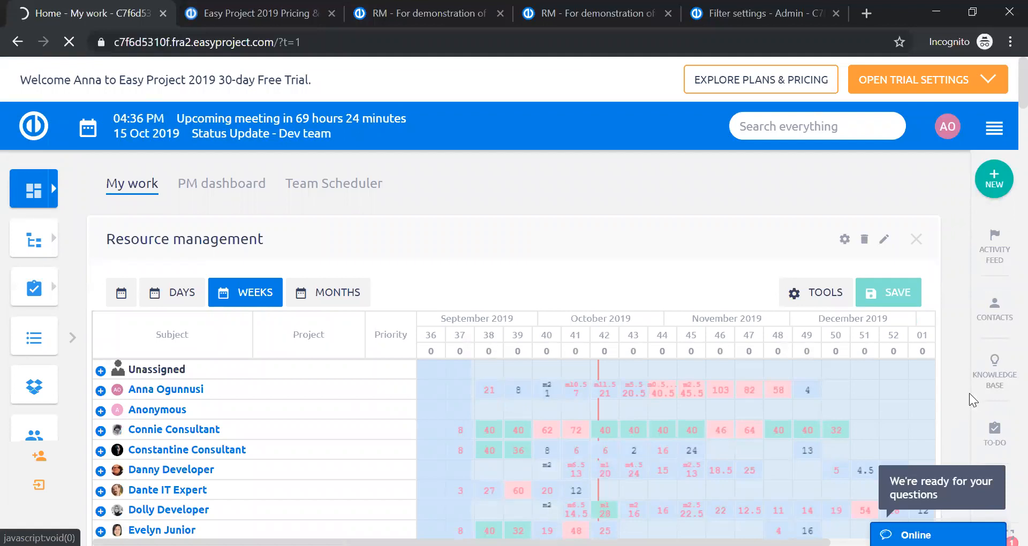
Look through the users and groups in the Resource management module on the My work page.
left_click(999, 127)
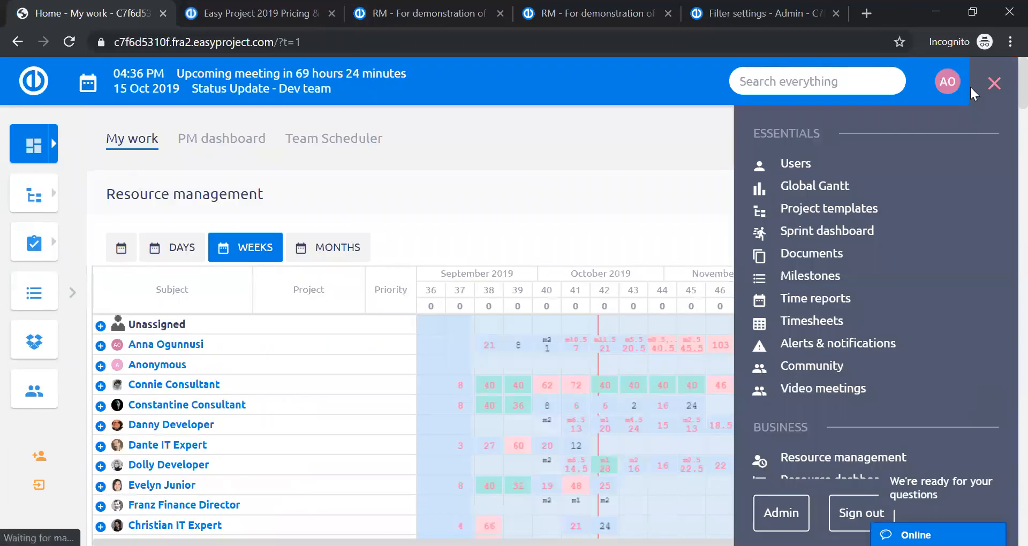
left_click(643, 242)
scroll(643, 242, "down", 15)
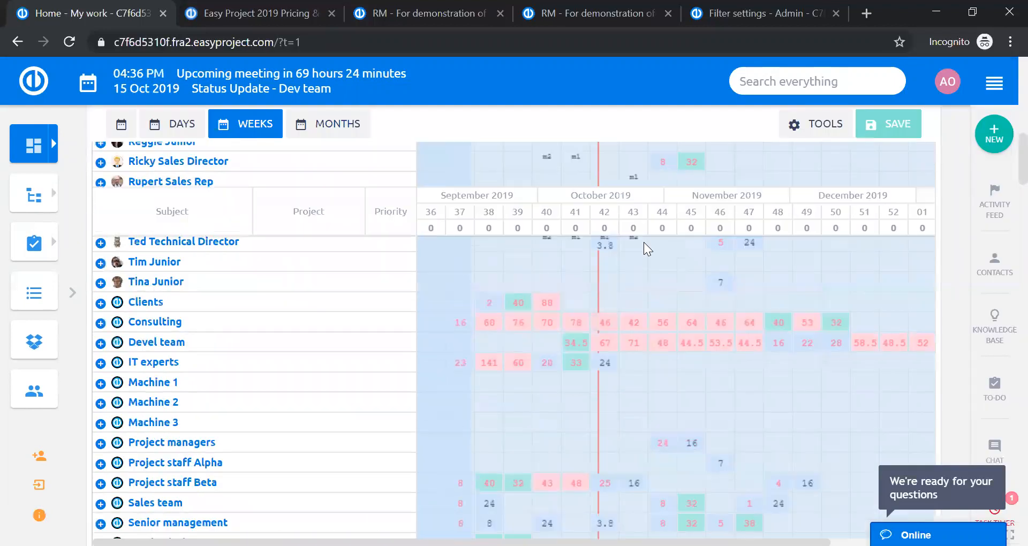
scroll(644, 242, "up", 15)
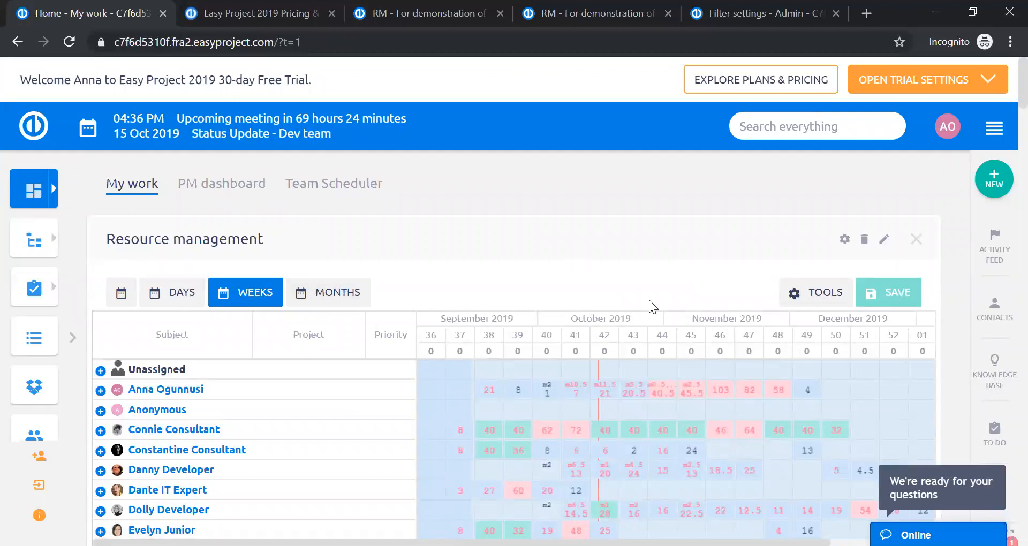
scroll(649, 300, "down", 10)
scroll(648, 300, "up", 10)
left_click(865, 14)
type("www.")
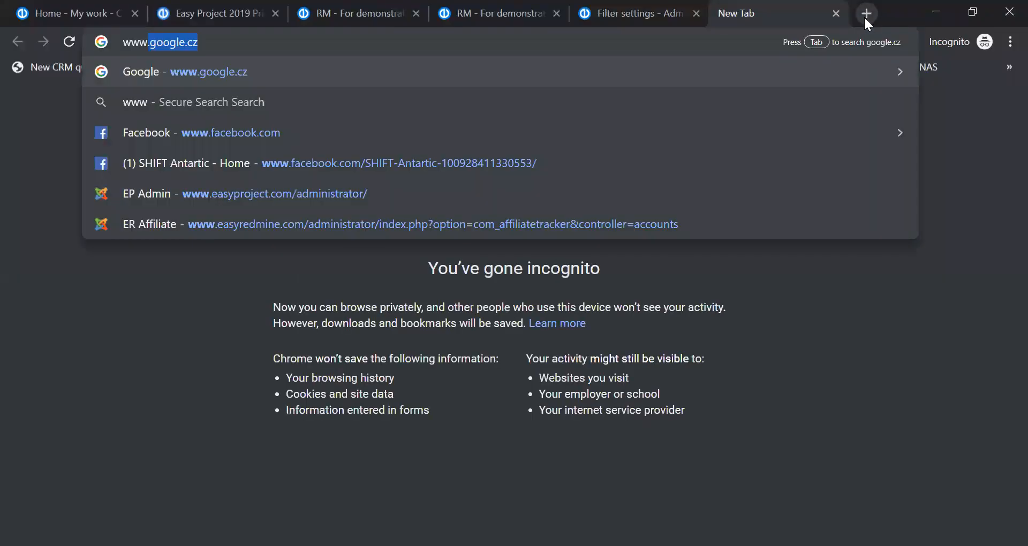
type("easyr")
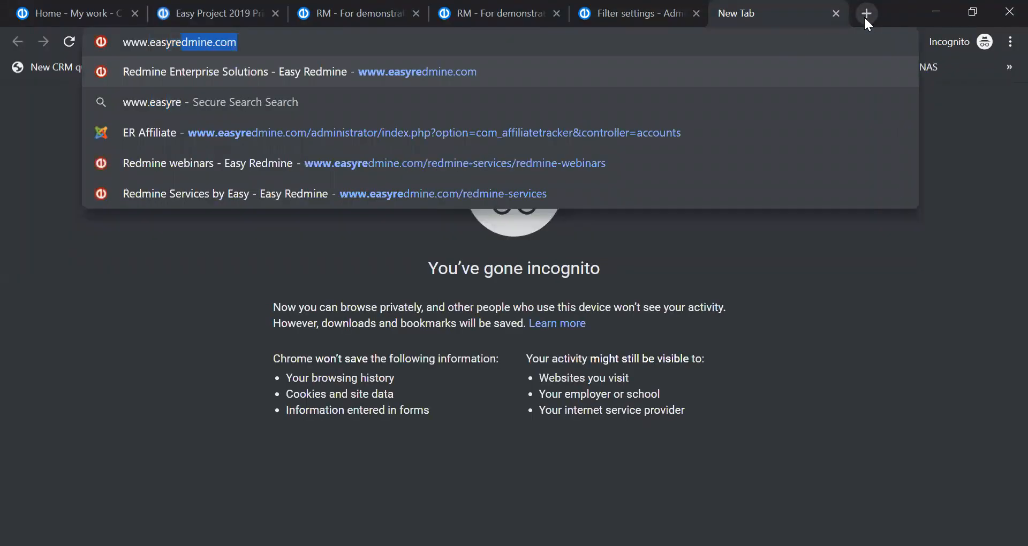
key("BackSpace")
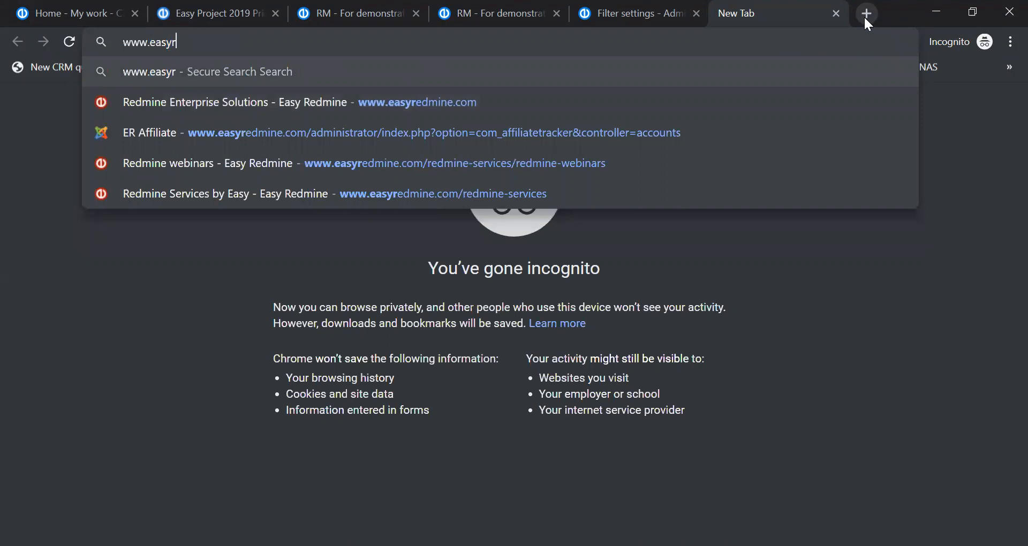
key("BackSpace")
type("pro")
key("Return")
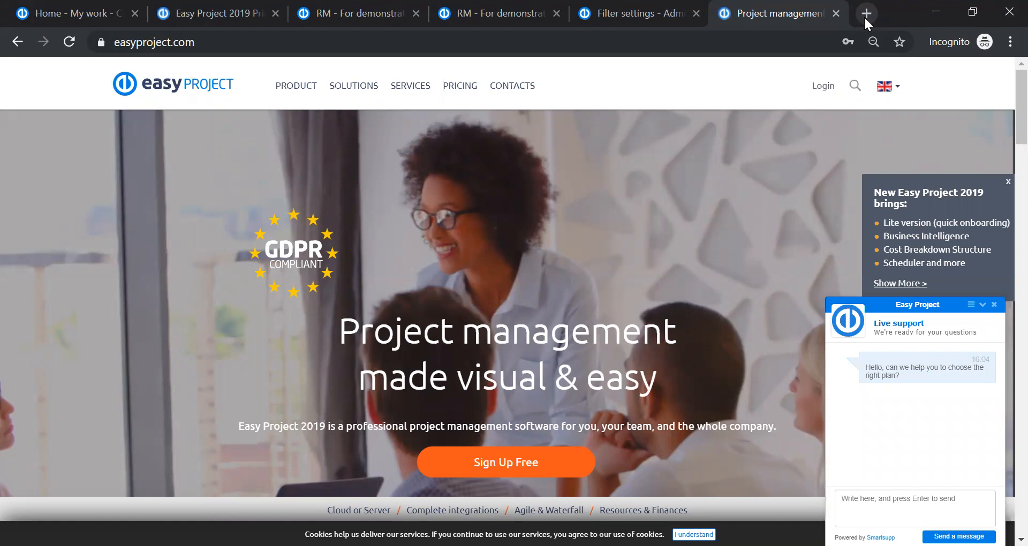
left_click(994, 305)
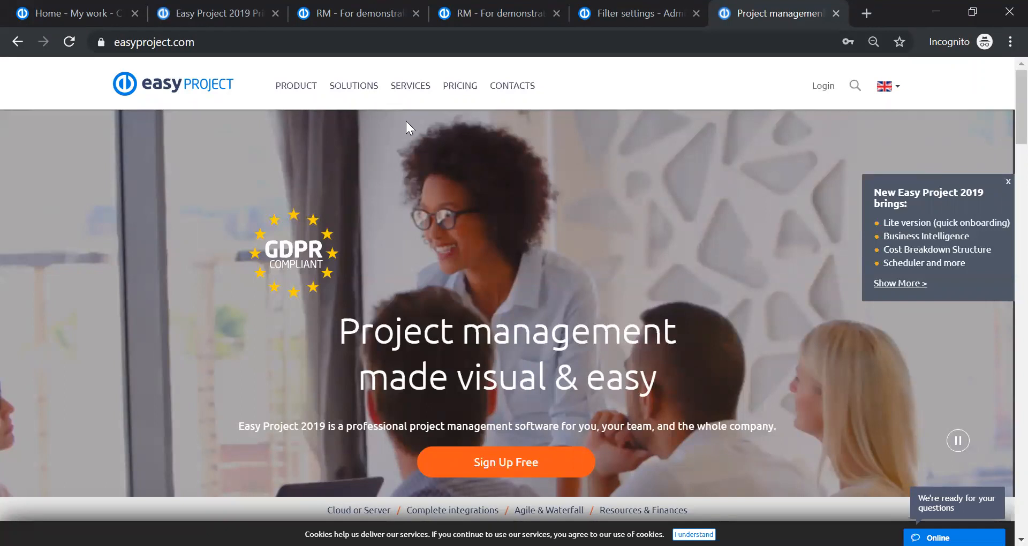
Open the Resource Management article from the Training Center documentation, in the Resource Management category of Extension Modules.
left_click(410, 86)
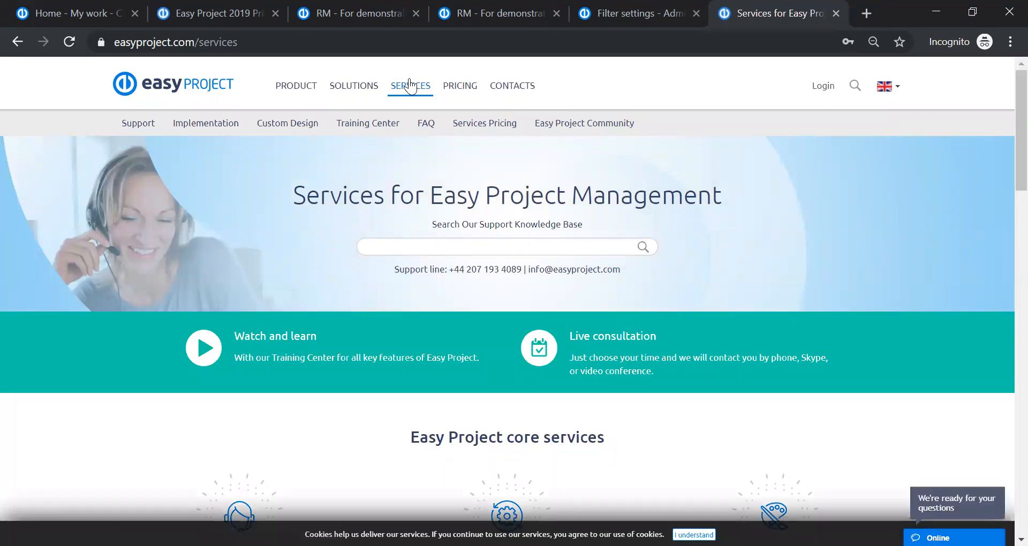
left_click(367, 122)
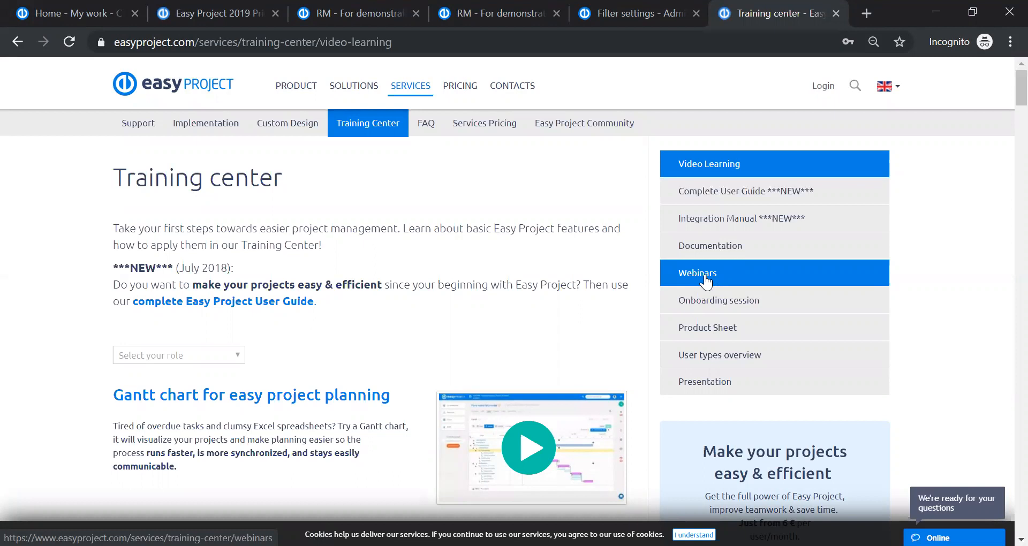
left_click(708, 245)
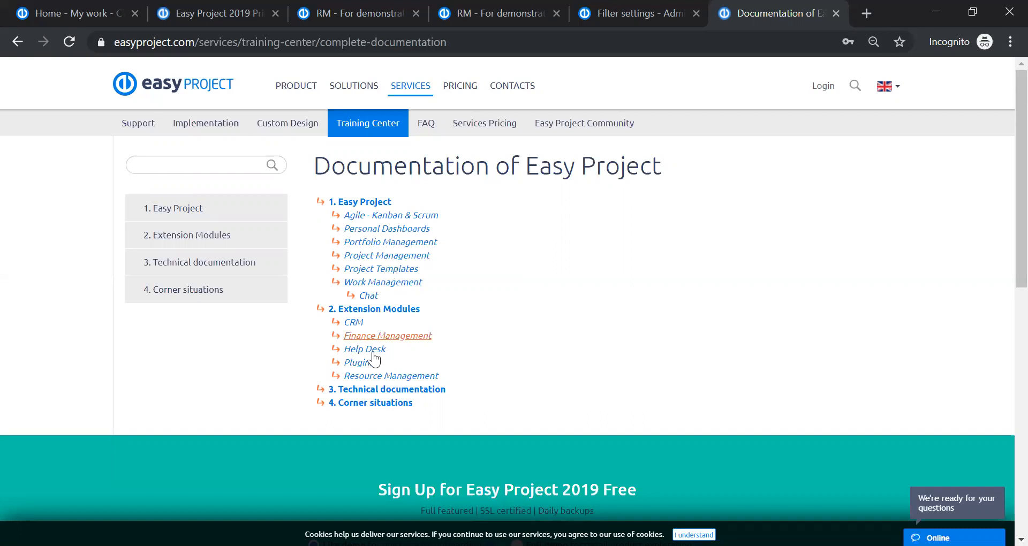
left_click(372, 380)
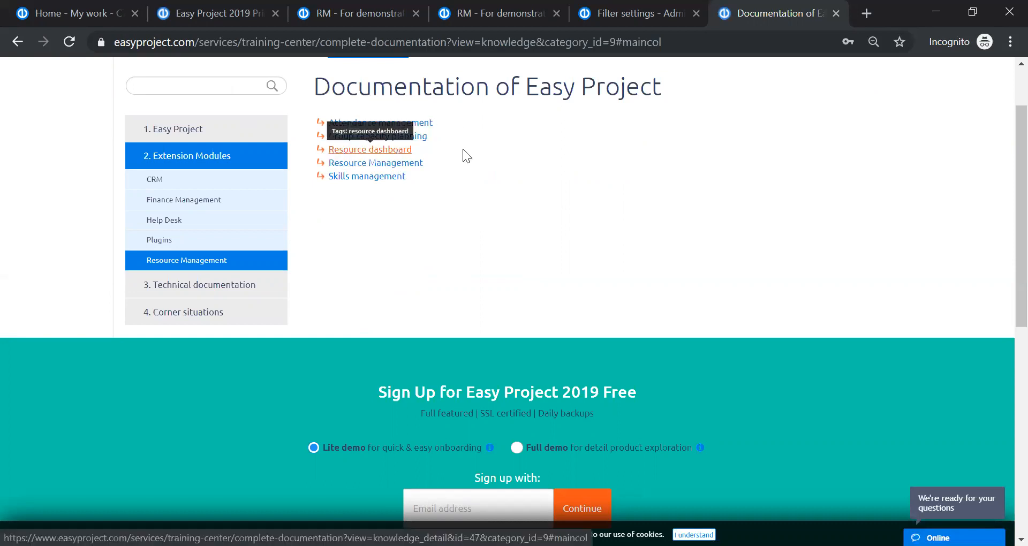
left_click(399, 163)
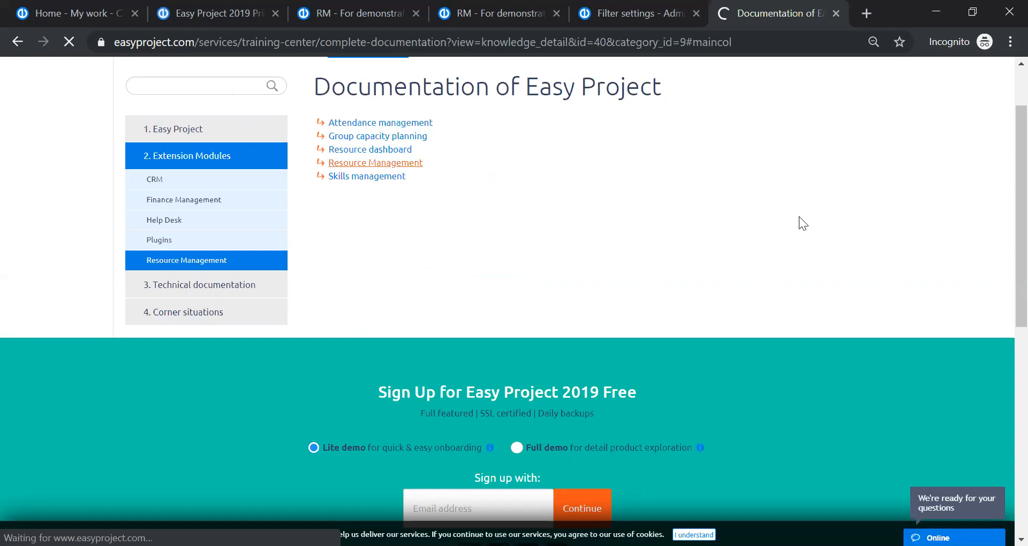
Skim the Resource Management article's how-to sections, return to its table of contents, and glance back at the My work page.
scroll(811, 105, "down", 10)
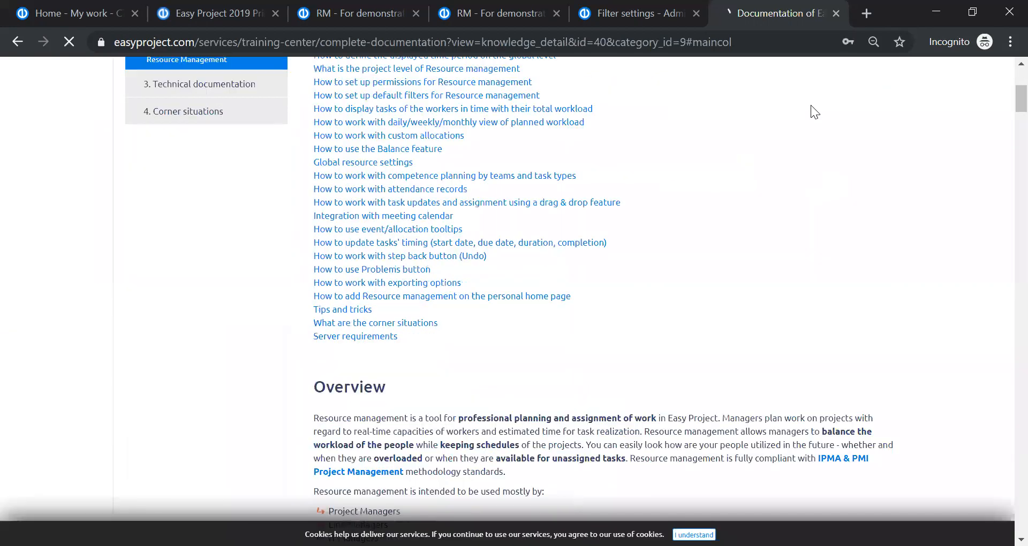
scroll(809, 113, "down", 15)
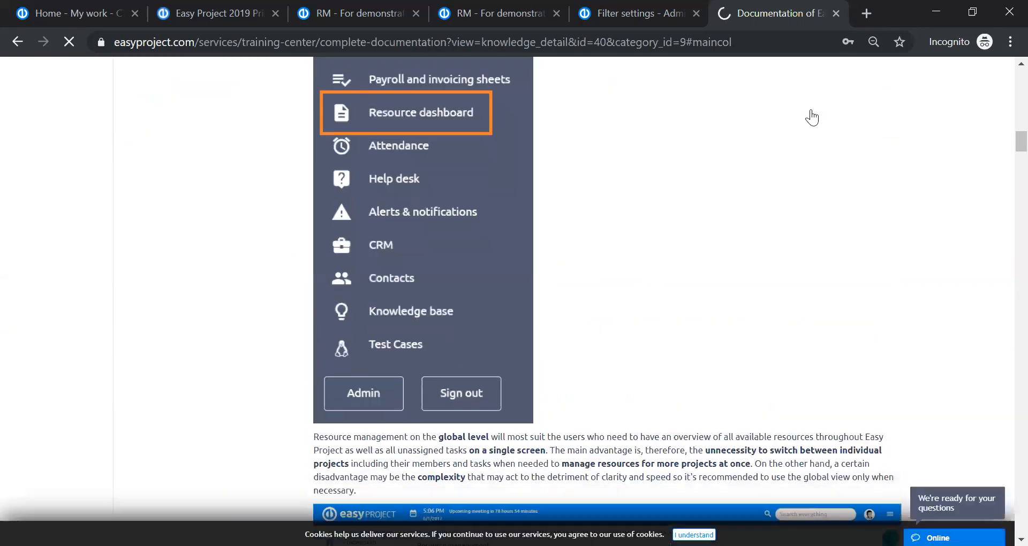
scroll(783, 183, "down", 20)
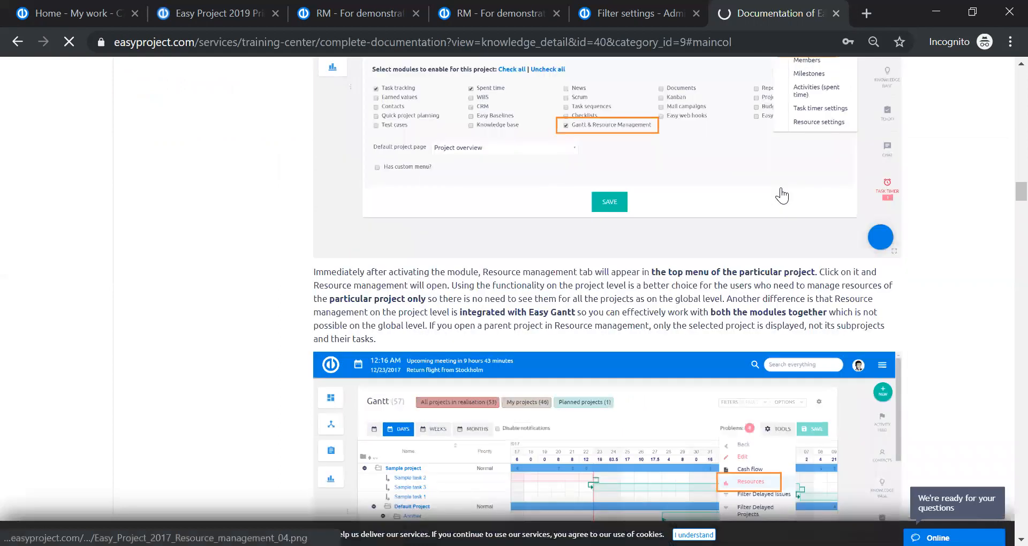
scroll(781, 191, "down", 10)
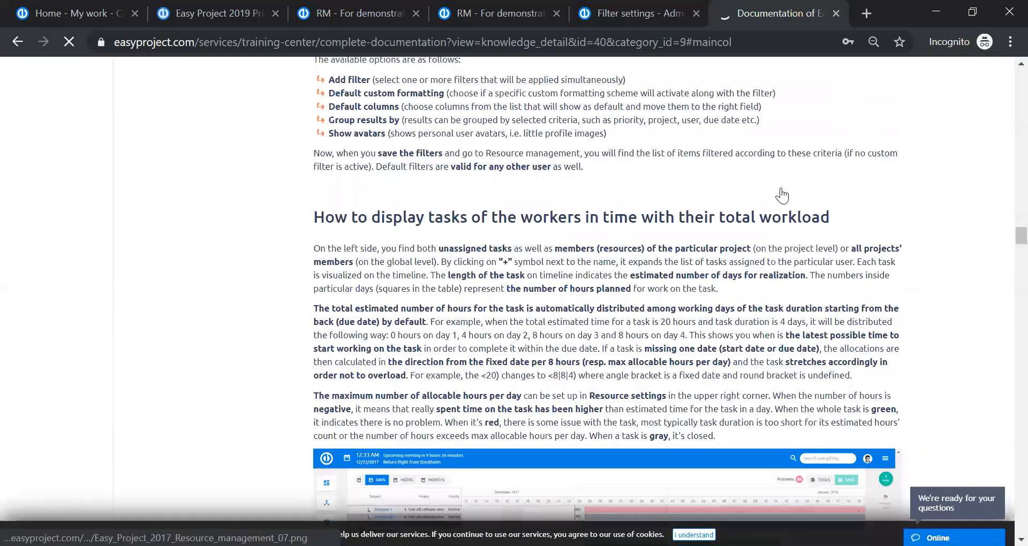
scroll(781, 196, "down", 15)
scroll(780, 196, "down", 10)
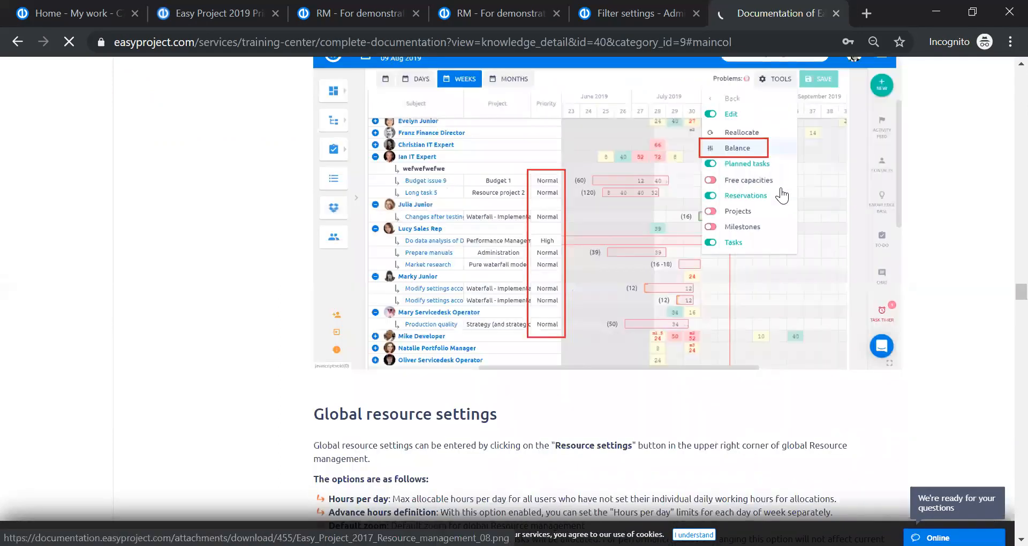
scroll(996, 316, "down", 5)
left_click_drag(1020, 308, 1020, 71)
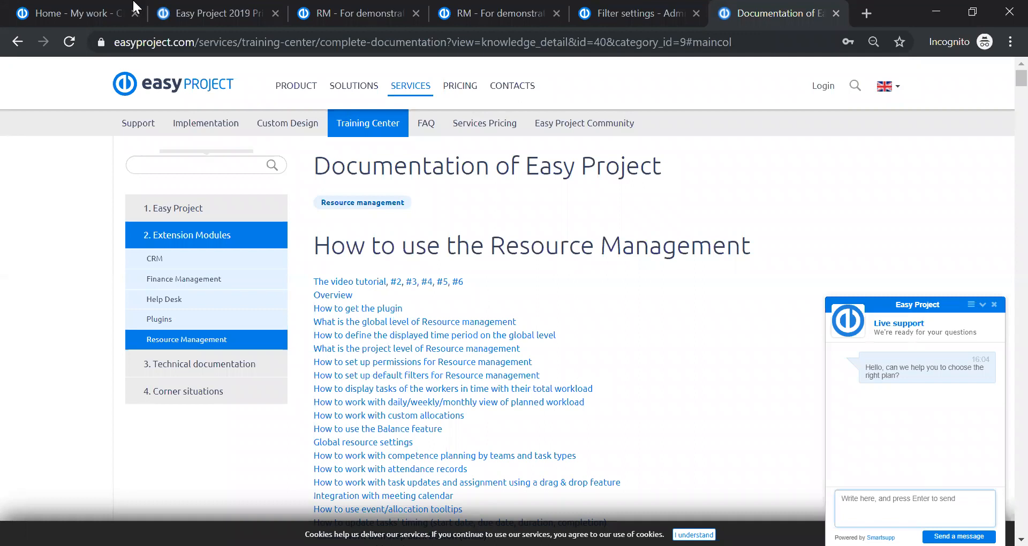
left_click(114, 7)
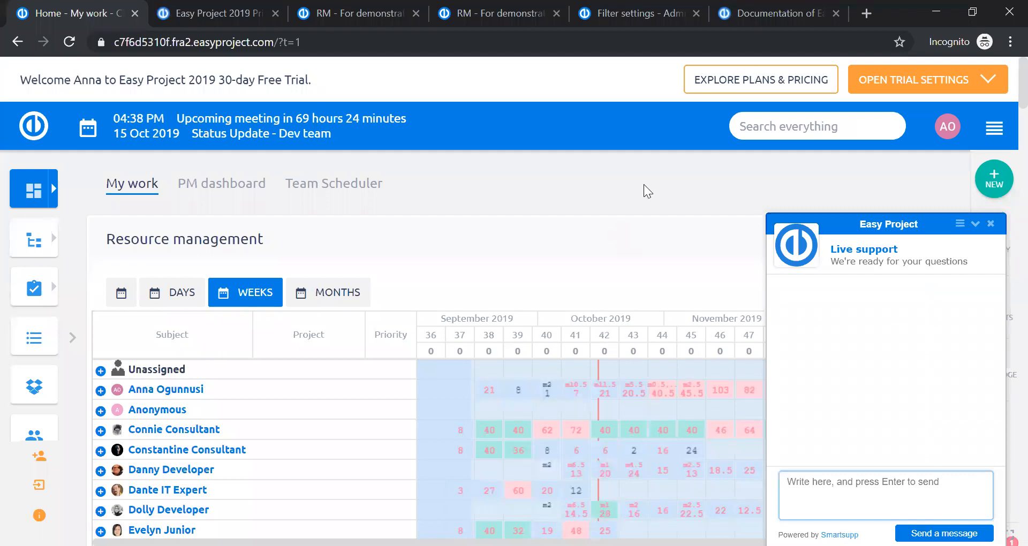
left_click(780, 16)
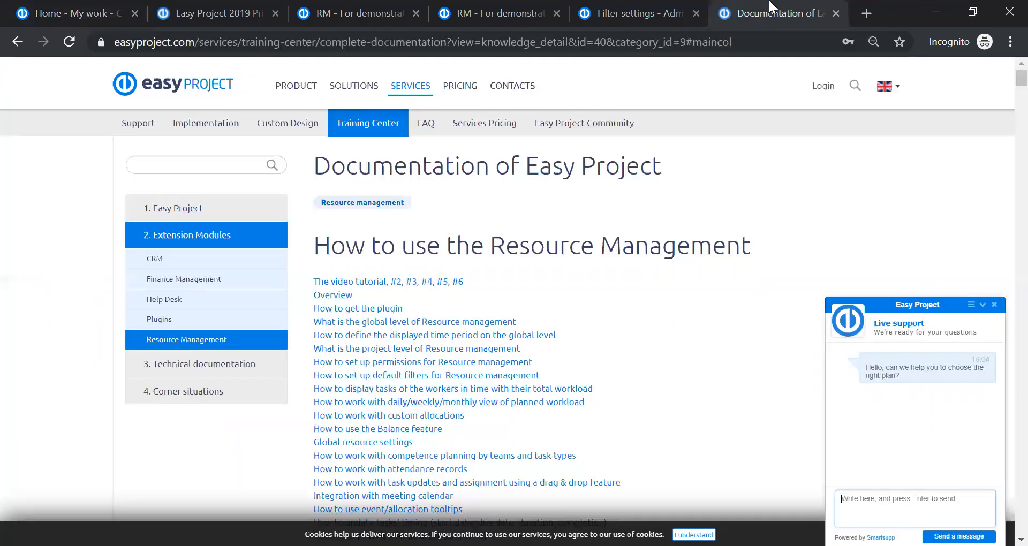